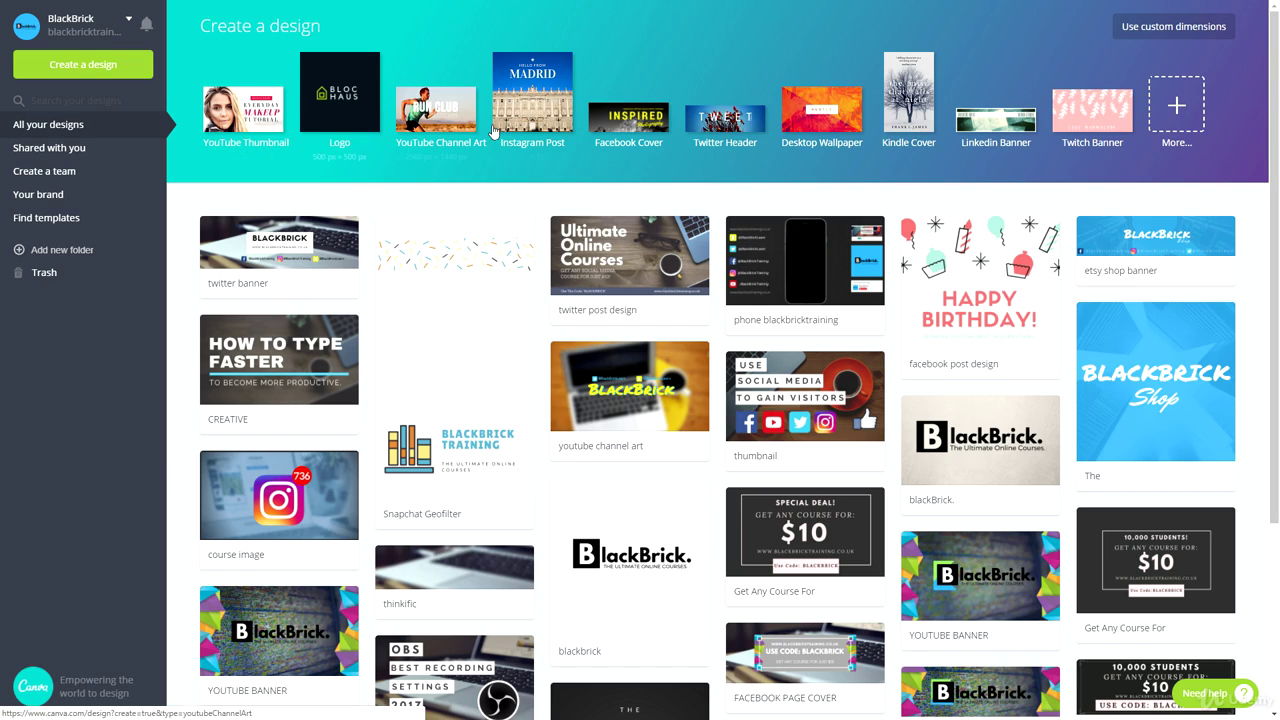
Step: Create a new Facebook Cover design from the Social Media & Email Headers category
{"action": "left_click", "coordinate": [1165, 103]}
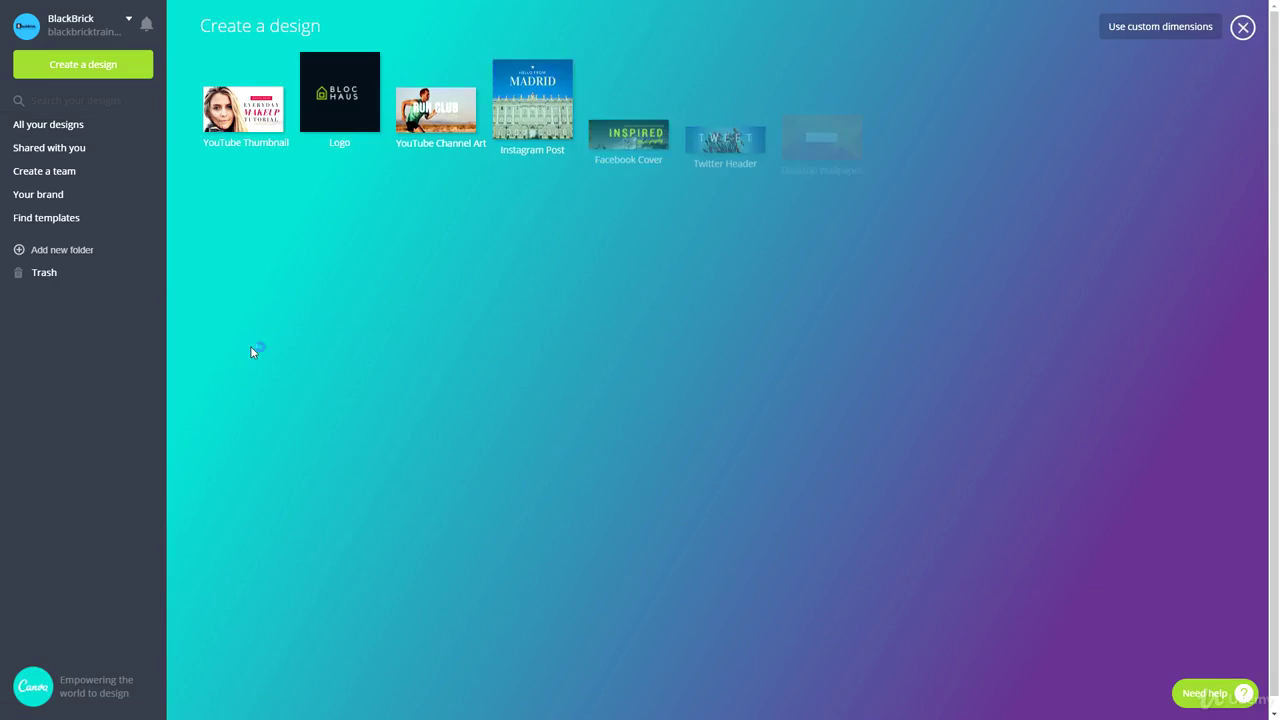
{"action": "scroll", "coordinate": [390, 410], "scroll_direction": "down", "scroll_amount": 1}
{"action": "scroll", "coordinate": [380, 435], "scroll_direction": "down", "scroll_amount": 8}
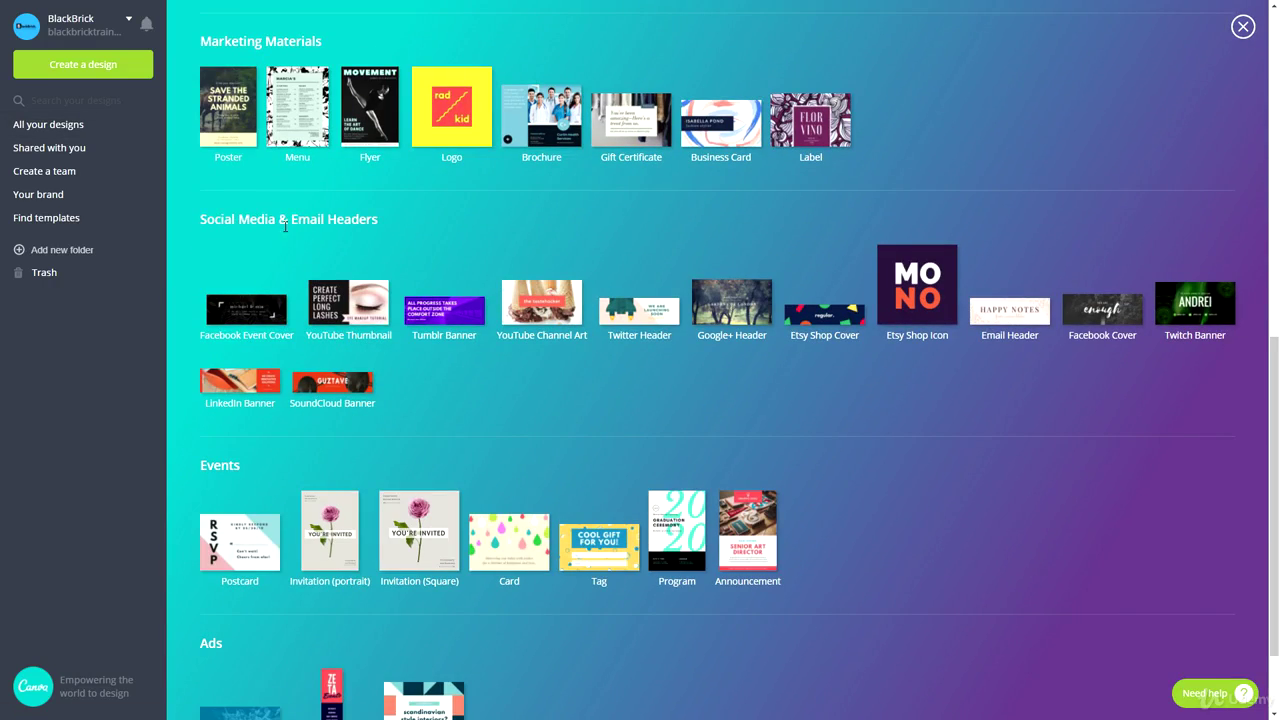
{"action": "triple_click", "coordinate": [337, 223]}
{"action": "left_click", "coordinate": [424, 223]}
{"action": "left_click", "coordinate": [1103, 322]}
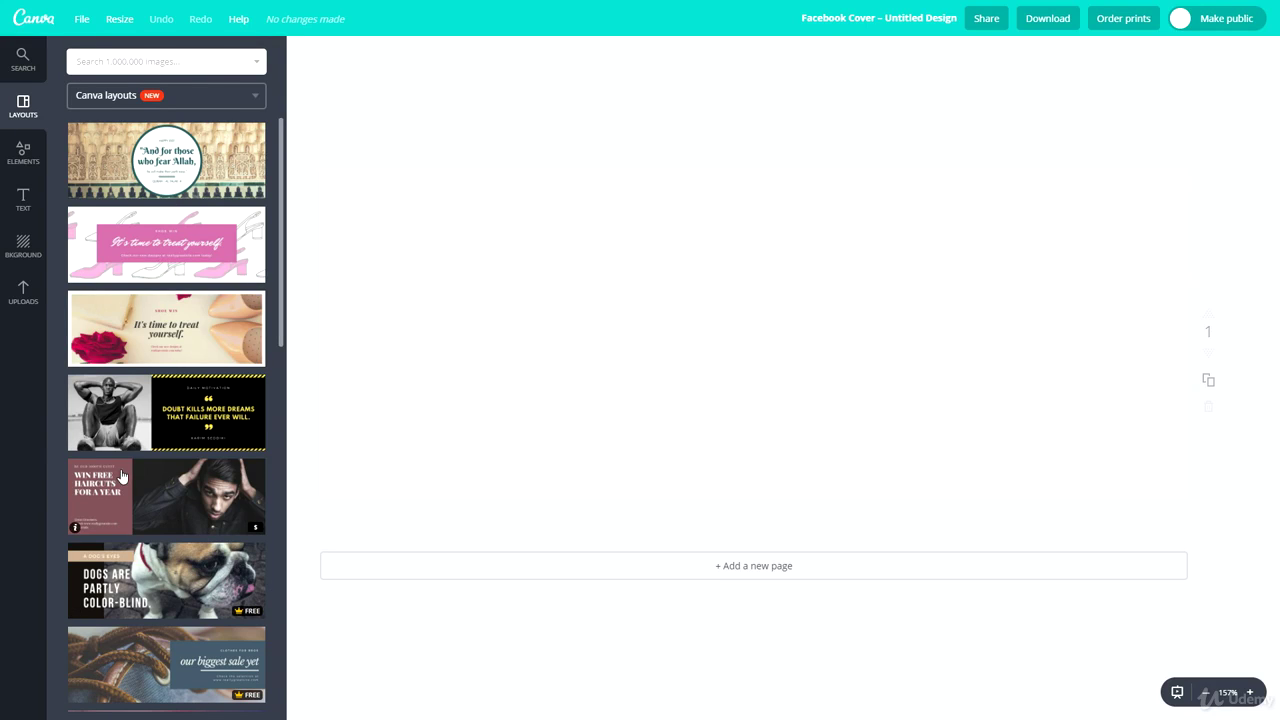
Step: Apply the rent.au layout with the white apartment building and blue panel to the blank cover
{"action": "scroll", "coordinate": [96, 413], "scroll_direction": "down", "scroll_amount": 3}
{"action": "scroll", "coordinate": [130, 386], "scroll_direction": "down", "scroll_amount": 4}
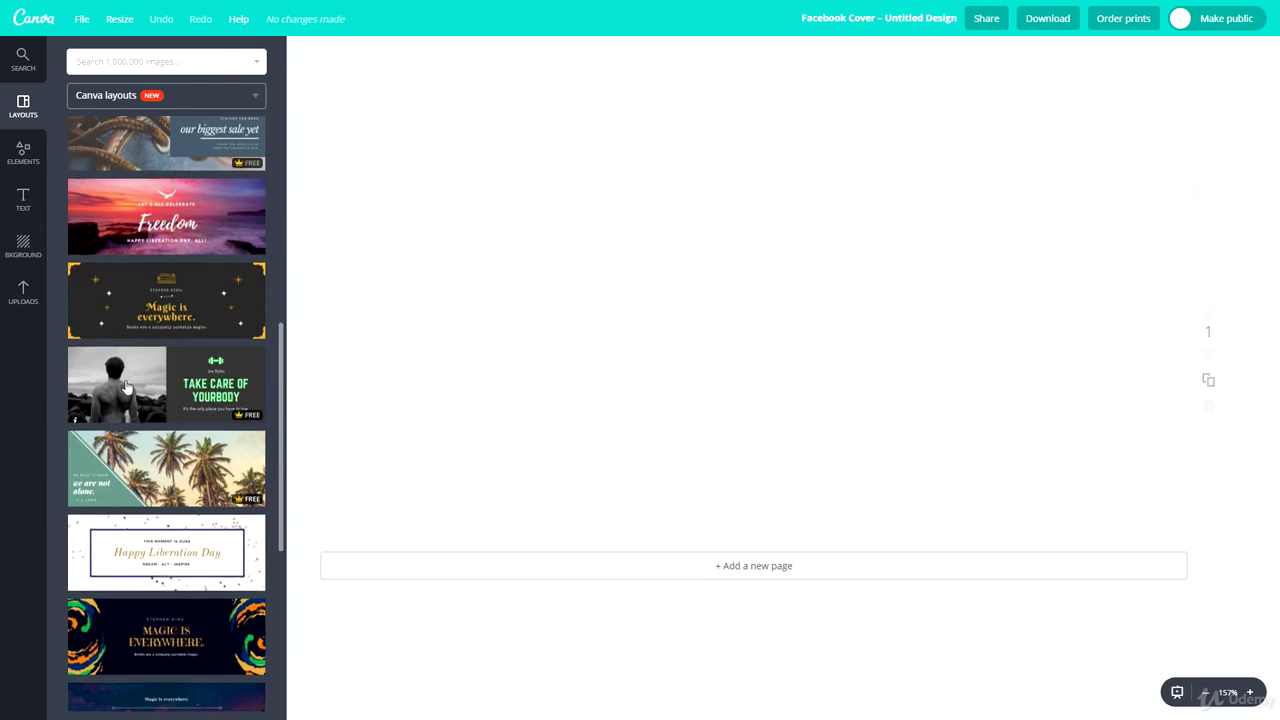
{"action": "scroll", "coordinate": [115, 398], "scroll_direction": "down", "scroll_amount": 1}
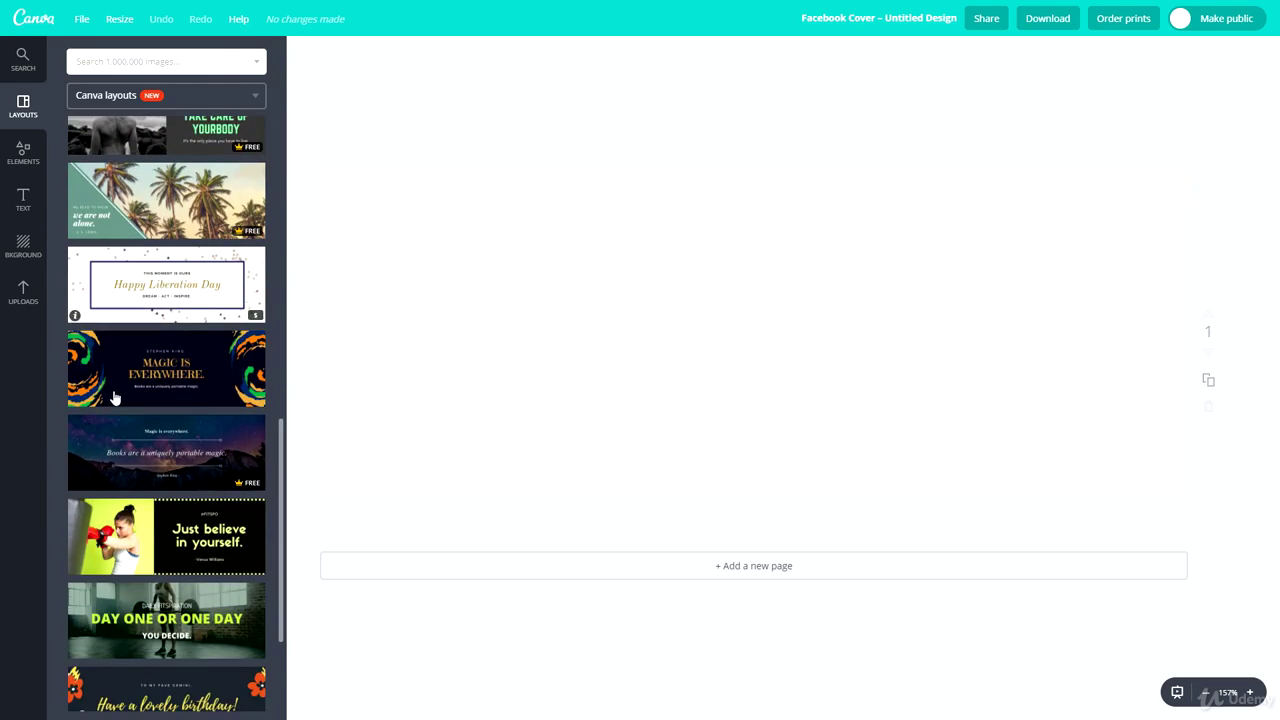
{"action": "scroll", "coordinate": [115, 400], "scroll_direction": "down", "scroll_amount": 1}
{"action": "scroll", "coordinate": [115, 405], "scroll_direction": "down", "scroll_amount": 1}
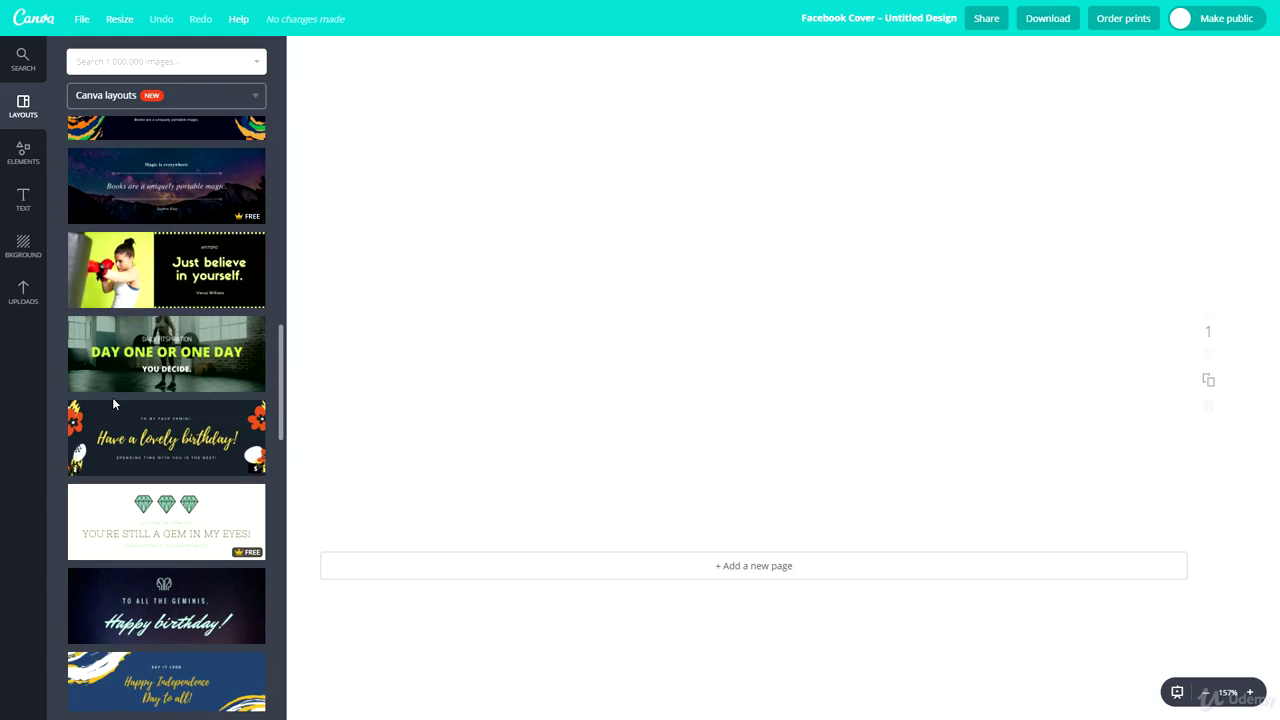
{"action": "scroll", "coordinate": [113, 400], "scroll_direction": "down", "scroll_amount": 2}
{"action": "scroll", "coordinate": [118, 412], "scroll_direction": "down", "scroll_amount": 2}
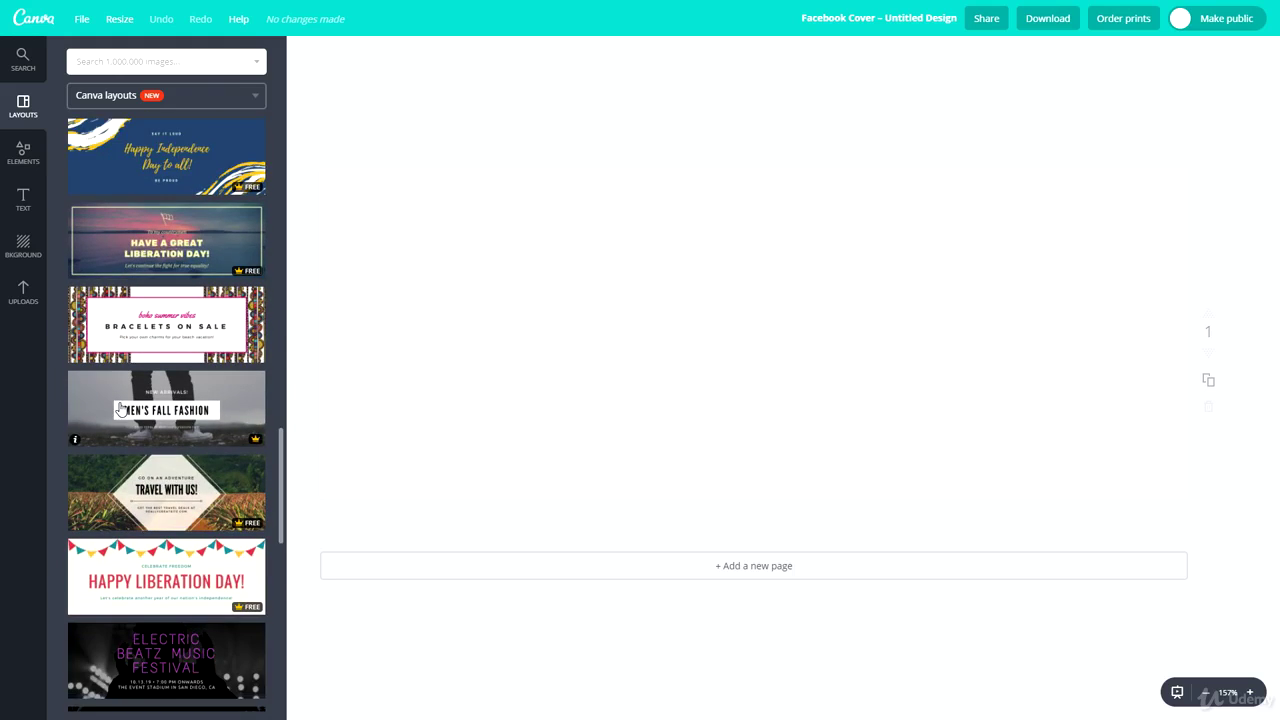
{"action": "scroll", "coordinate": [120, 415], "scroll_direction": "down", "scroll_amount": 2}
{"action": "scroll", "coordinate": [120, 418], "scroll_direction": "down", "scroll_amount": 2}
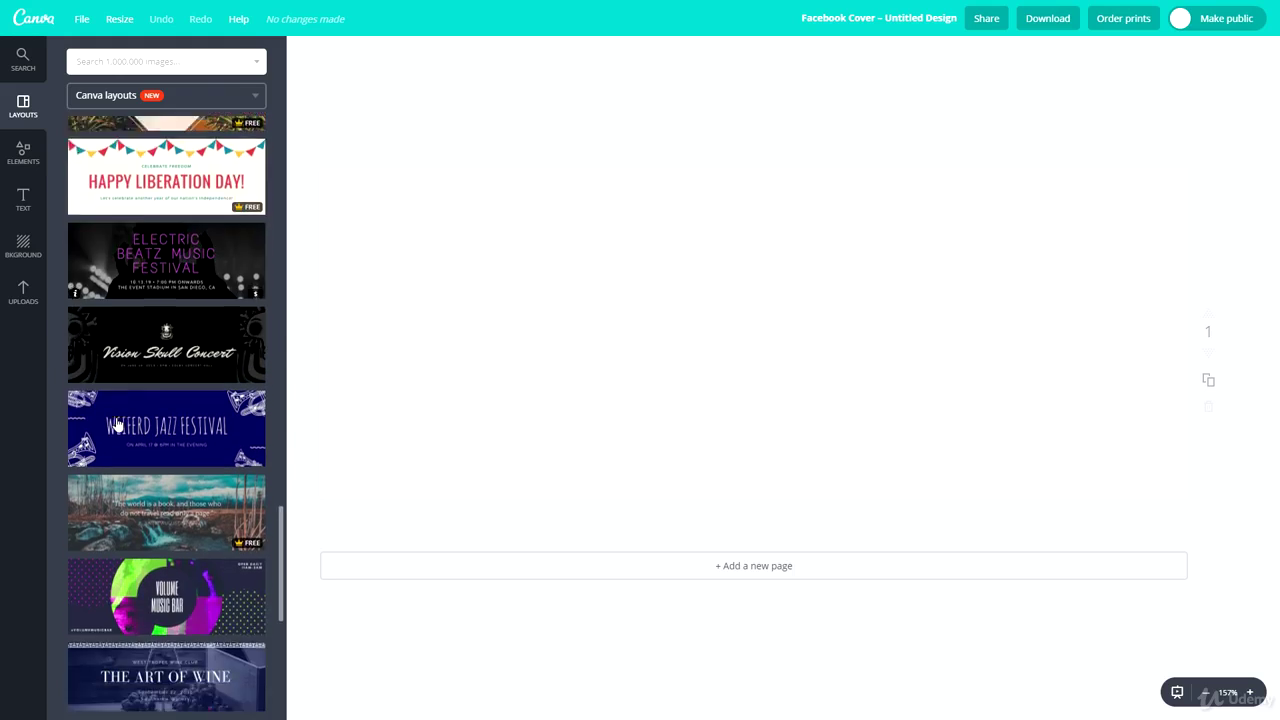
{"action": "scroll", "coordinate": [140, 375], "scroll_direction": "down", "scroll_amount": 1}
{"action": "scroll", "coordinate": [150, 368], "scroll_direction": "down", "scroll_amount": 2}
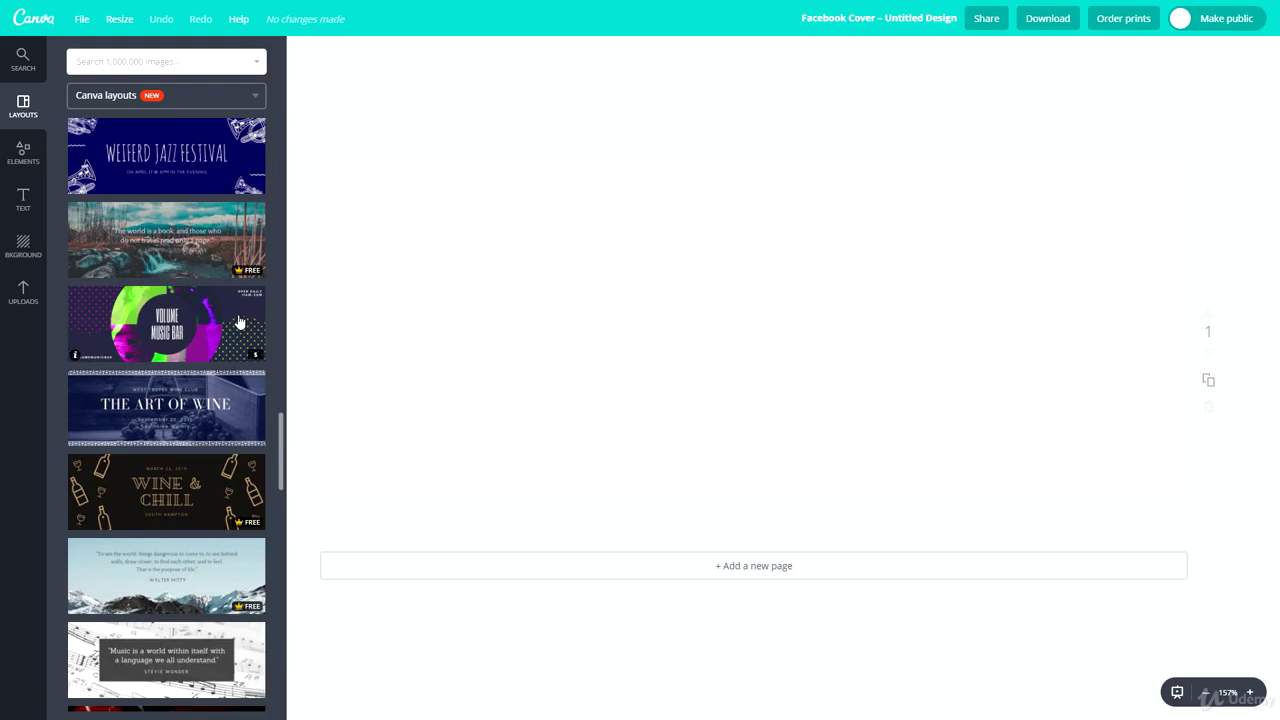
{"action": "scroll", "coordinate": [231, 330], "scroll_direction": "down", "scroll_amount": 1}
{"action": "scroll", "coordinate": [199, 345], "scroll_direction": "down", "scroll_amount": 2}
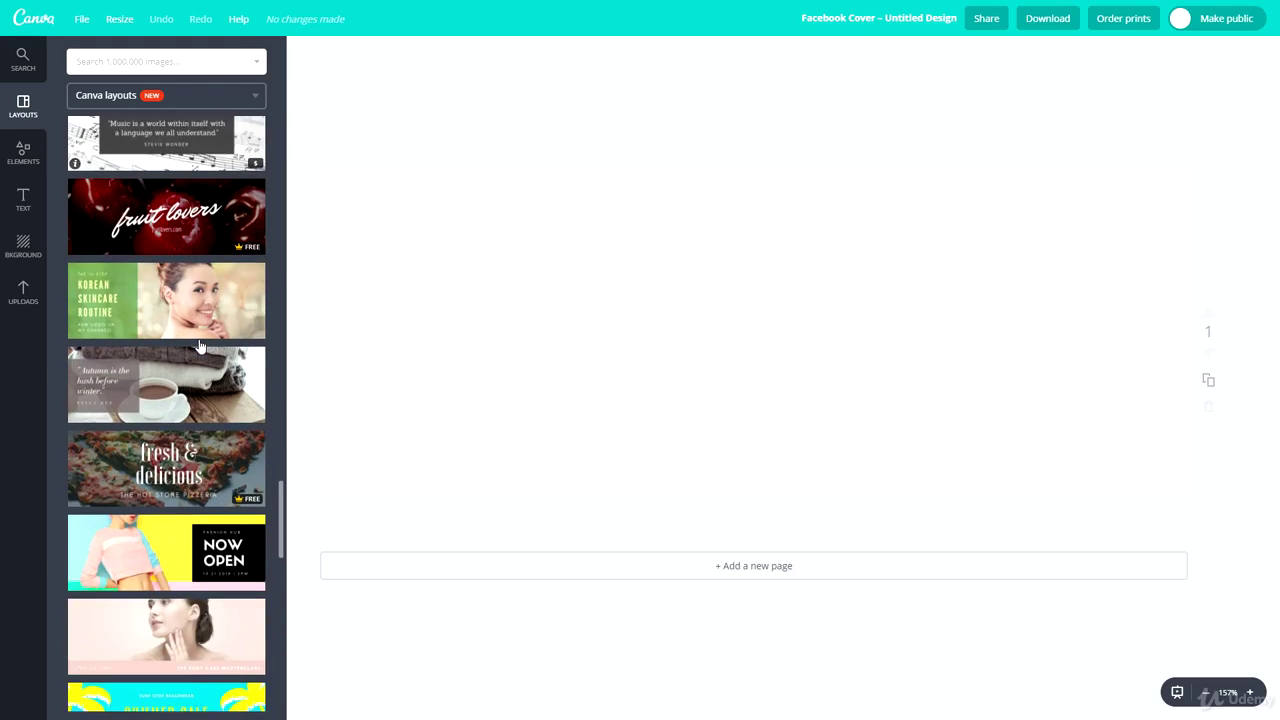
{"action": "scroll", "coordinate": [180, 322], "scroll_direction": "down", "scroll_amount": 2}
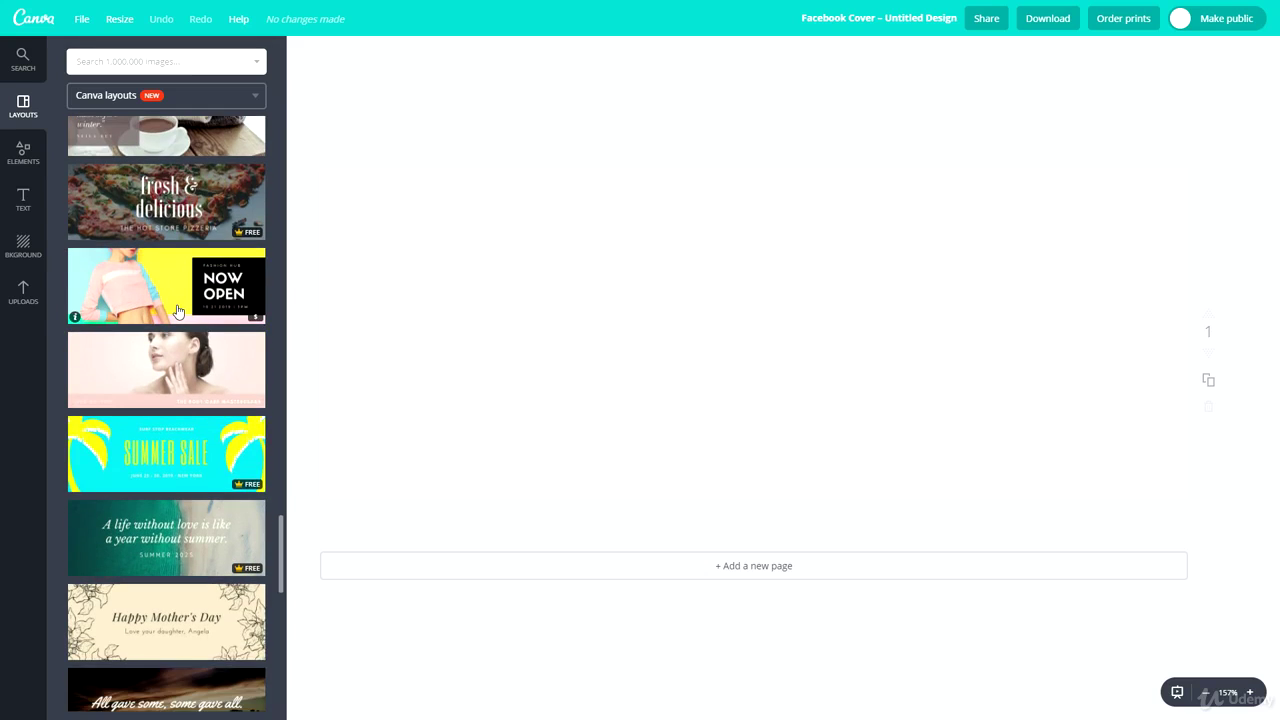
{"action": "scroll", "coordinate": [178, 312], "scroll_direction": "down", "scroll_amount": 1}
{"action": "scroll", "coordinate": [146, 366], "scroll_direction": "down", "scroll_amount": 1}
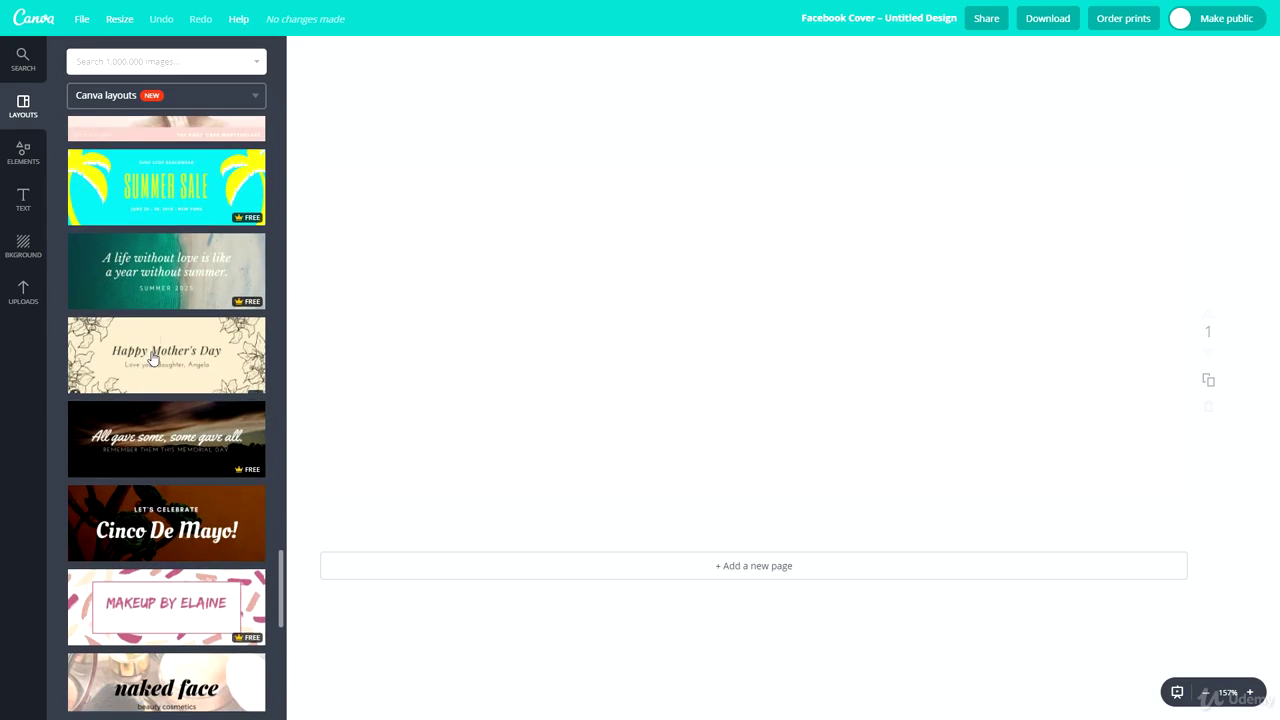
{"action": "scroll", "coordinate": [137, 478], "scroll_direction": "down", "scroll_amount": 1}
{"action": "scroll", "coordinate": [129, 457], "scroll_direction": "down", "scroll_amount": 2}
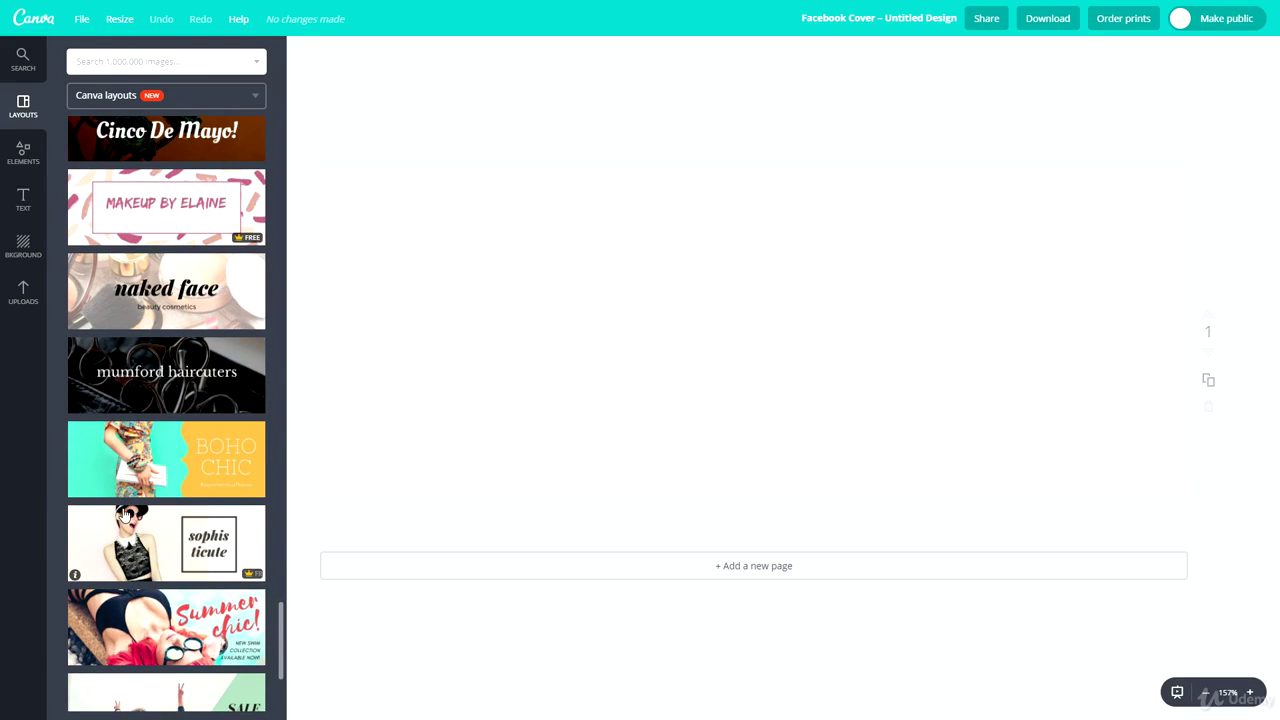
{"action": "scroll", "coordinate": [122, 530], "scroll_direction": "down", "scroll_amount": 5}
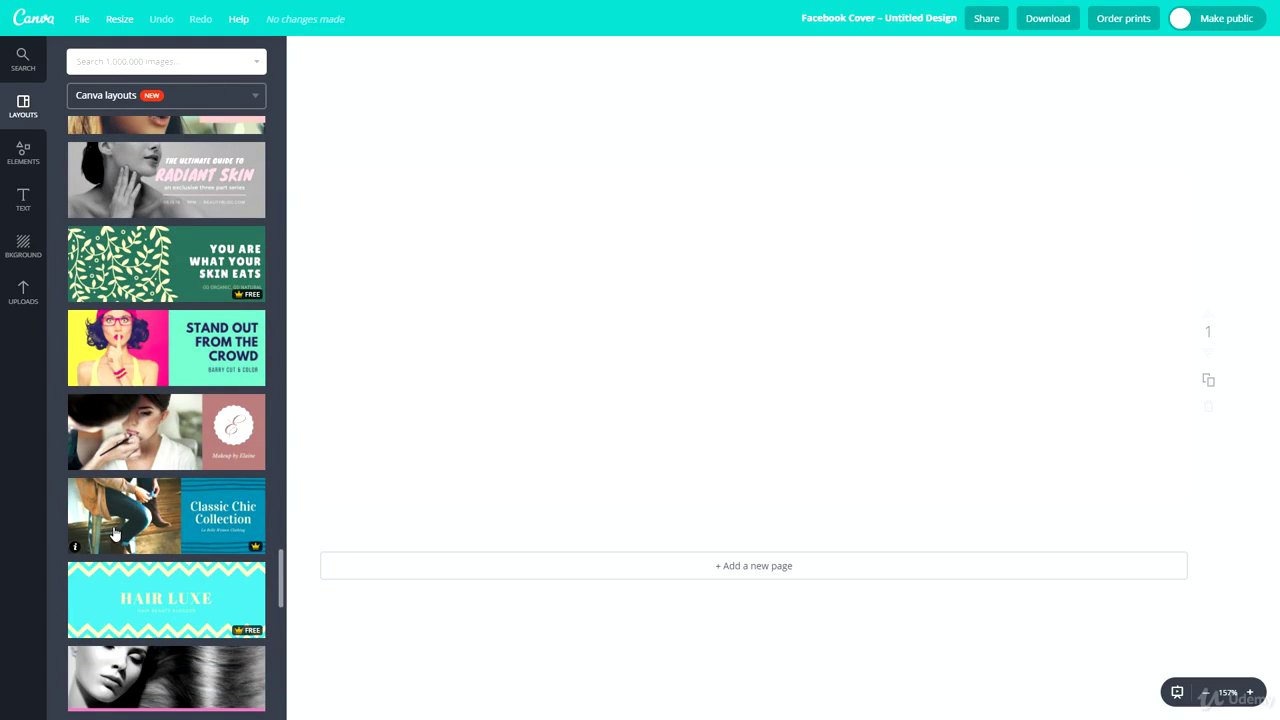
{"action": "scroll", "coordinate": [112, 535], "scroll_direction": "down", "scroll_amount": 2}
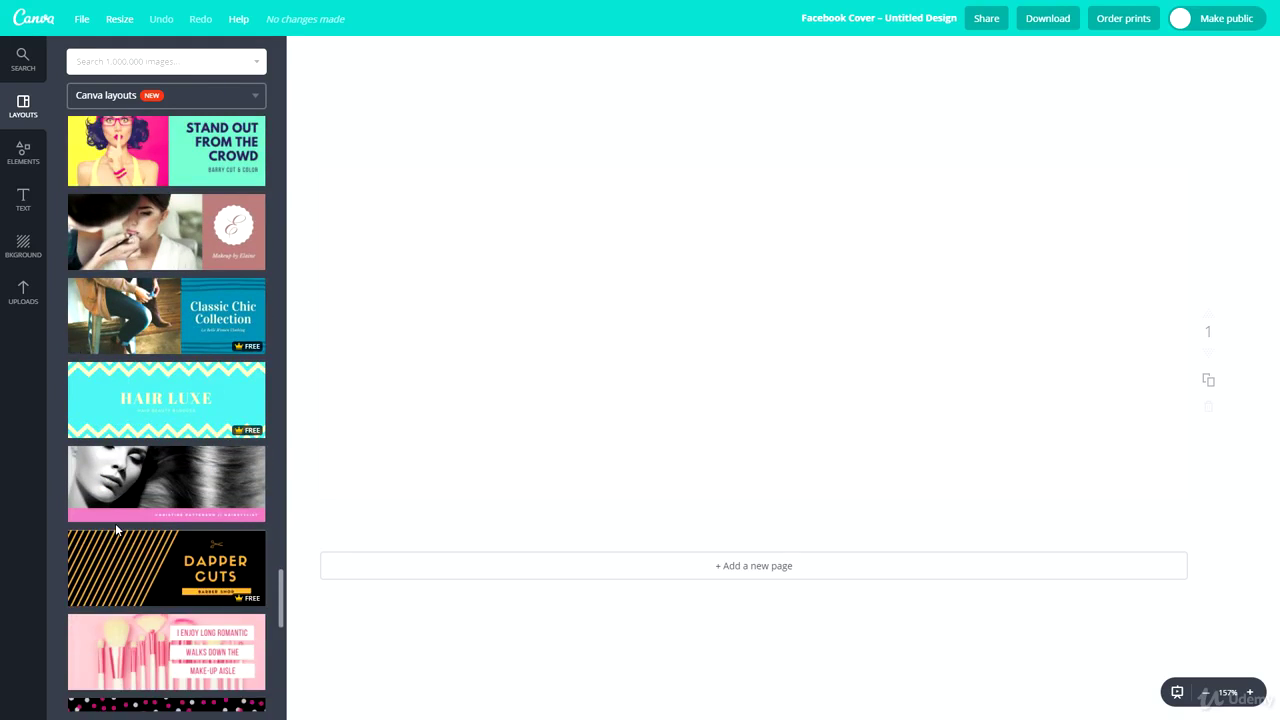
{"action": "scroll", "coordinate": [116, 530], "scroll_direction": "down", "scroll_amount": 2}
{"action": "scroll", "coordinate": [112, 525], "scroll_direction": "down", "scroll_amount": 2}
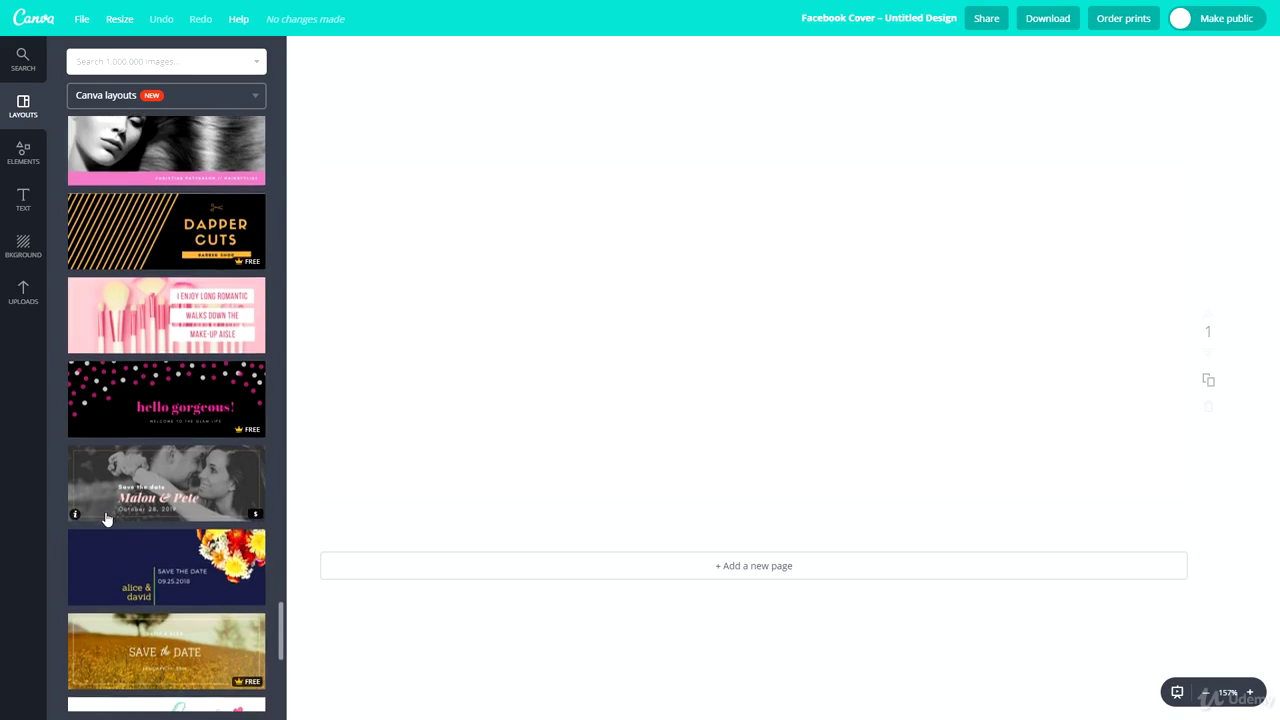
{"action": "scroll", "coordinate": [112, 522], "scroll_direction": "down", "scroll_amount": 10}
{"action": "left_click", "coordinate": [240, 310]}
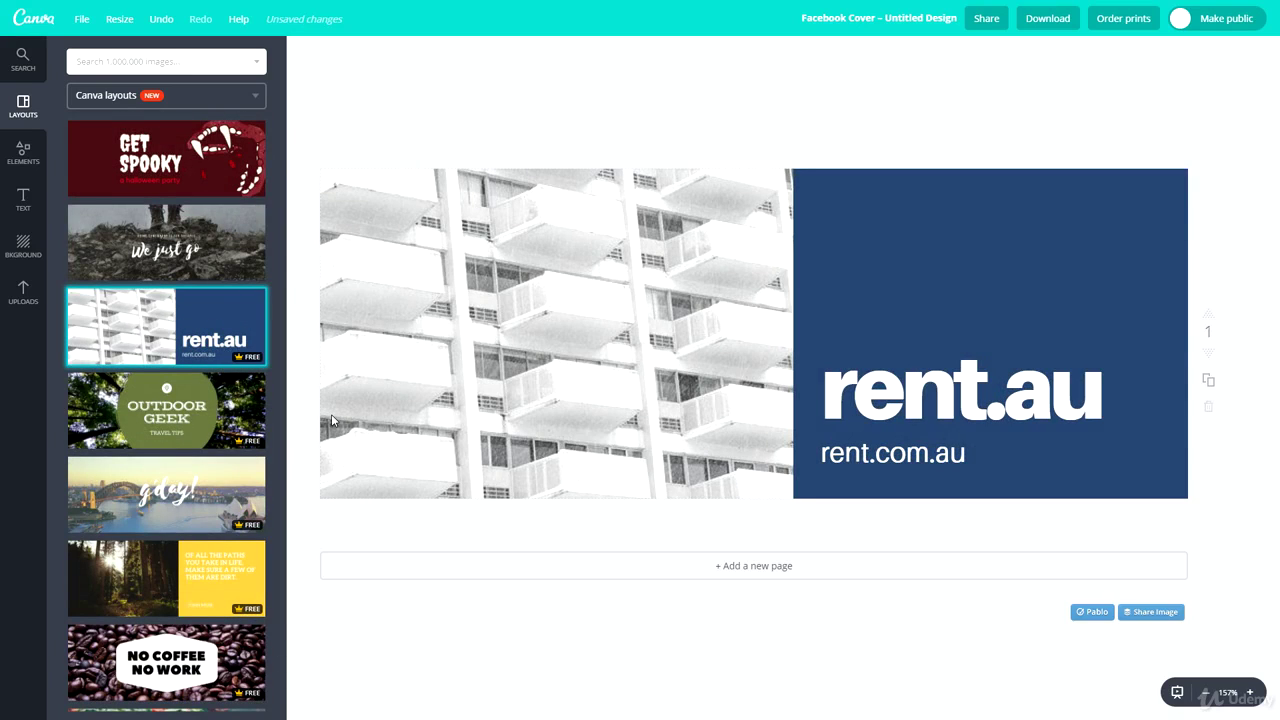
Step: Examine the further Facebook cover layouts listed after the rent.au one
{"action": "scroll", "coordinate": [105, 452], "scroll_direction": "down", "scroll_amount": 1}
{"action": "scroll", "coordinate": [105, 445], "scroll_direction": "down", "scroll_amount": 1}
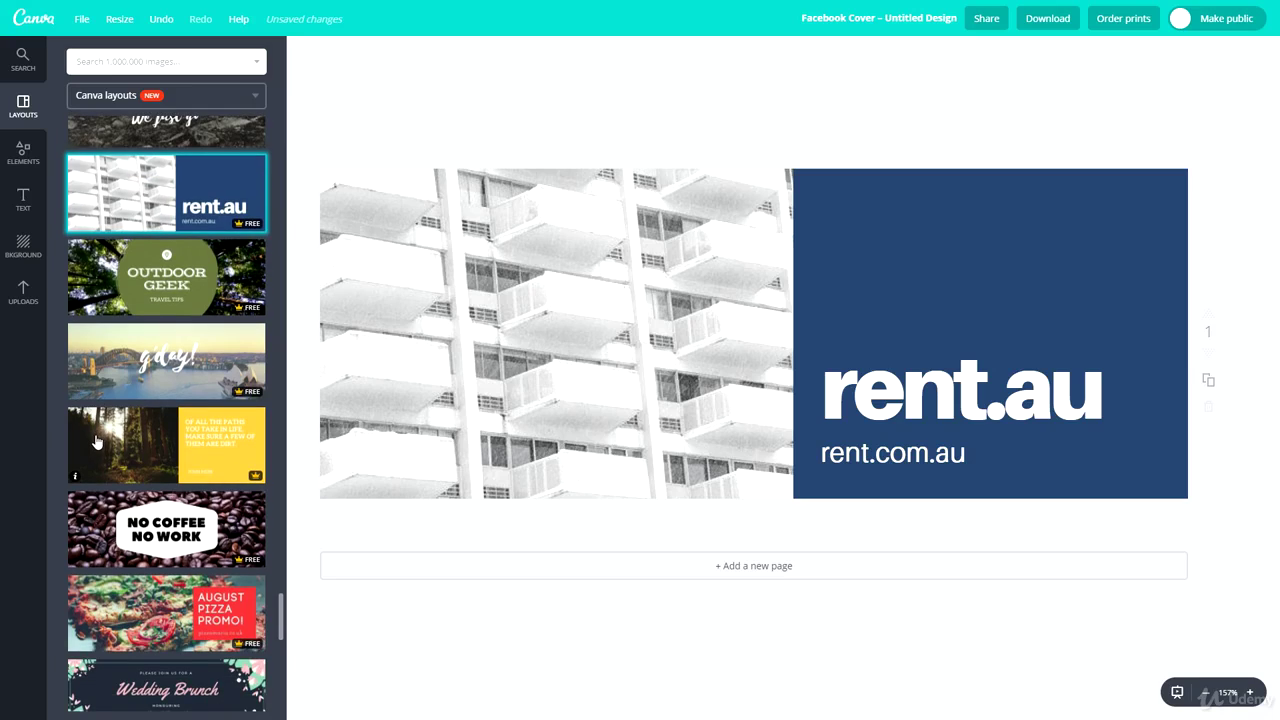
{"action": "scroll", "coordinate": [127, 440], "scroll_direction": "down", "scroll_amount": 2}
{"action": "scroll", "coordinate": [125, 445], "scroll_direction": "down", "scroll_amount": 4}
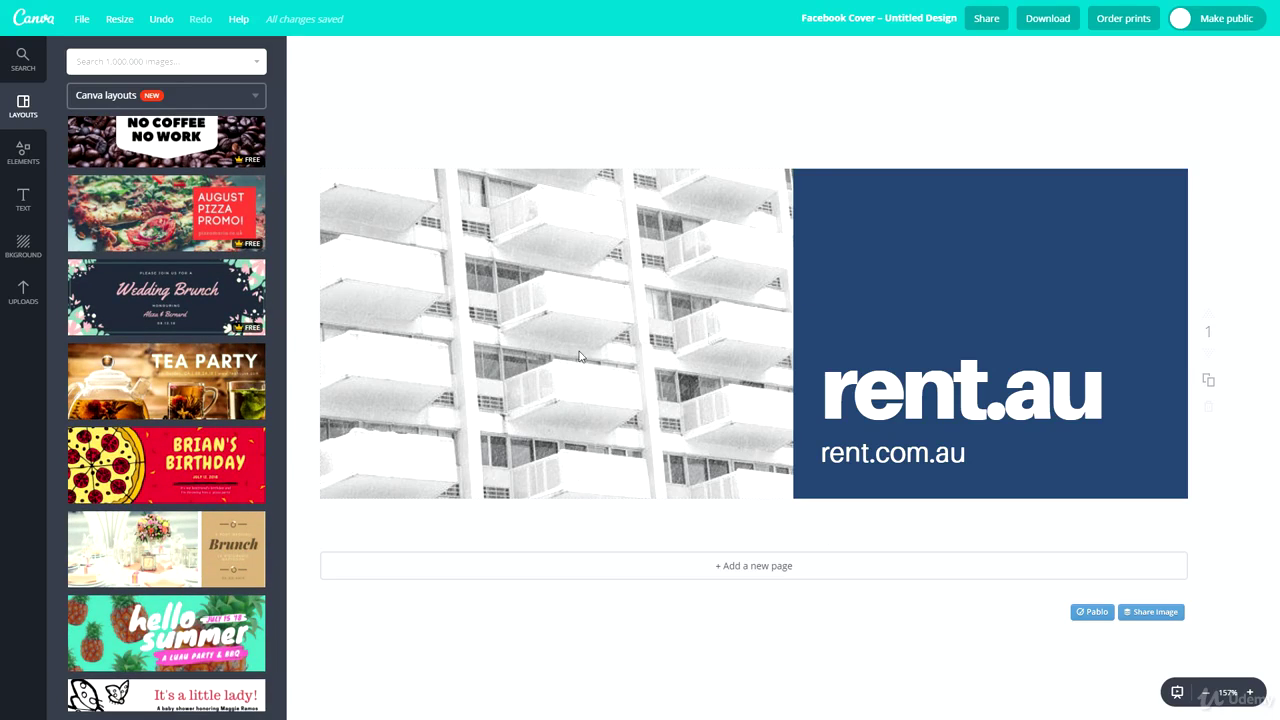
{"action": "scroll", "coordinate": [114, 372], "scroll_direction": "down", "scroll_amount": 6}
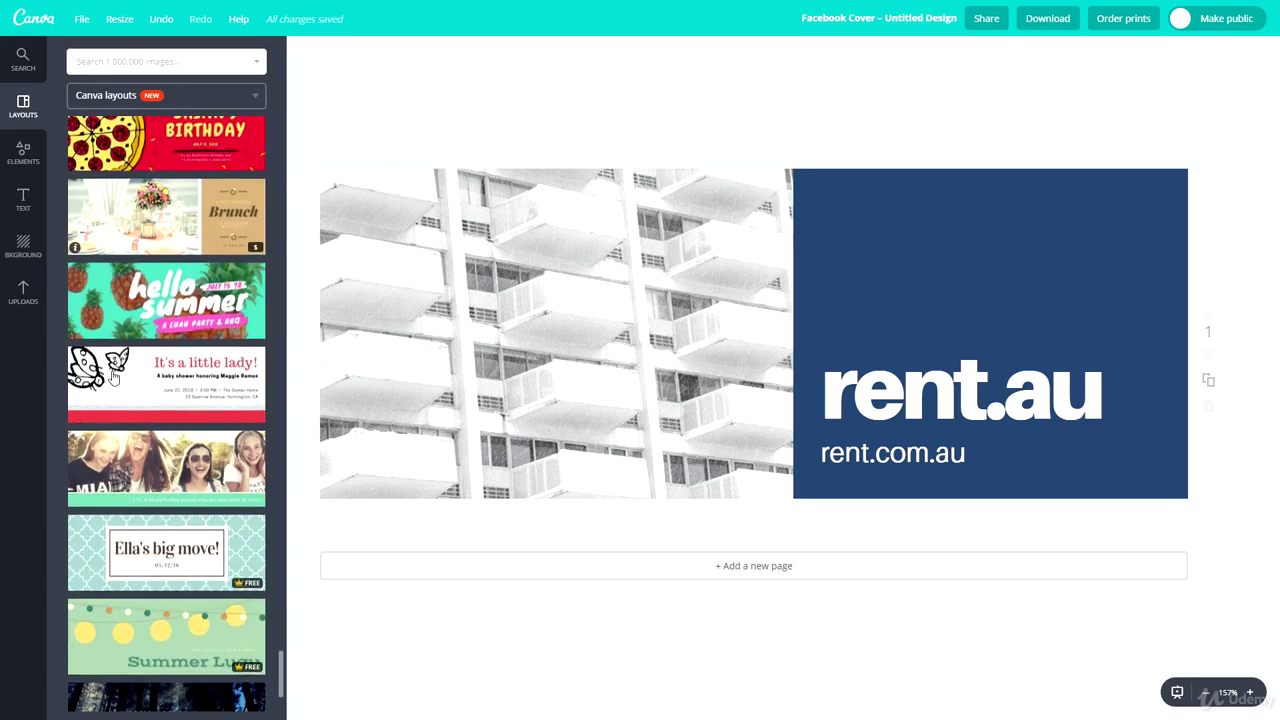
{"action": "scroll", "coordinate": [114, 372], "scroll_direction": "down", "scroll_amount": 4}
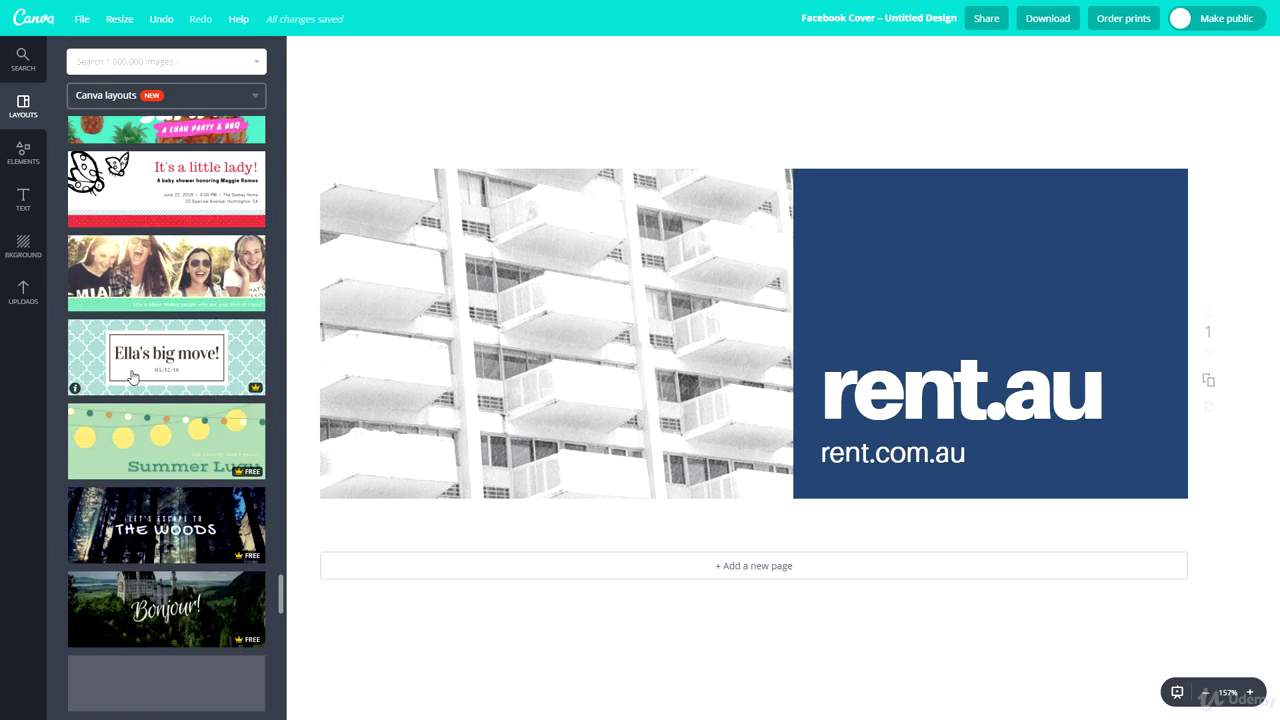
{"action": "scroll", "coordinate": [240, 538], "scroll_direction": "down", "scroll_amount": 10}
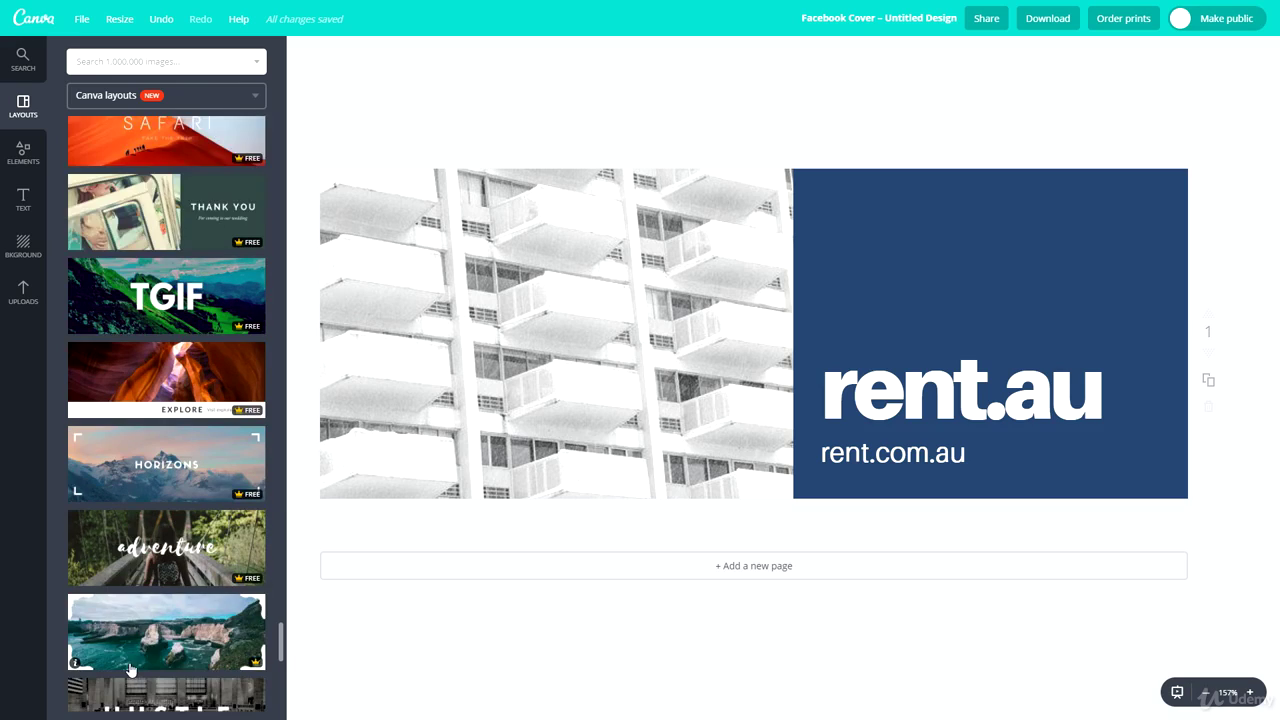
{"action": "scroll", "coordinate": [126, 628], "scroll_direction": "down", "scroll_amount": 1}
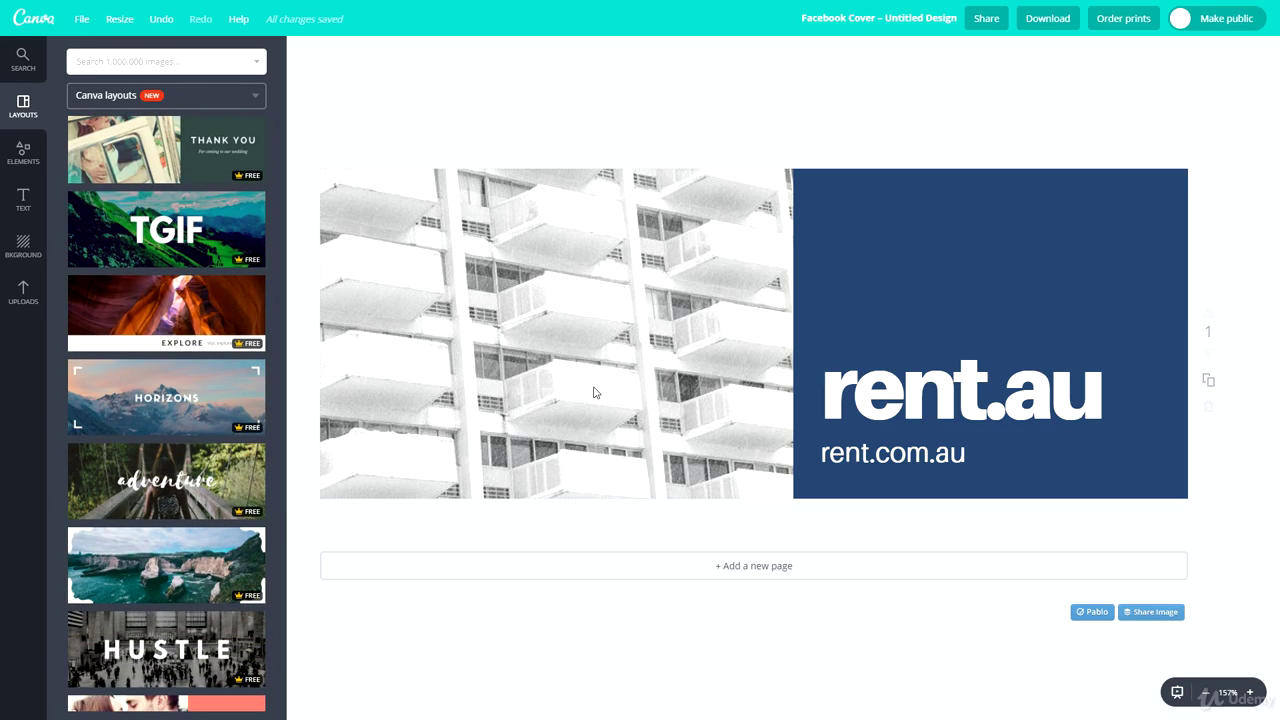
Step: Replace the large rent.au heading on the blue panel with "BlackBrick"
{"action": "double_click", "coordinate": [960, 395]}
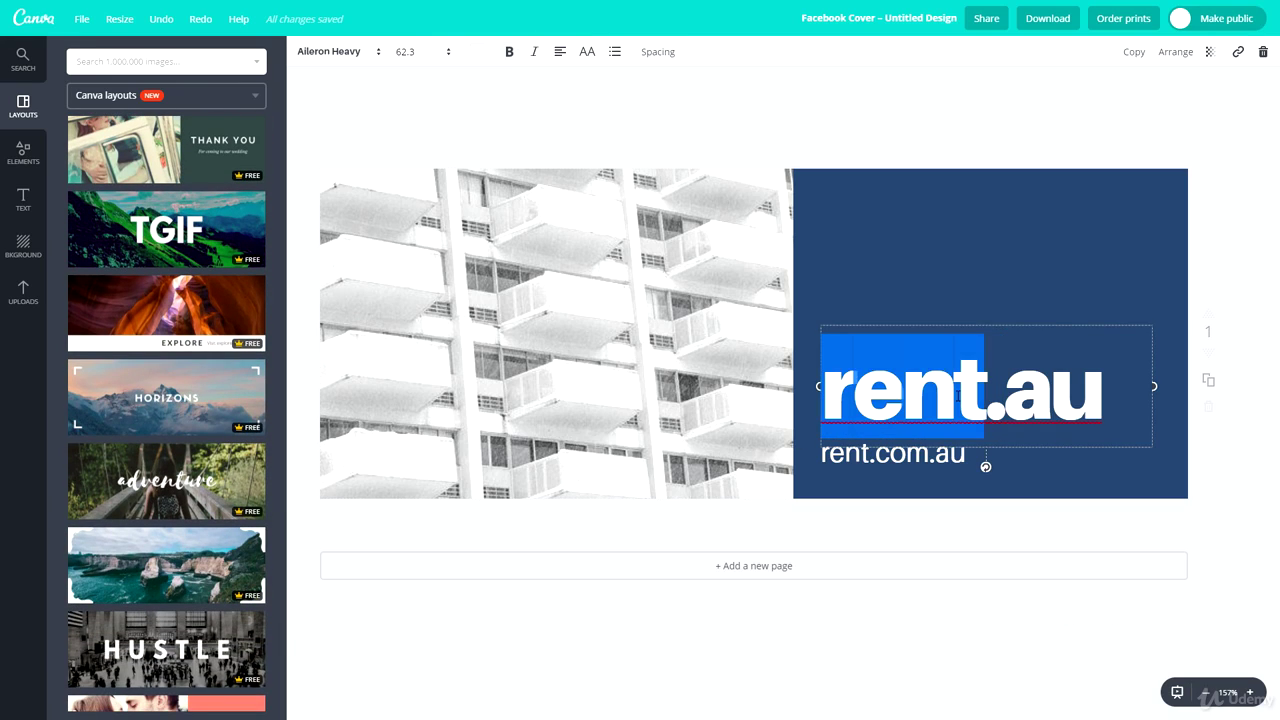
{"action": "triple_click", "coordinate": [986, 375]}
{"action": "type", "text": "BlackBrick"}
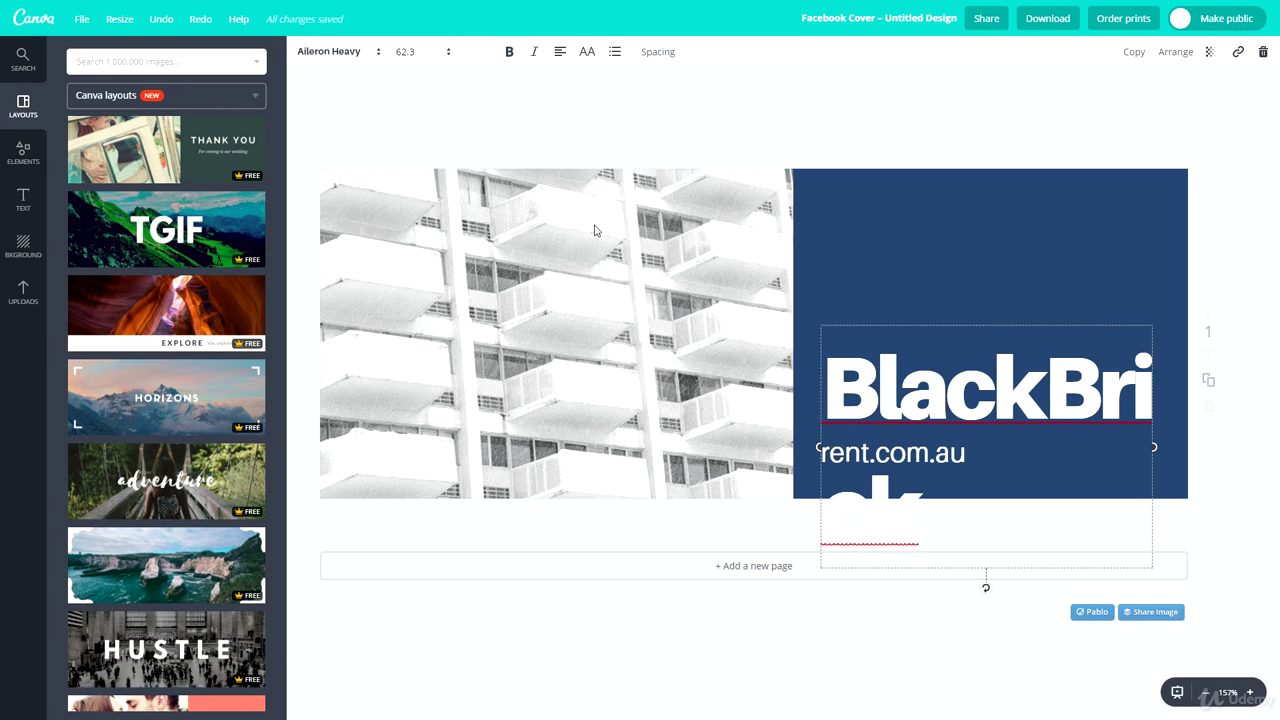
Step: Reduce the BlackBrick heading's font size, trying 56 and settling on 48
{"action": "left_click", "coordinate": [408, 52]}
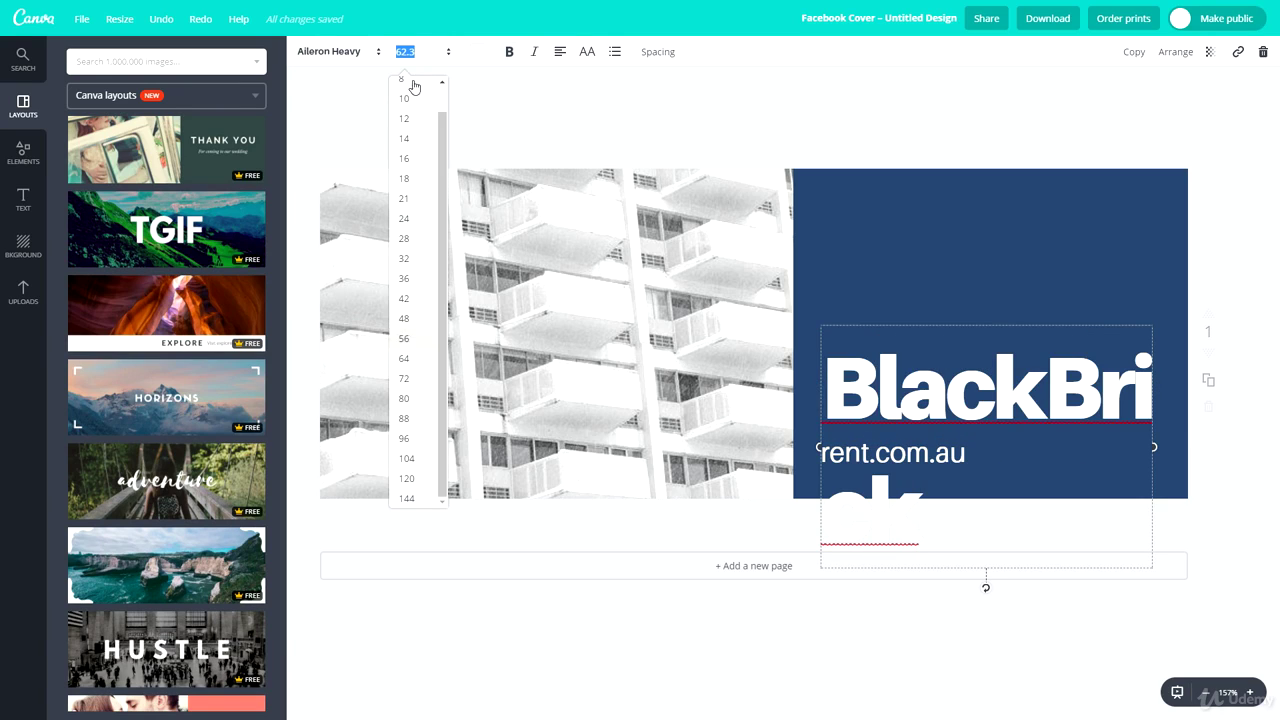
{"action": "left_click", "coordinate": [416, 340]}
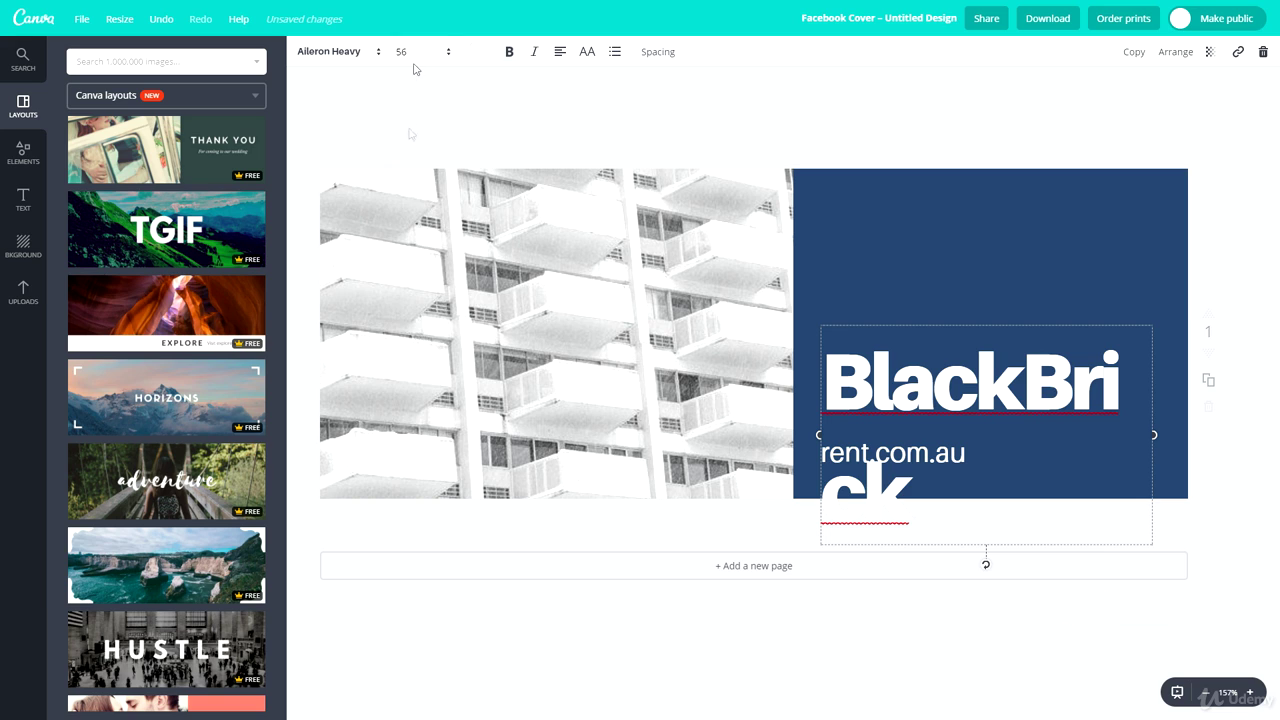
{"action": "left_click", "coordinate": [414, 55]}
{"action": "left_click", "coordinate": [410, 320]}
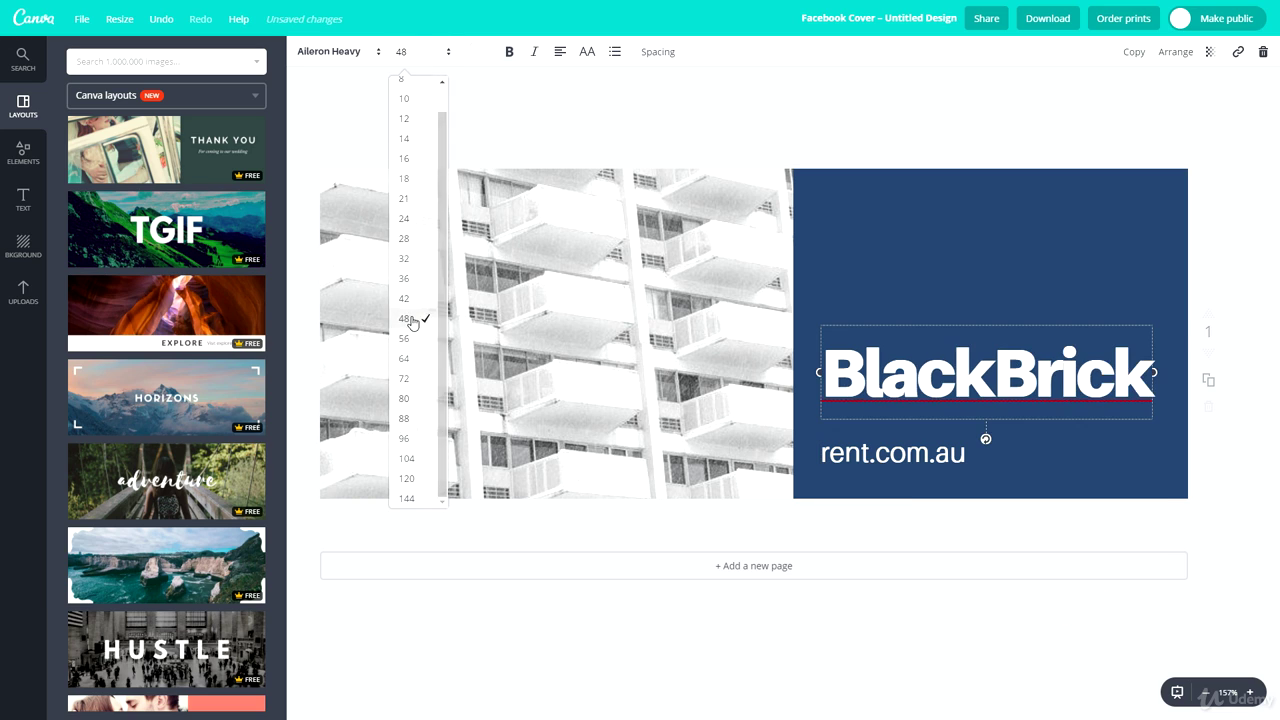
{"action": "left_click", "coordinate": [1045, 255]}
{"action": "left_click", "coordinate": [959, 445]}
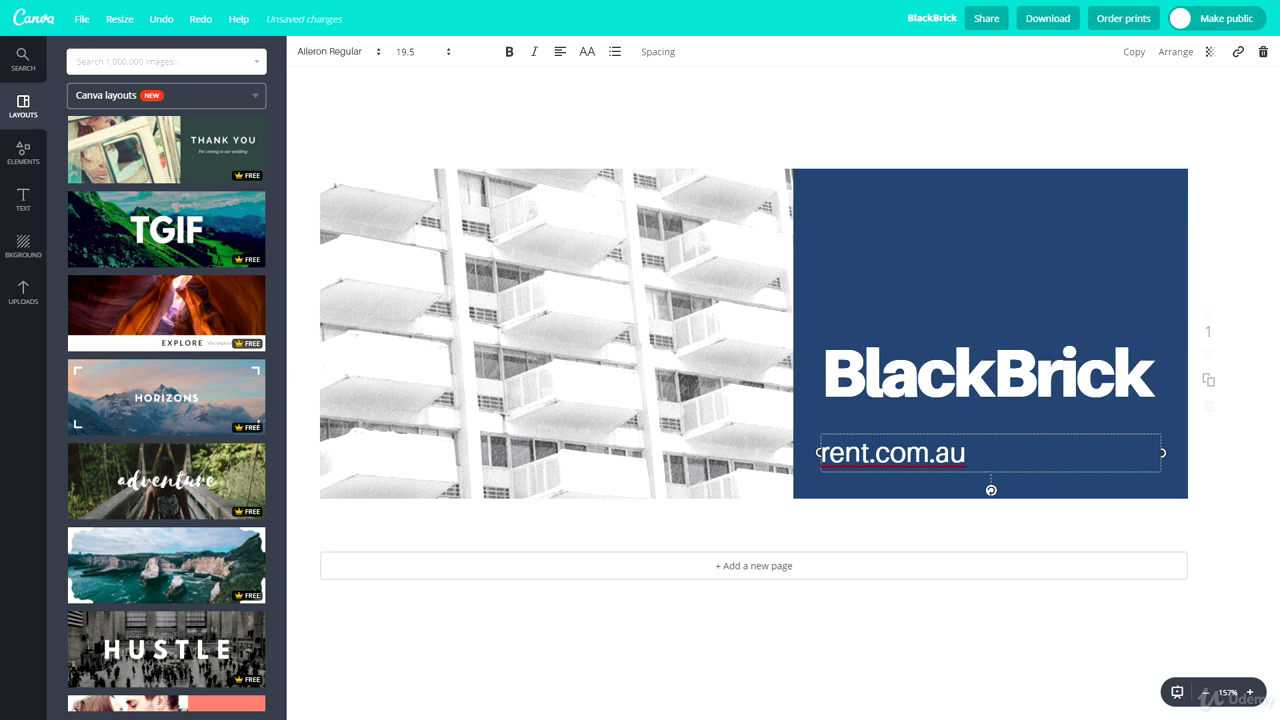
{"action": "triple_click", "coordinate": [913, 450]}
{"action": "type", "text": "ww"}
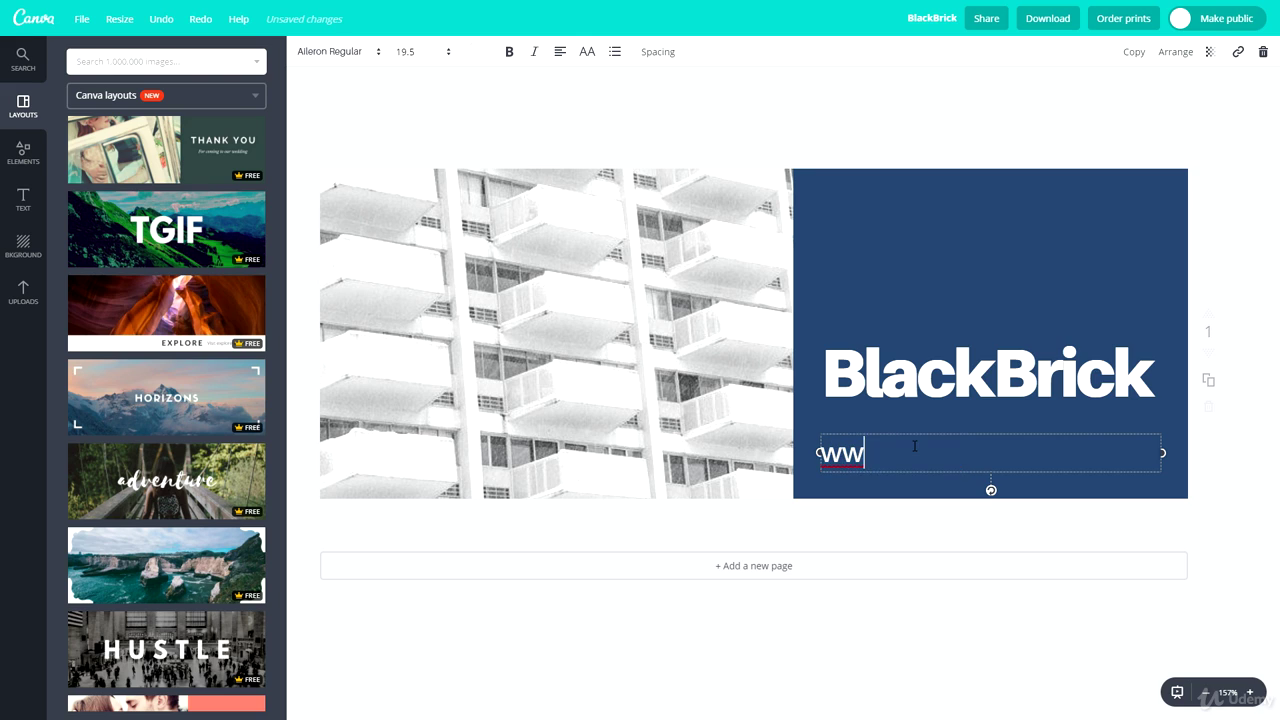
{"action": "type", "text": "w."}
{"action": "type", "text": "blackbricktraining.co.uk"}
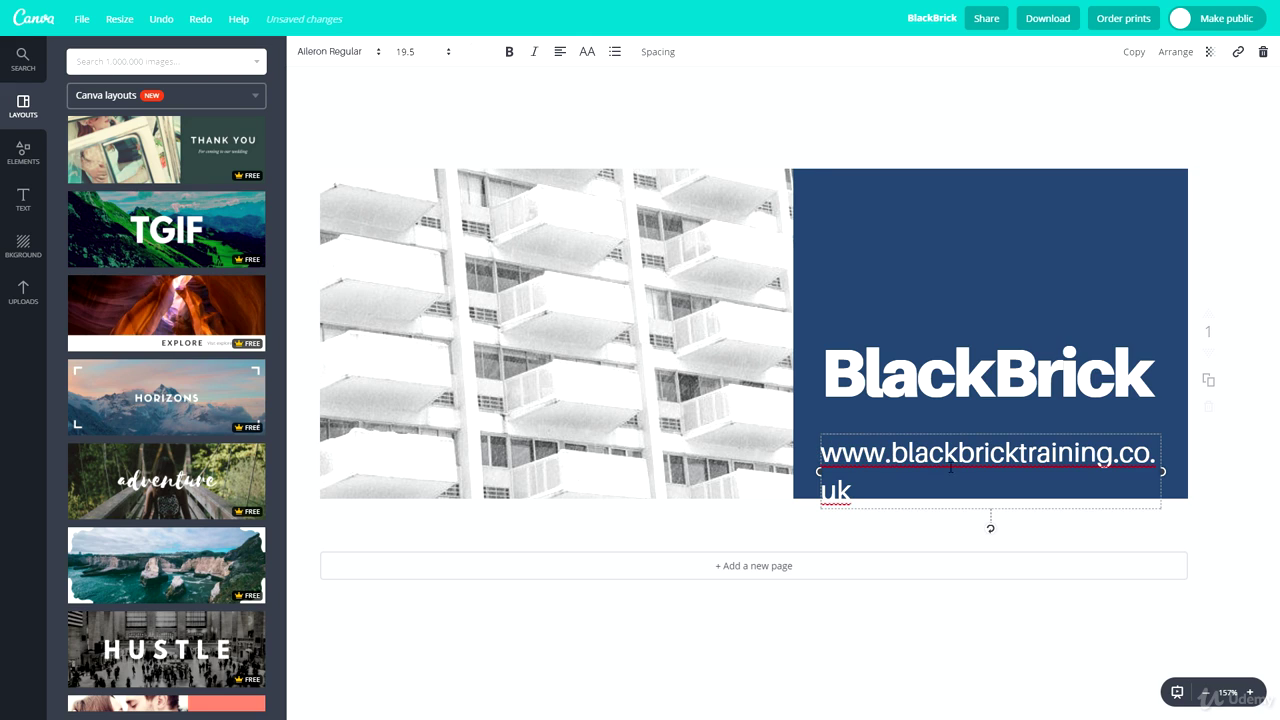
{"action": "left_click", "coordinate": [443, 55]}
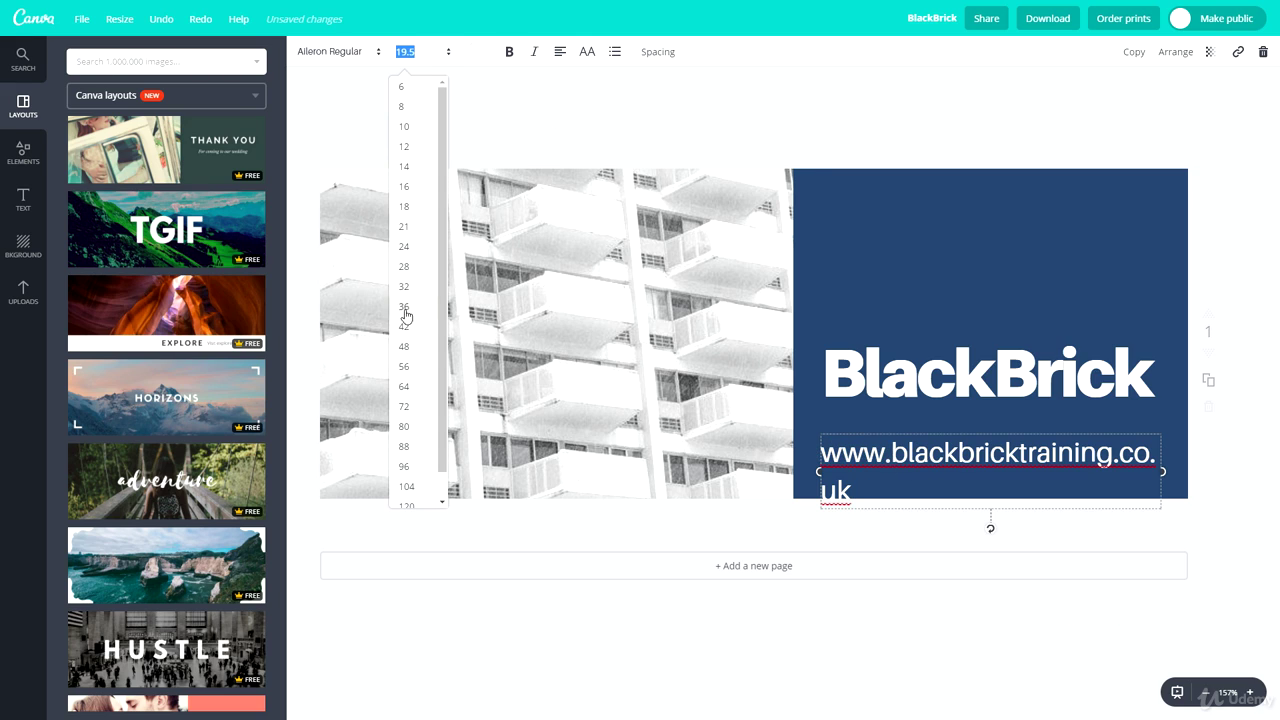
{"action": "left_click", "coordinate": [417, 210]}
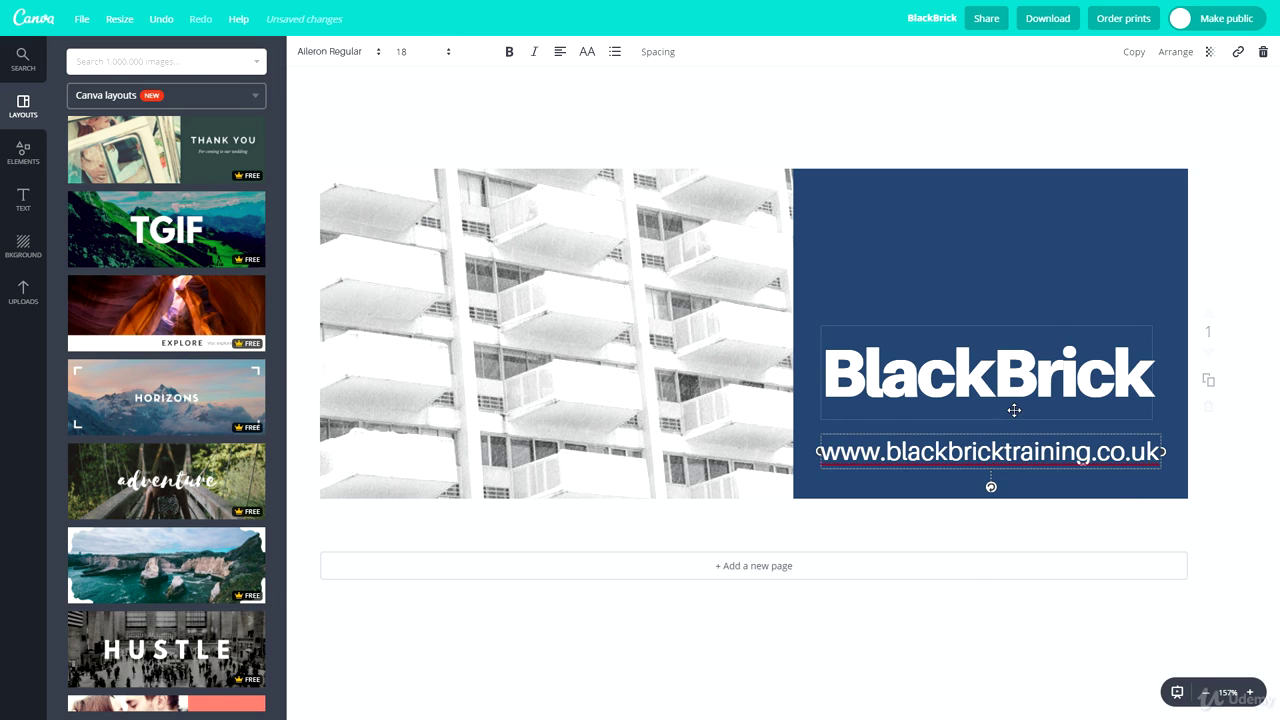
Step: Move the BlackBrick heading down so it sits just above the website address line
{"action": "left_click_drag", "start_coordinate": [950, 378], "coordinate": [950, 393]}
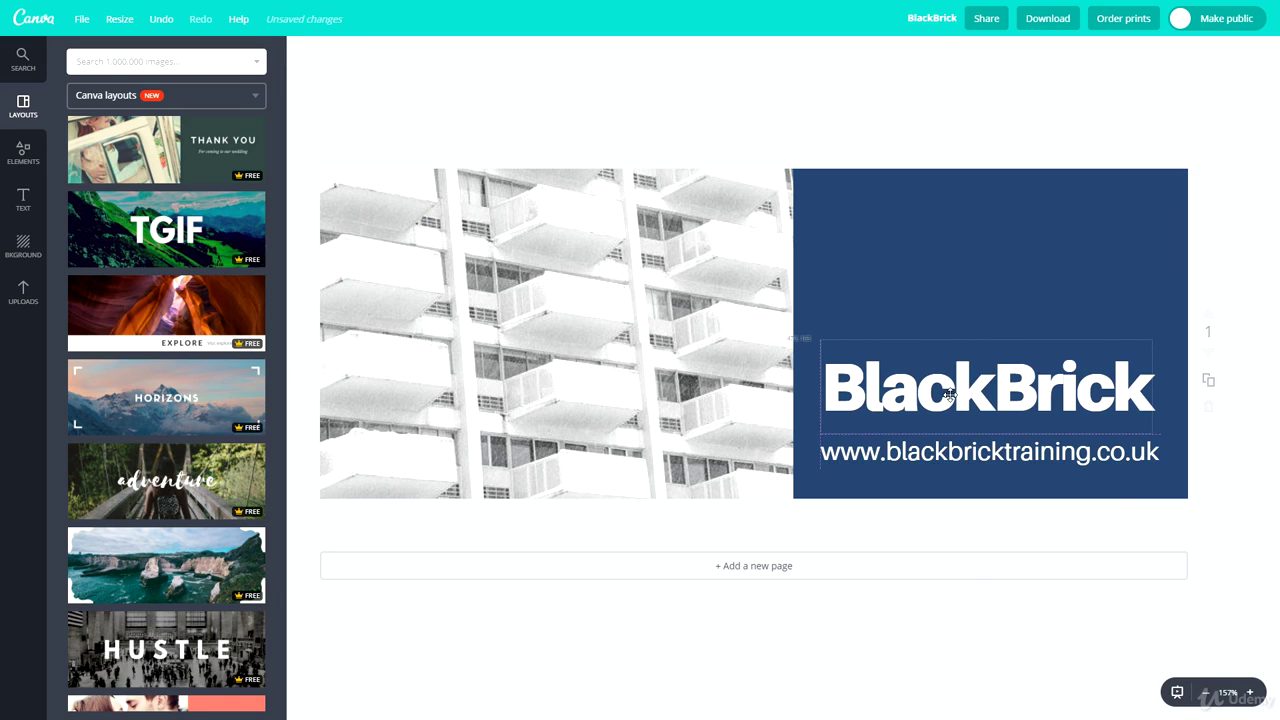
{"action": "left_click", "coordinate": [949, 277]}
{"action": "left_click_drag", "start_coordinate": [940, 383], "coordinate": [936, 406]}
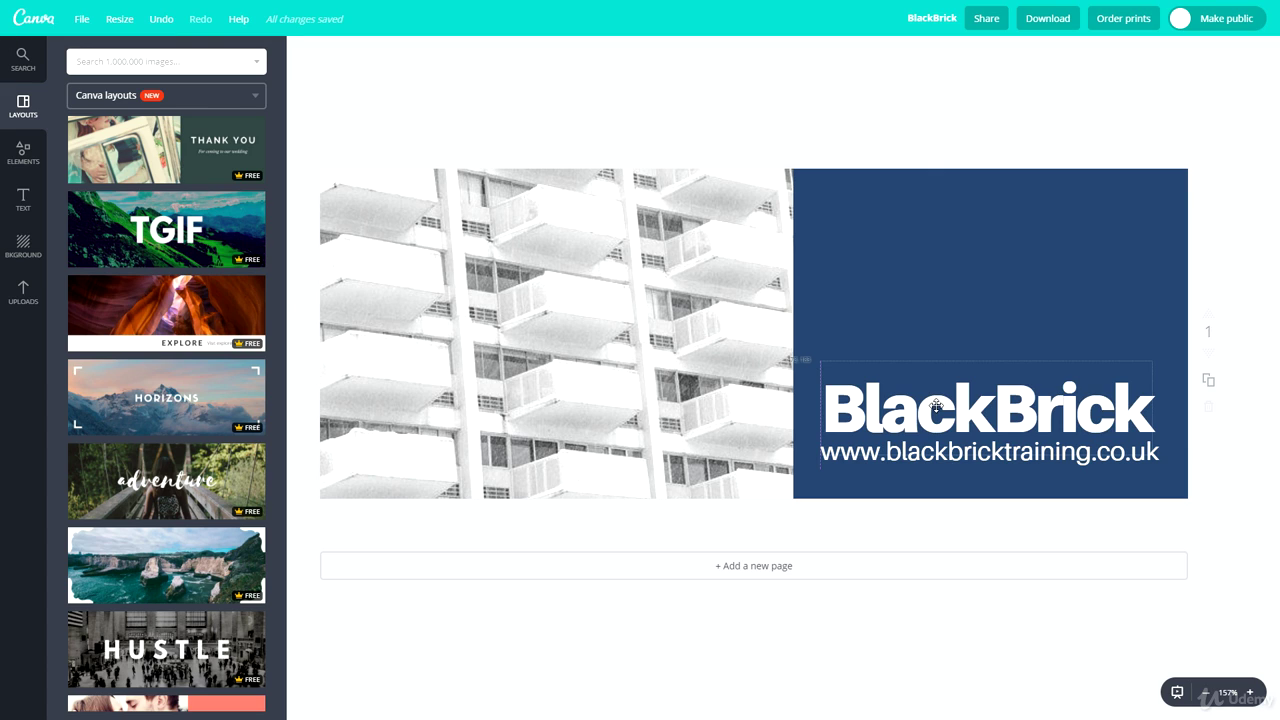
Step: Search the image library for "macbook" and replace the building photo with the dark wooden desk photo
{"action": "left_click", "coordinate": [955, 320]}
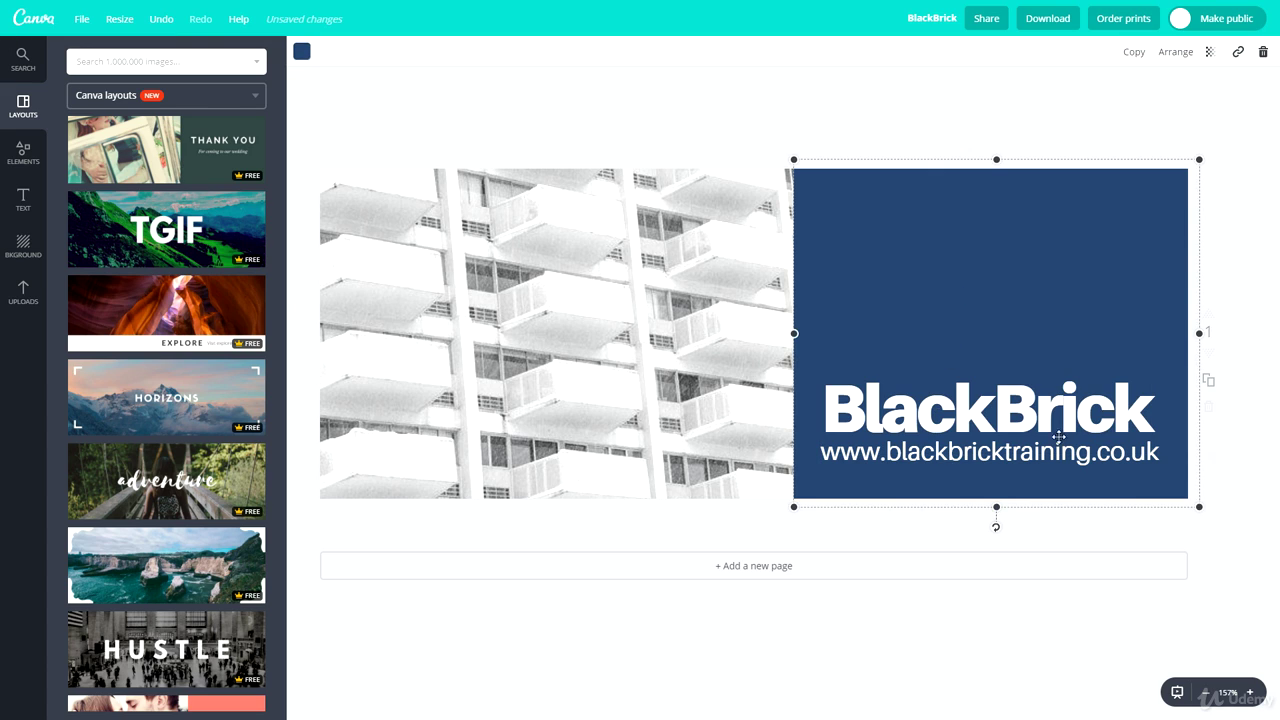
{"action": "left_click", "coordinate": [1219, 463]}
{"action": "left_click", "coordinate": [518, 193]}
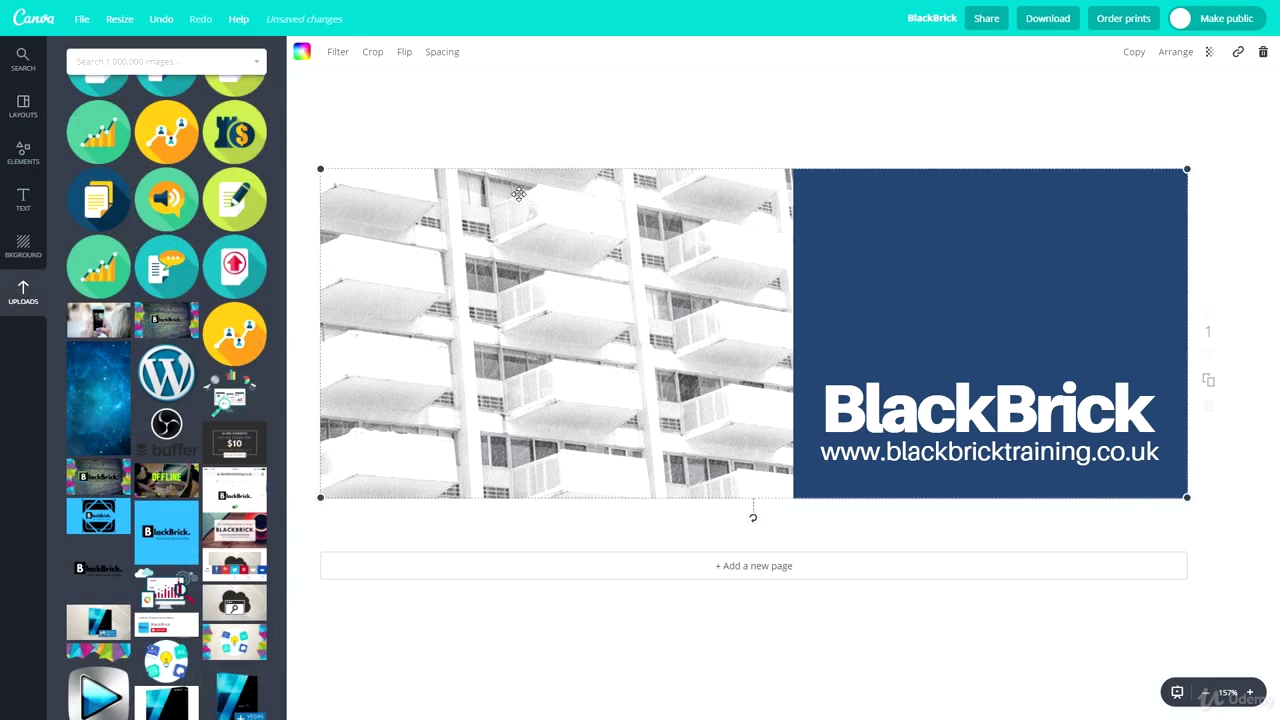
{"action": "left_click", "coordinate": [23, 60]}
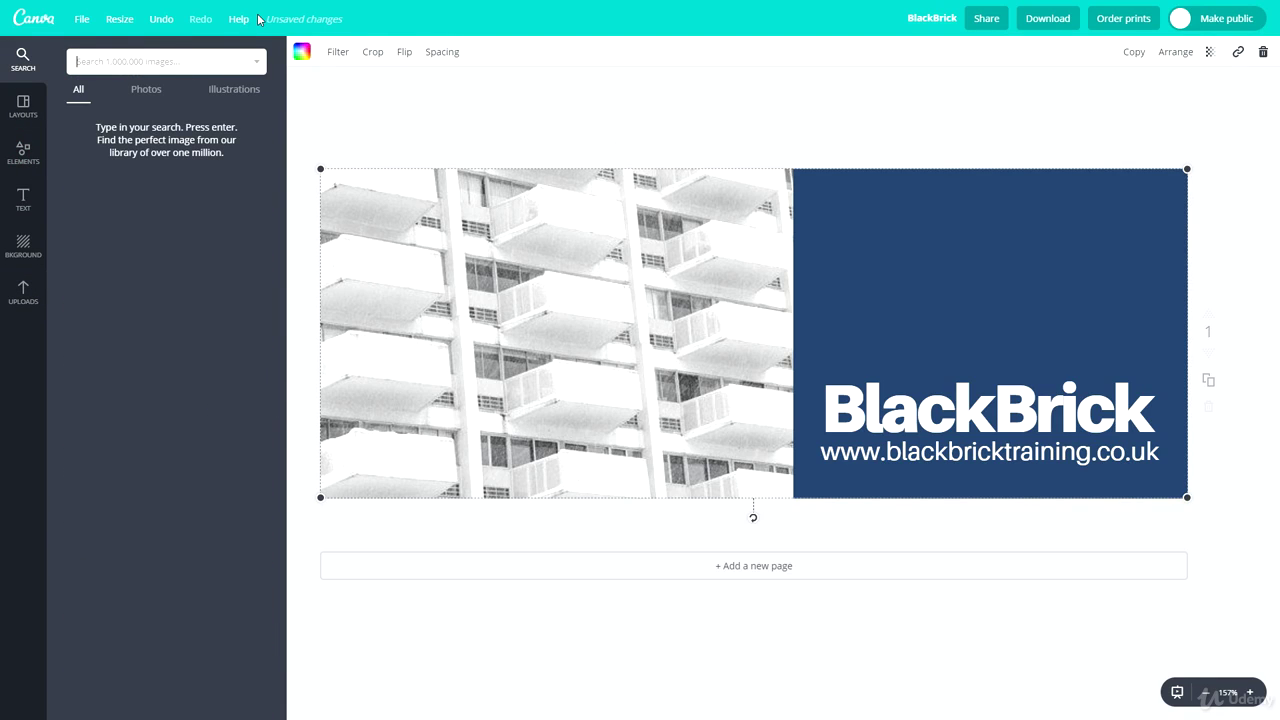
{"action": "key", "text": "Return"}
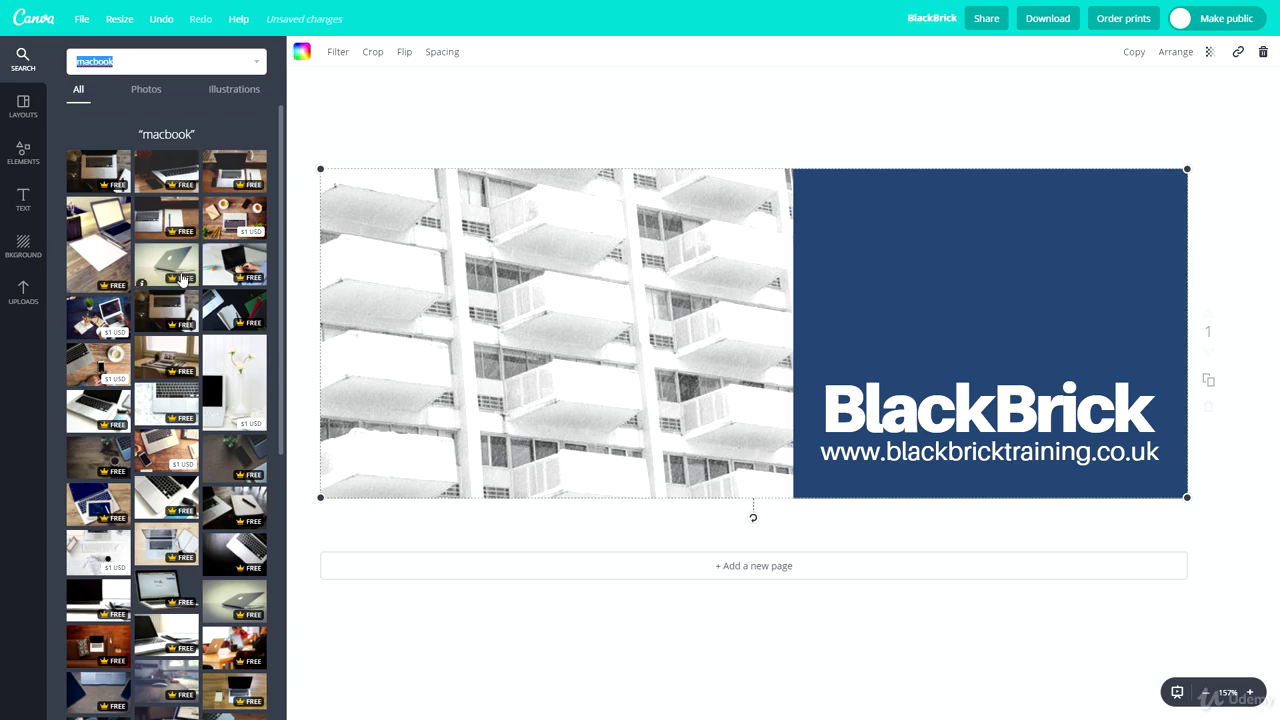
{"action": "scroll", "coordinate": [110, 450], "scroll_direction": "down", "scroll_amount": 2}
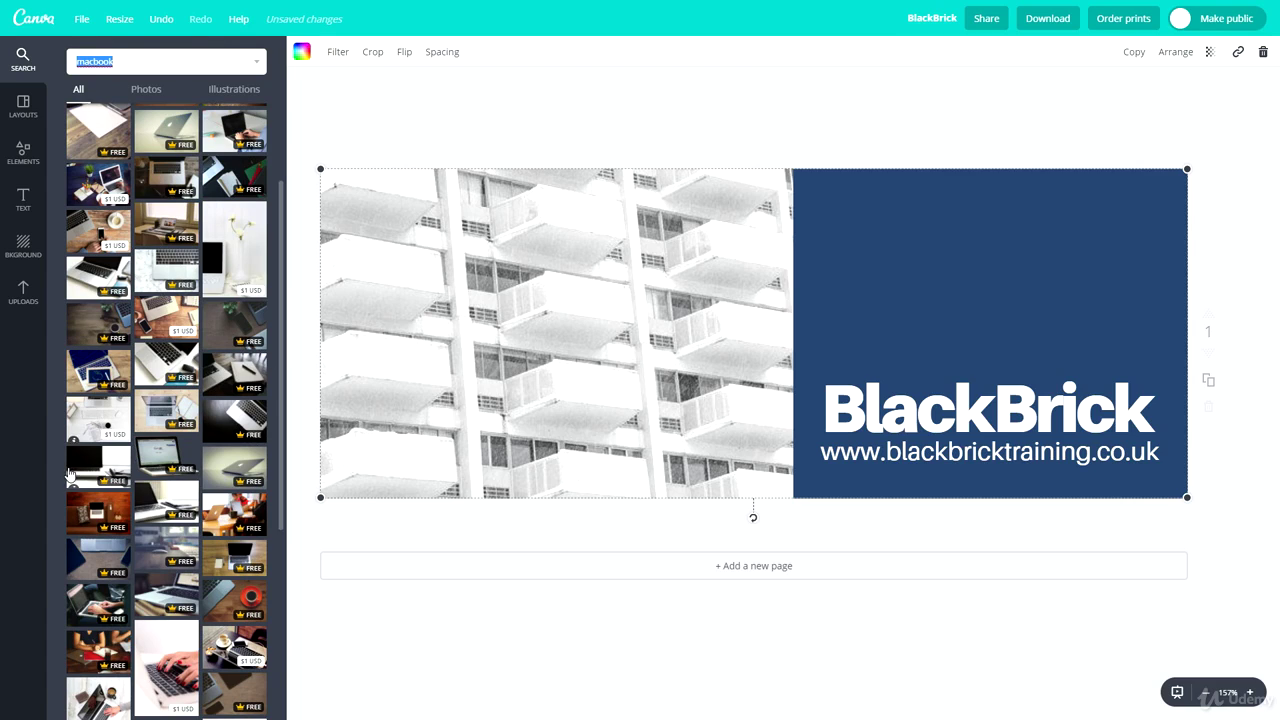
{"action": "left_click_drag", "start_coordinate": [98, 320], "coordinate": [371, 329]}
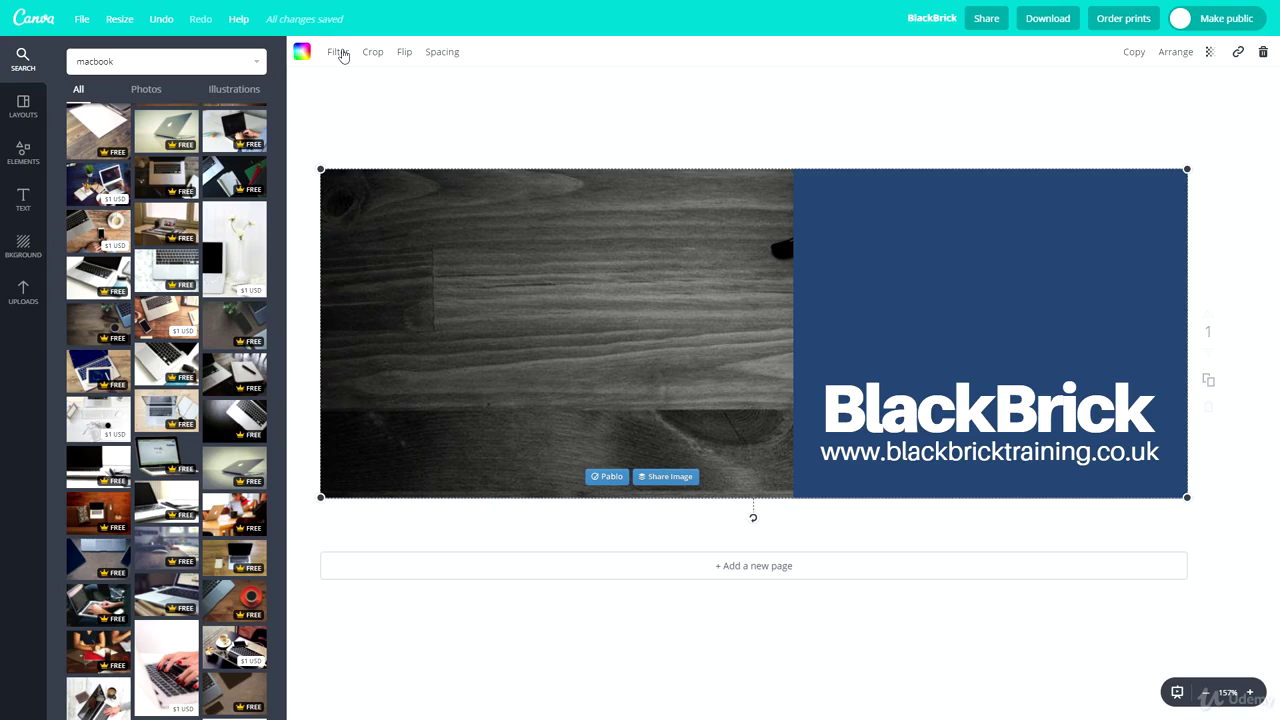
Step: Flip the desk photo horizontally and shift it down in its crop so the laptop keyboard and plant show
{"action": "left_click", "coordinate": [405, 55]}
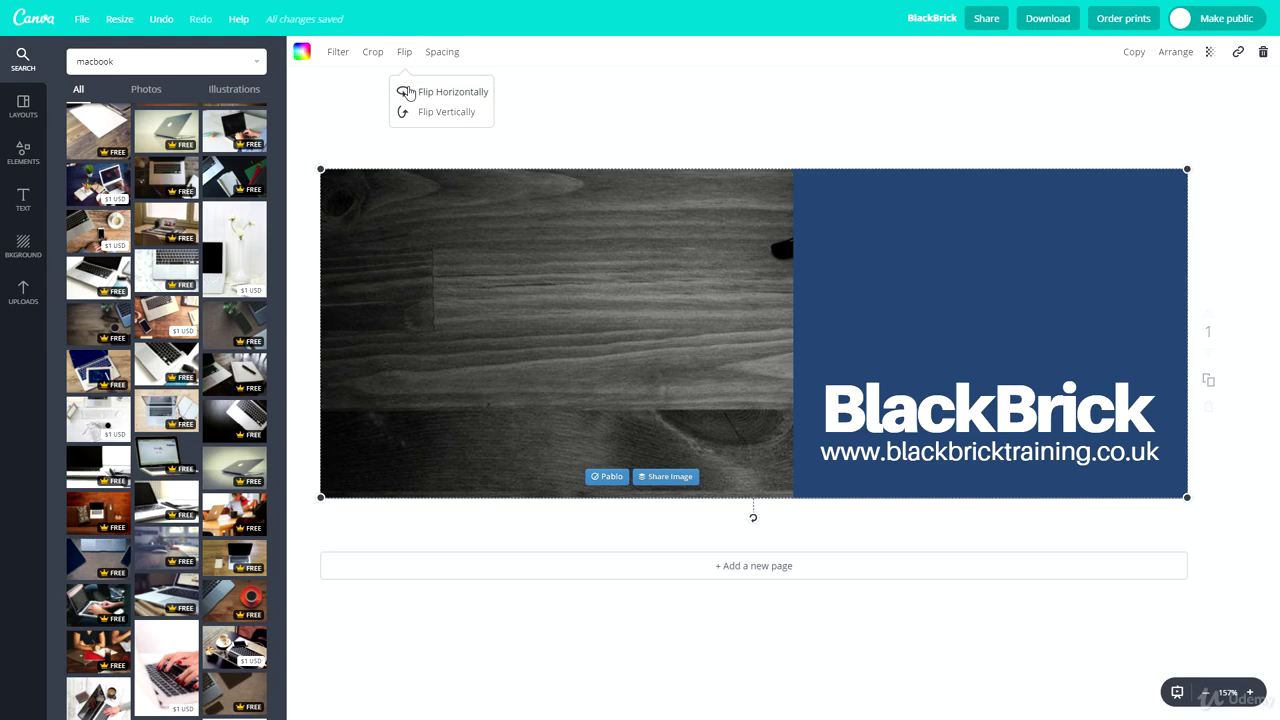
{"action": "left_click", "coordinate": [408, 92]}
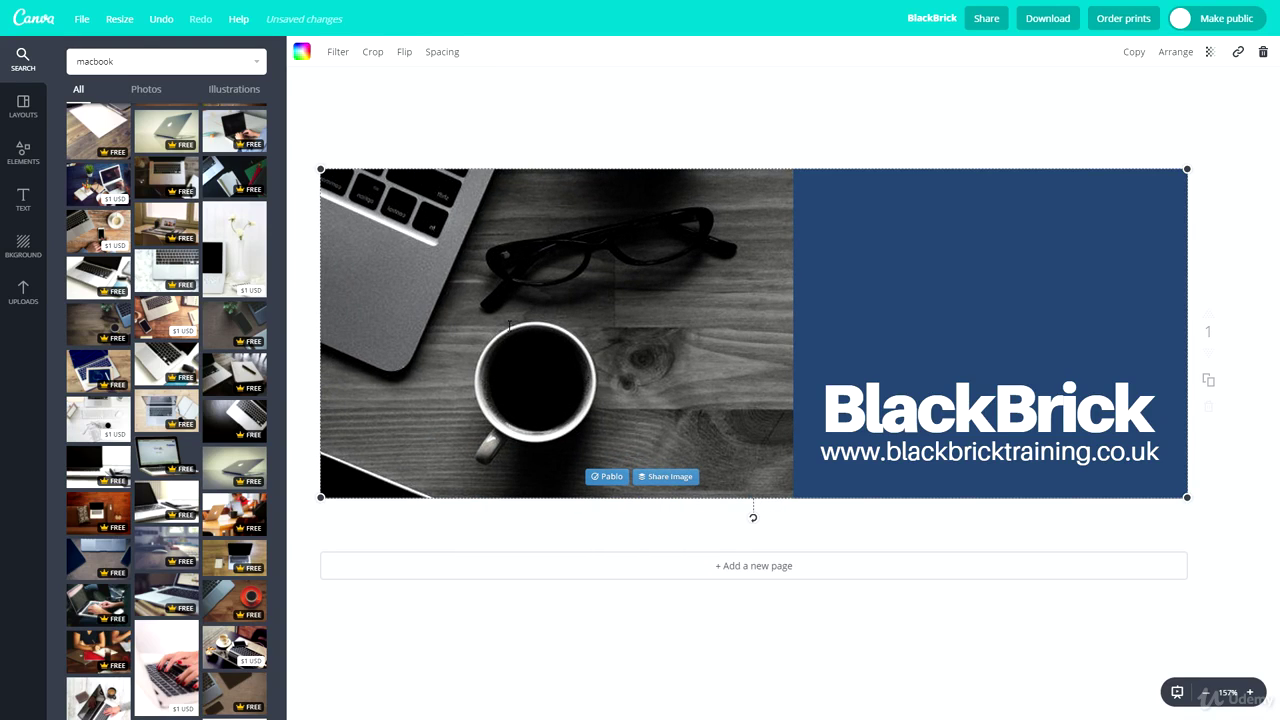
{"action": "double_click", "coordinate": [553, 279]}
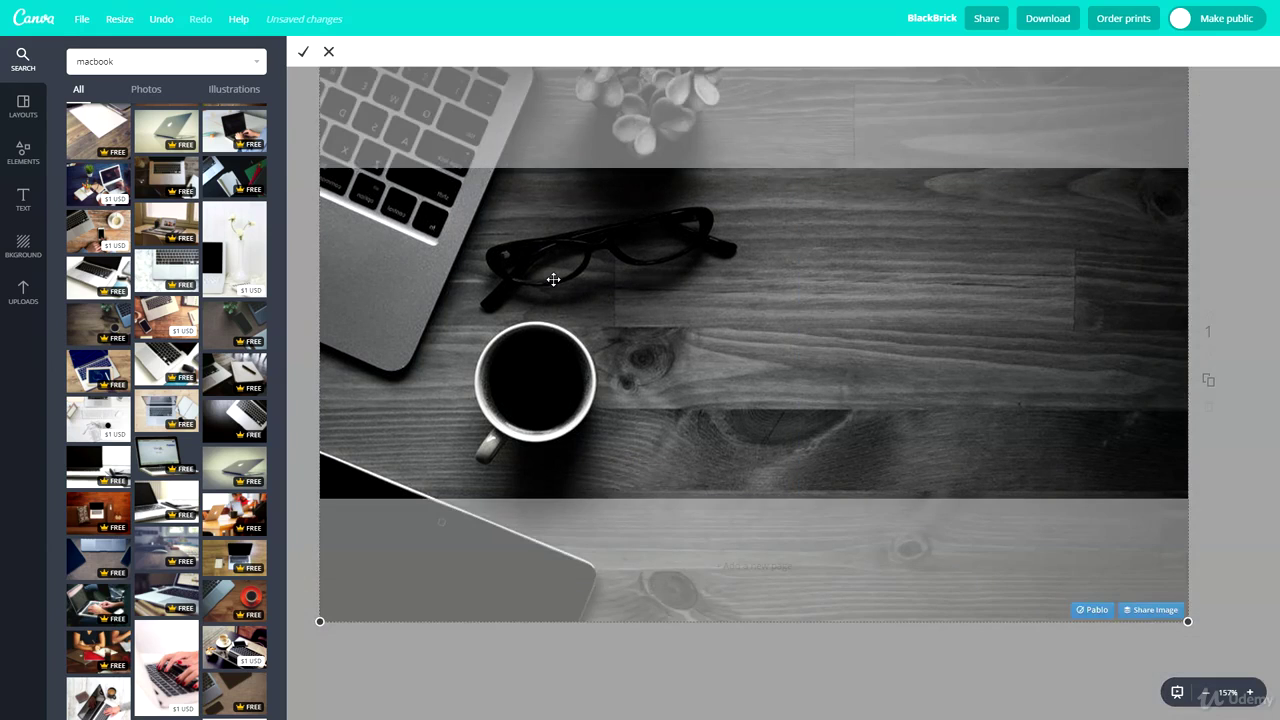
{"action": "left_click_drag", "start_coordinate": [551, 259], "coordinate": [533, 390]}
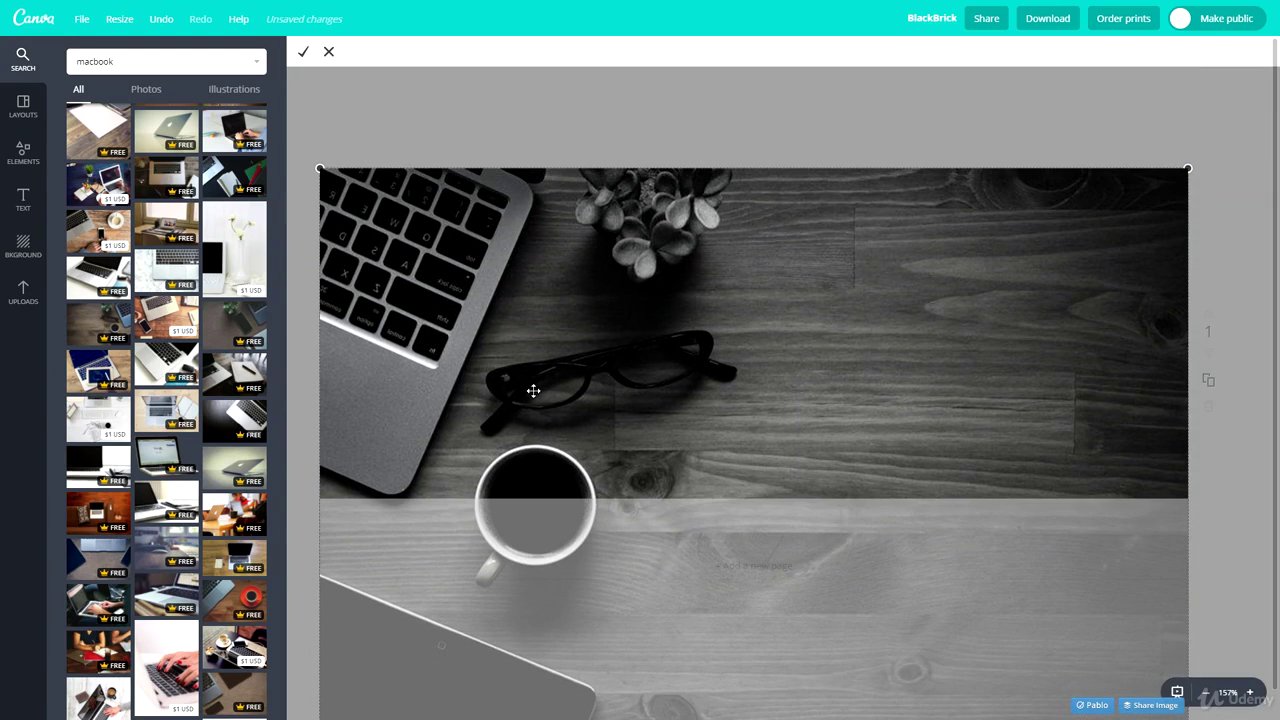
{"action": "left_click", "coordinate": [303, 53]}
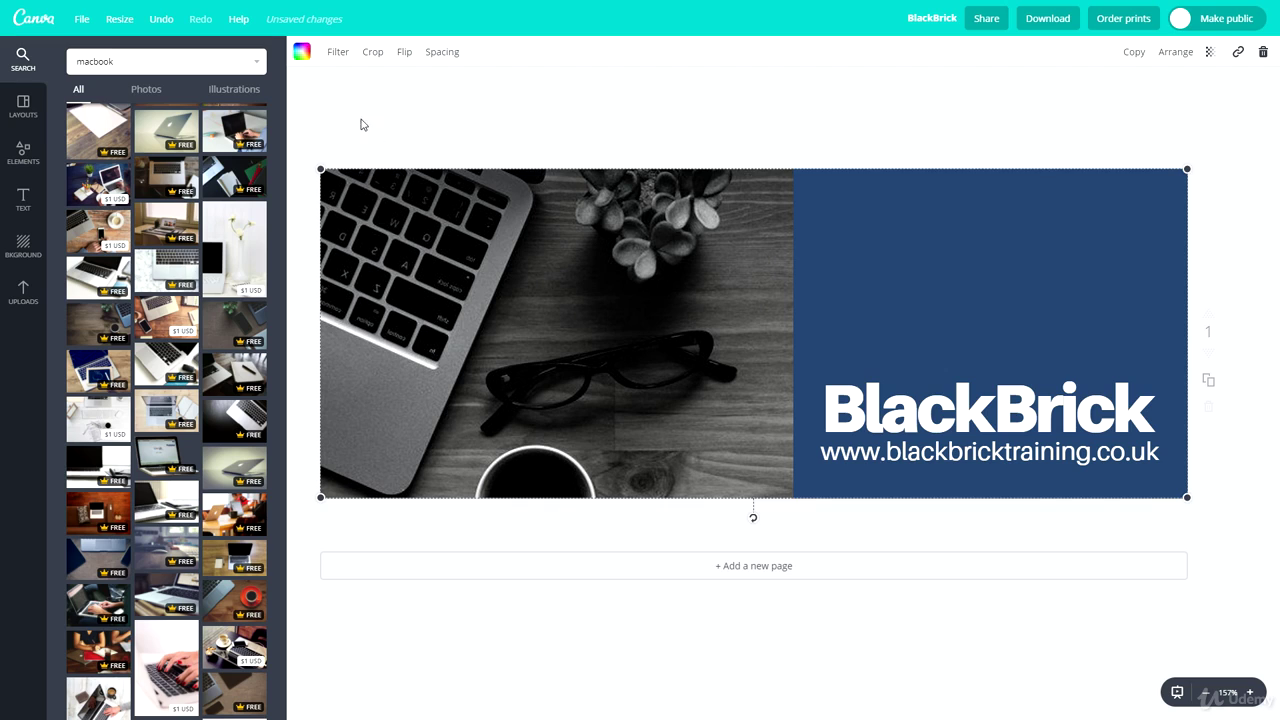
Step: Set the desk photo's filter to Normal to restore its original colours
{"action": "left_click", "coordinate": [333, 51]}
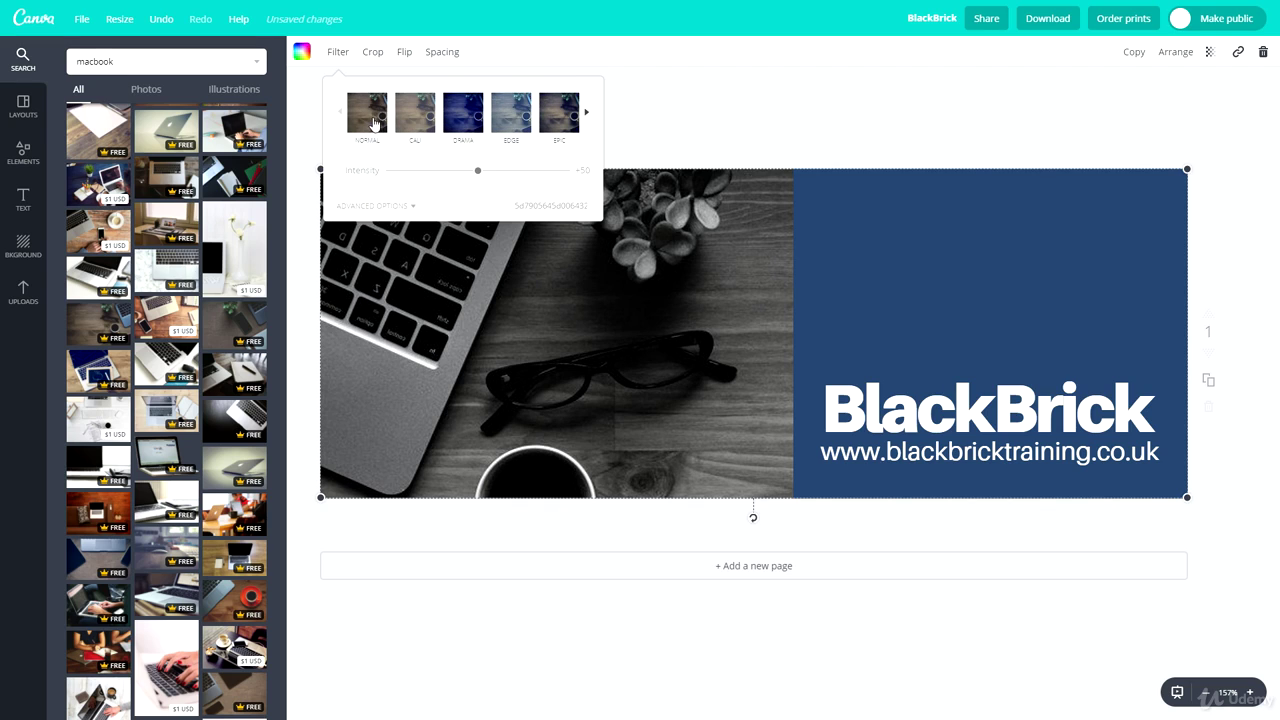
{"action": "left_click", "coordinate": [372, 123]}
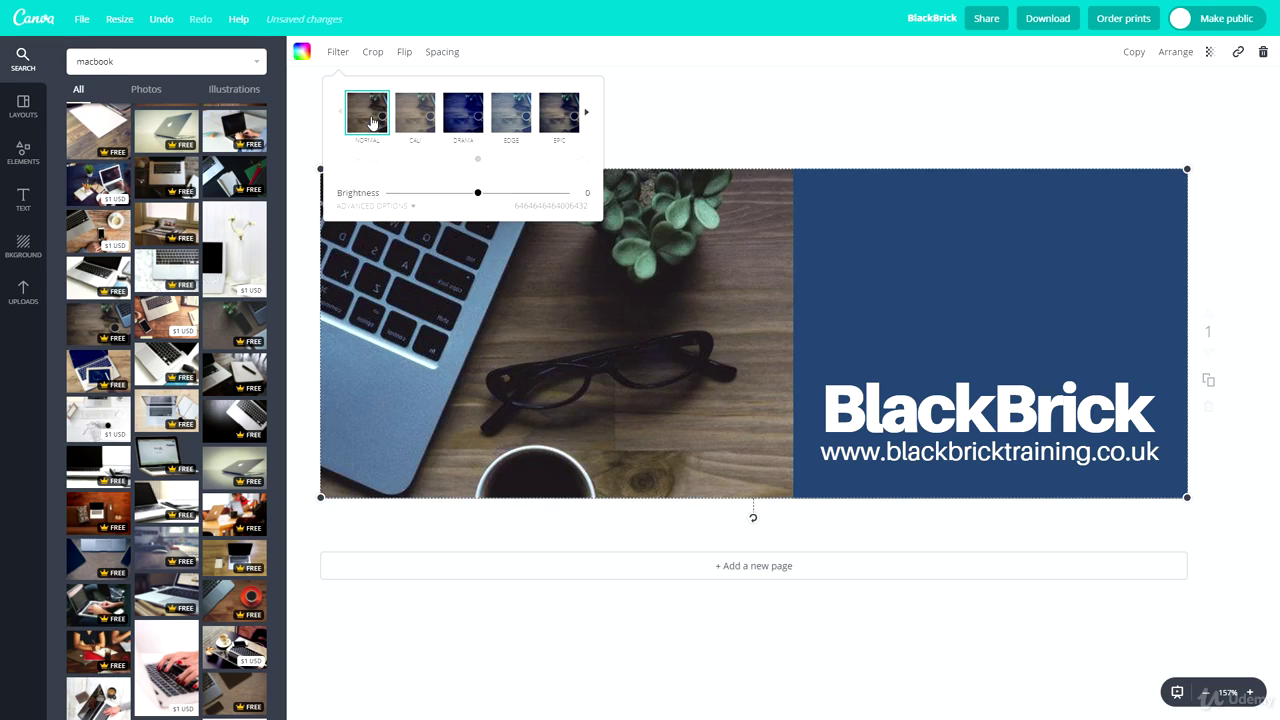
{"action": "left_click", "coordinate": [779, 124]}
Step: Lower the blue panel's transparency value to about 68 so the wood grain shows through
{"action": "left_click", "coordinate": [927, 237]}
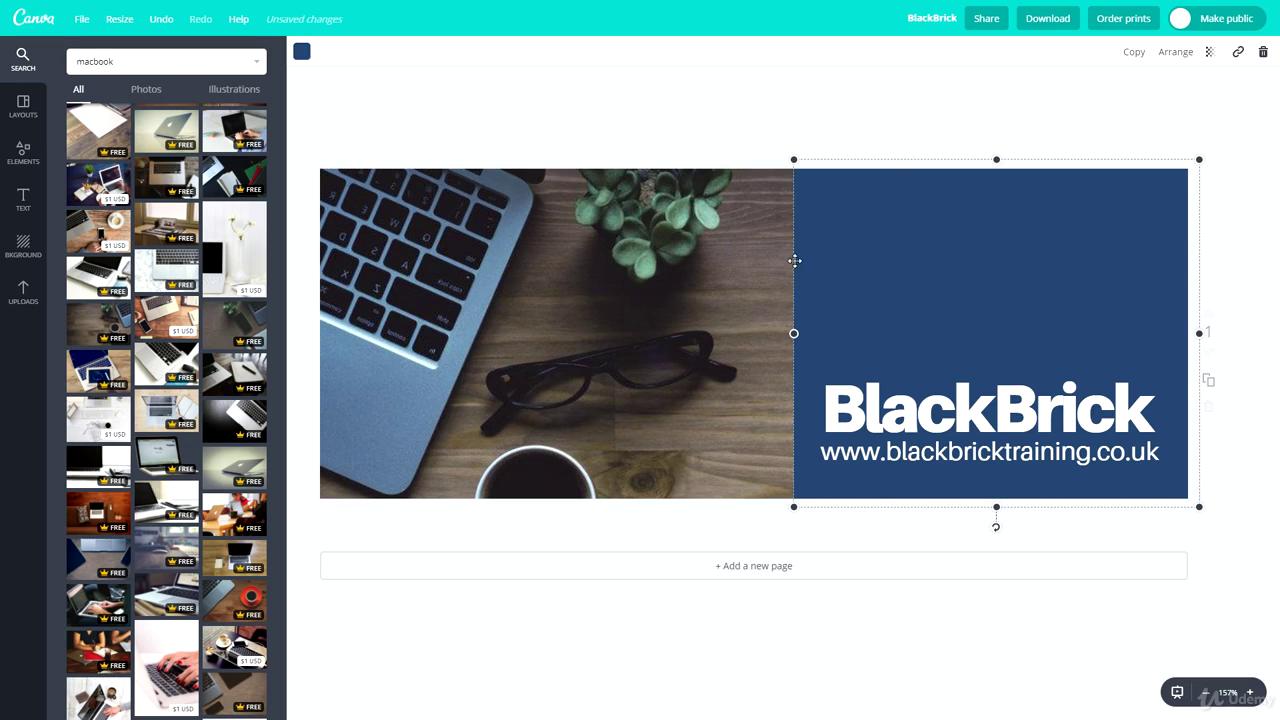
{"action": "left_click", "coordinate": [1209, 53]}
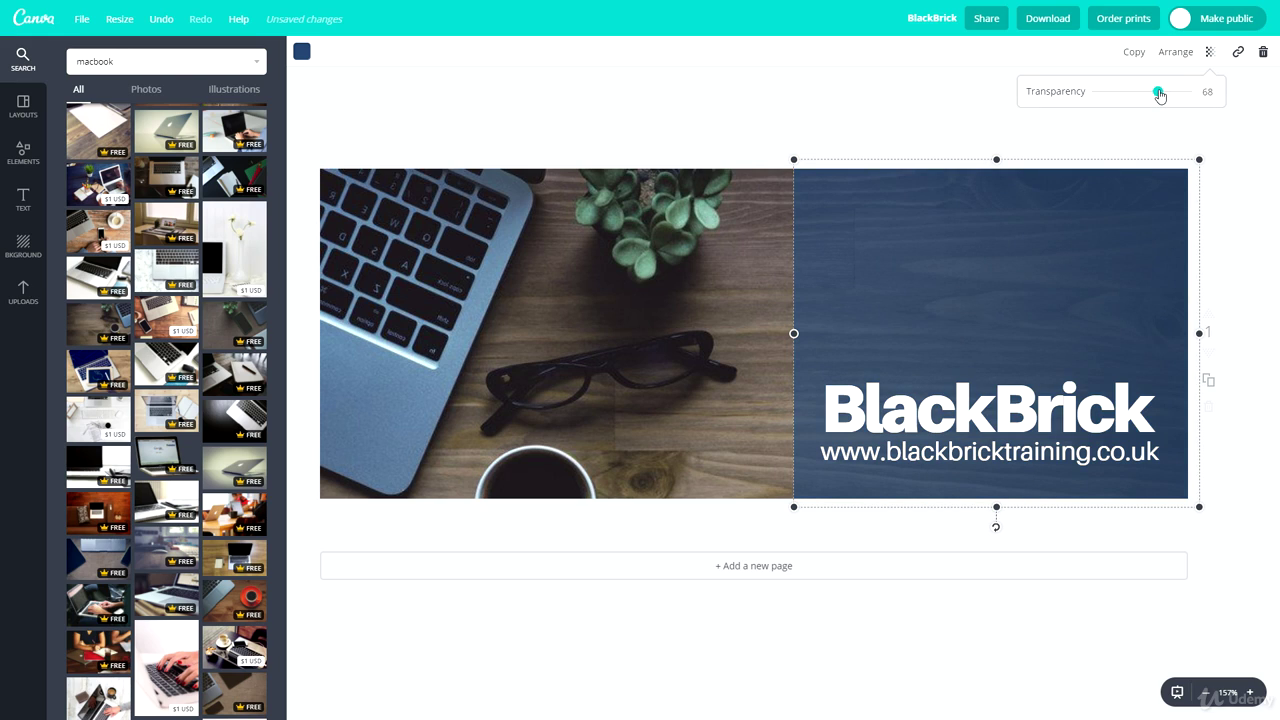
{"action": "left_click", "coordinate": [831, 88]}
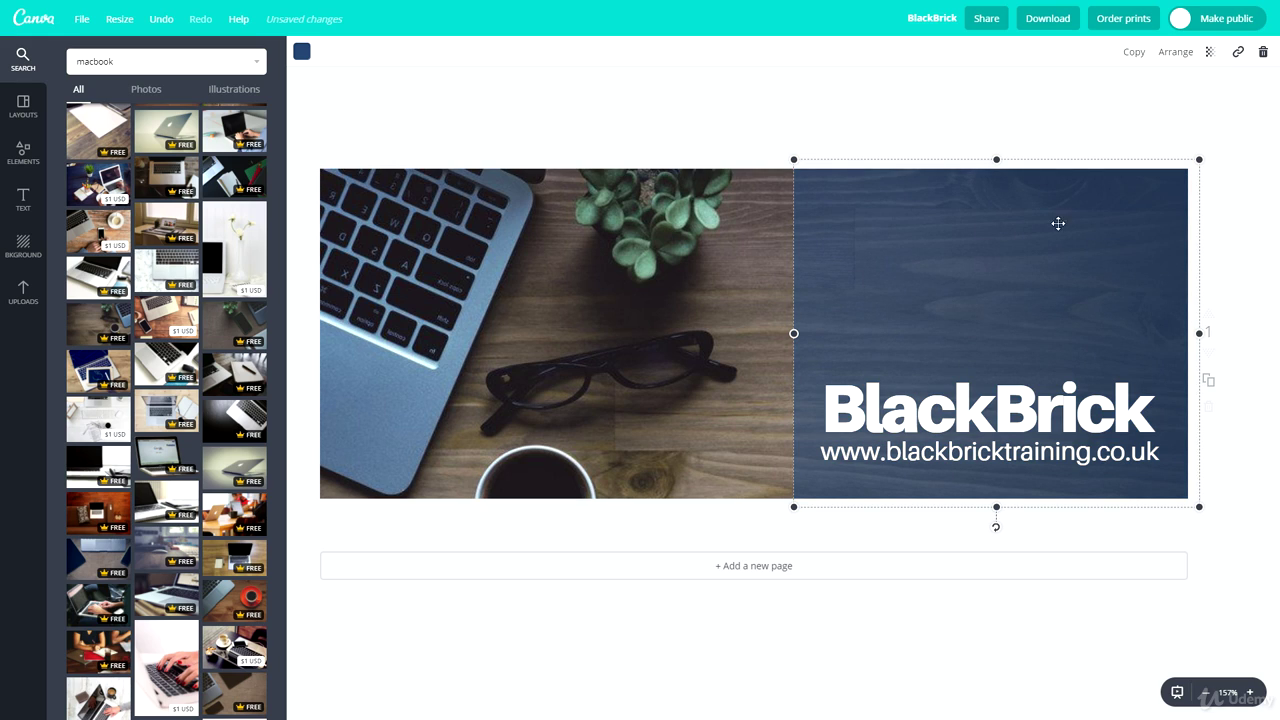
{"action": "left_click", "coordinate": [831, 89]}
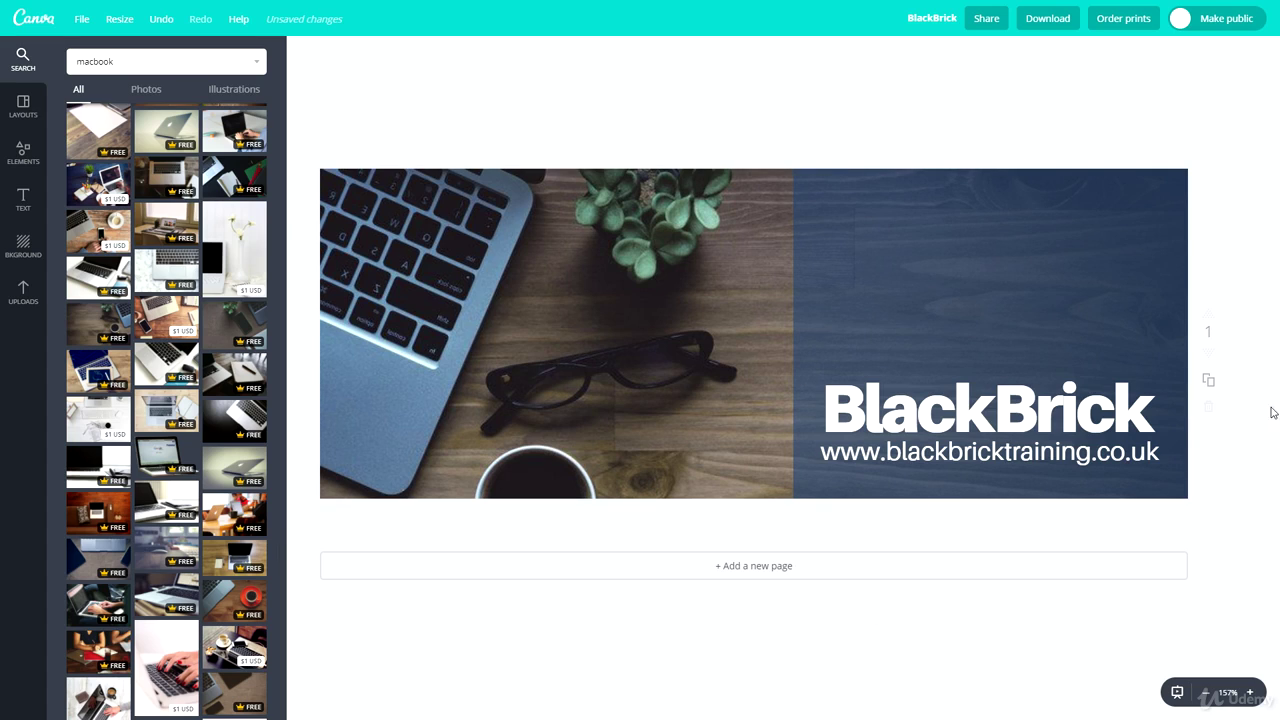
Step: Browse the Icons collection of elements and add the yellow light bulb icon to the cover
{"action": "left_click", "coordinate": [23, 152]}
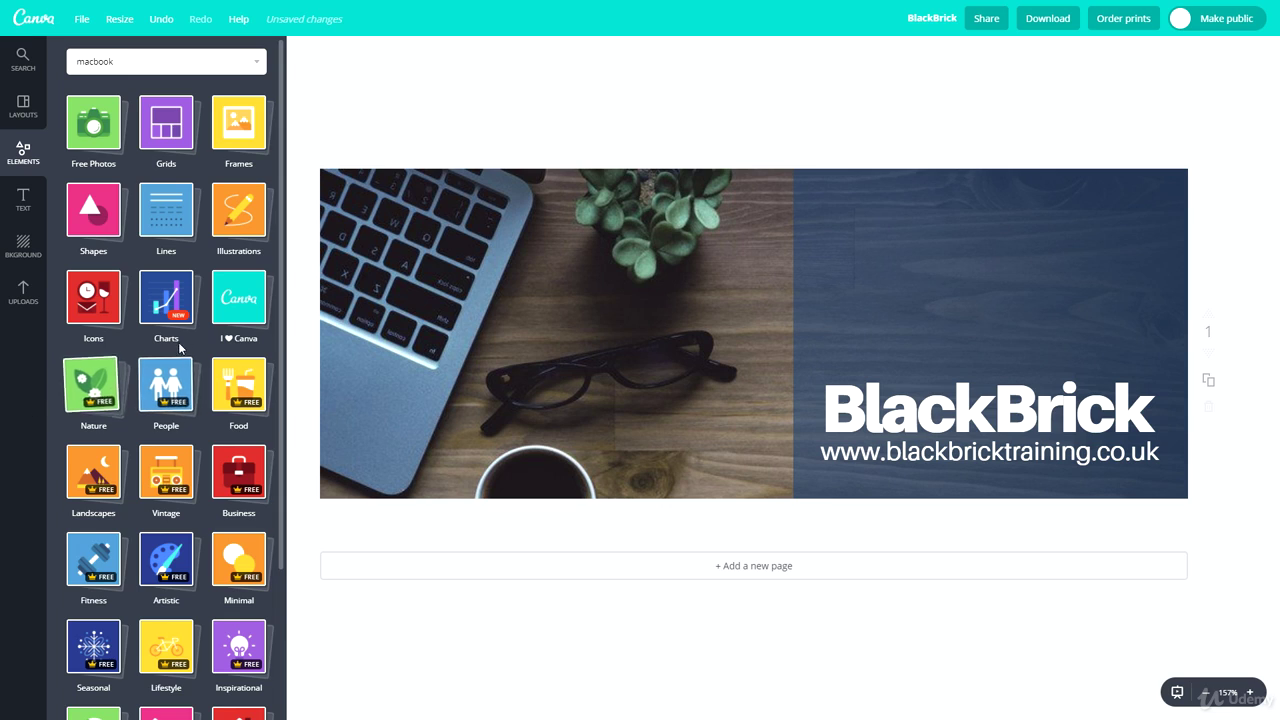
{"action": "scroll", "coordinate": [208, 484], "scroll_direction": "down", "scroll_amount": 1}
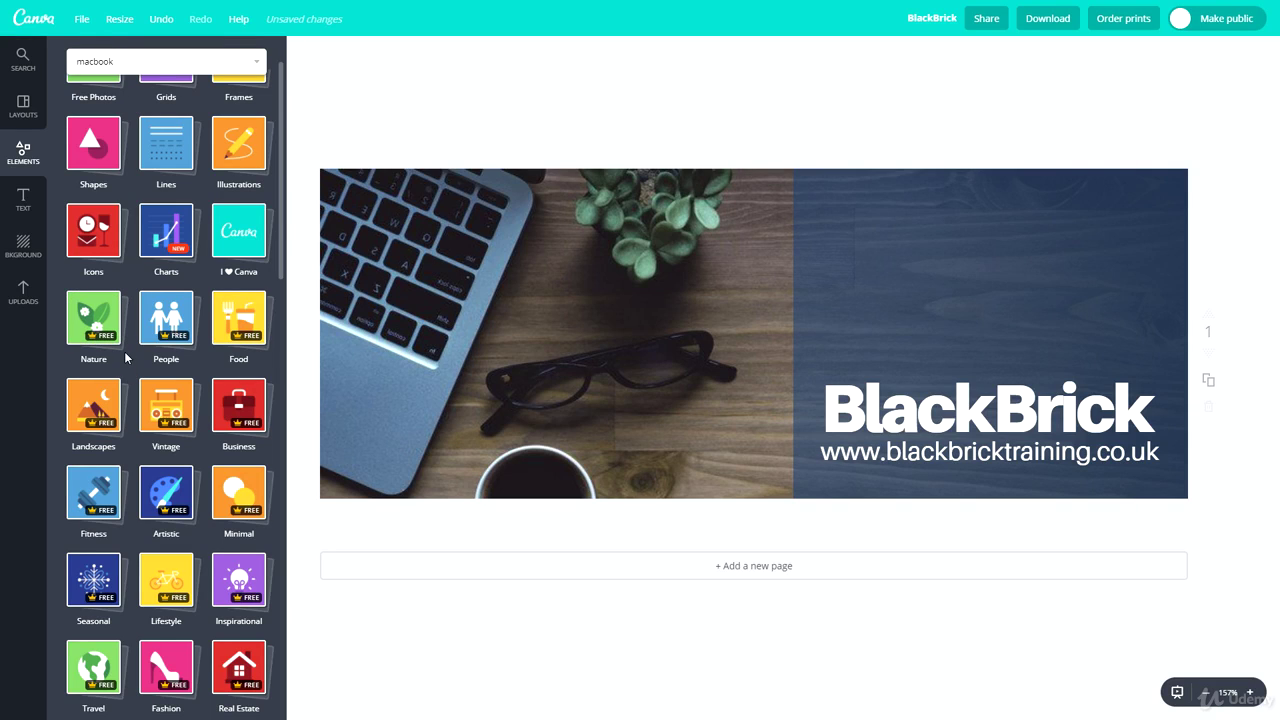
{"action": "scroll", "coordinate": [125, 357], "scroll_direction": "down", "scroll_amount": 3}
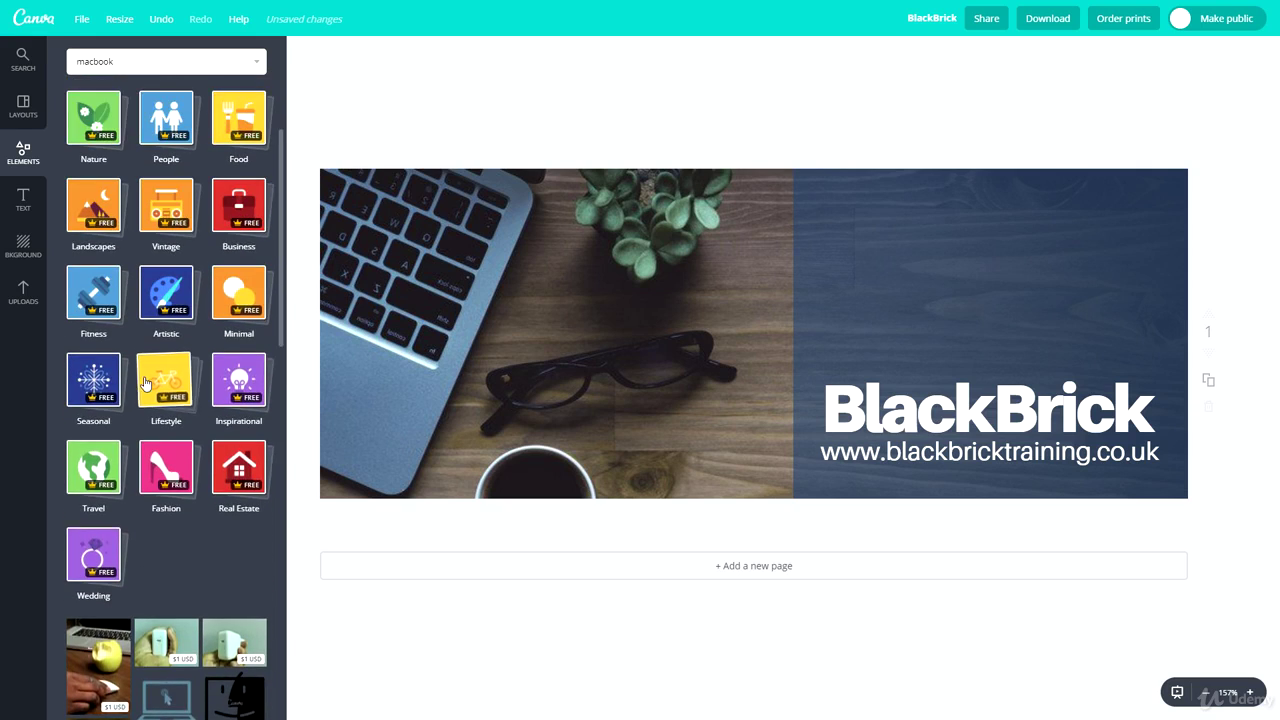
{"action": "scroll", "coordinate": [144, 373], "scroll_direction": "up", "scroll_amount": 3}
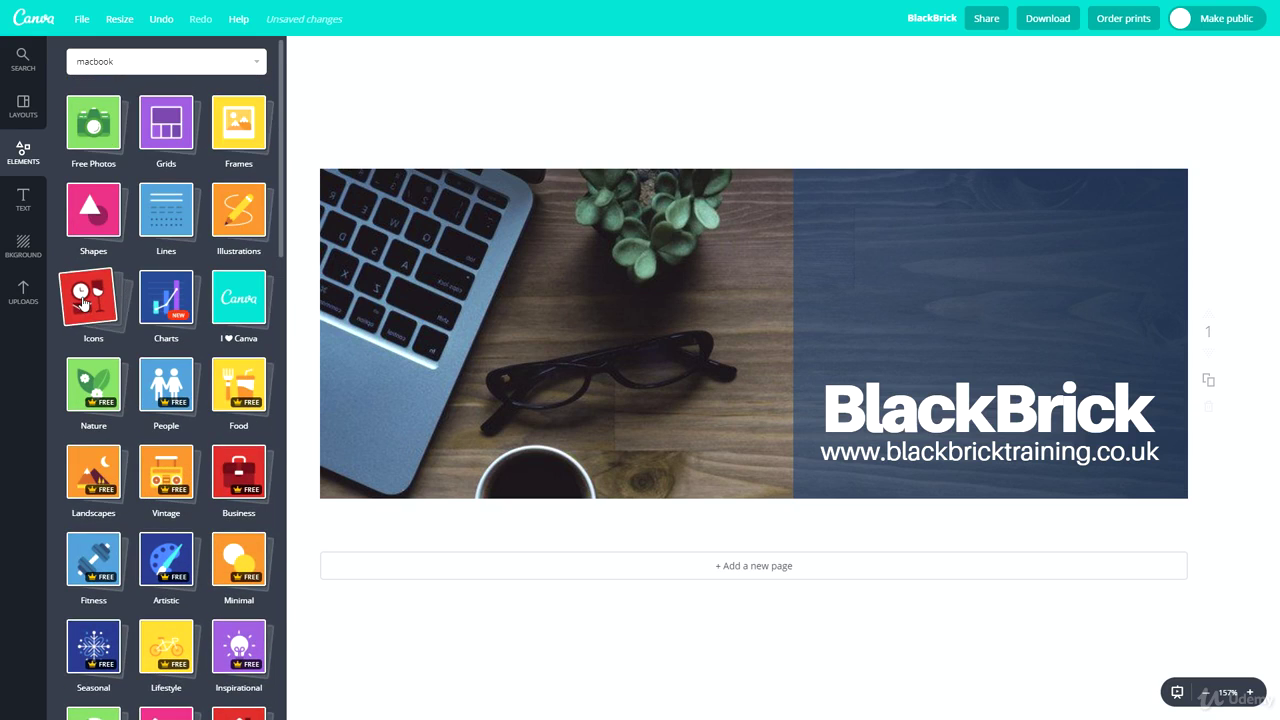
{"action": "left_click", "coordinate": [84, 300]}
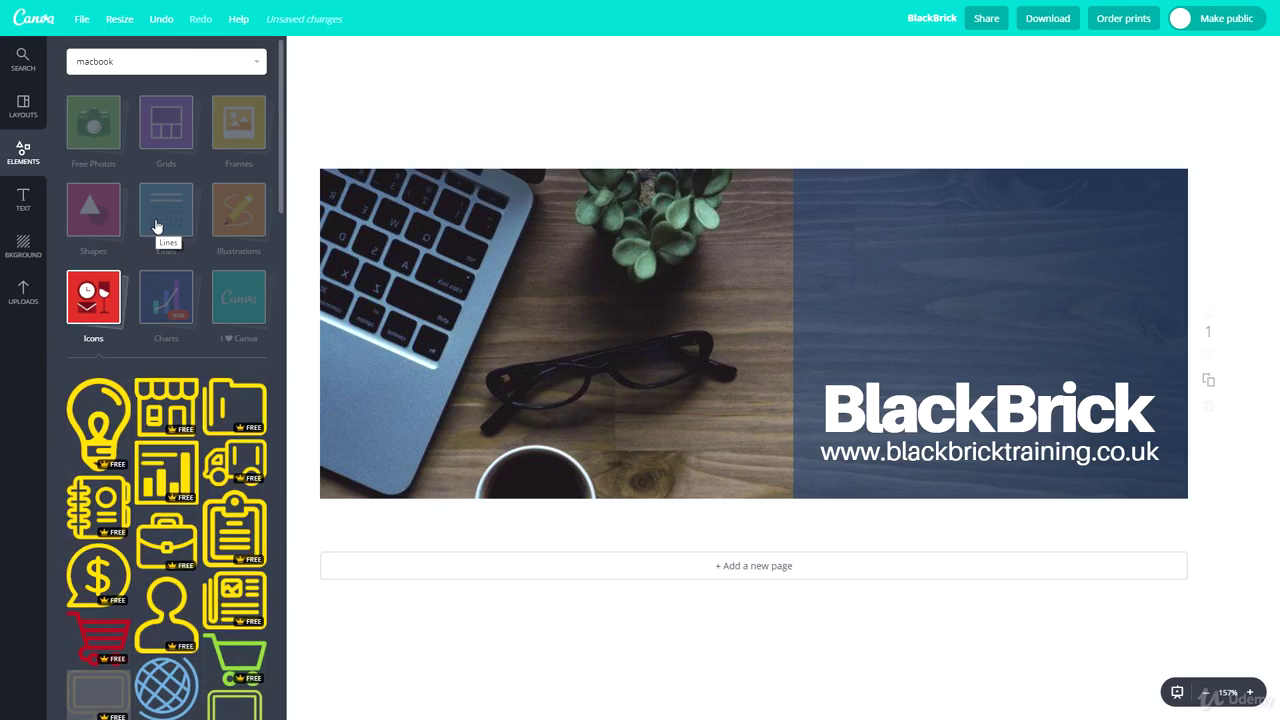
{"action": "scroll", "coordinate": [130, 220], "scroll_direction": "down", "scroll_amount": 3}
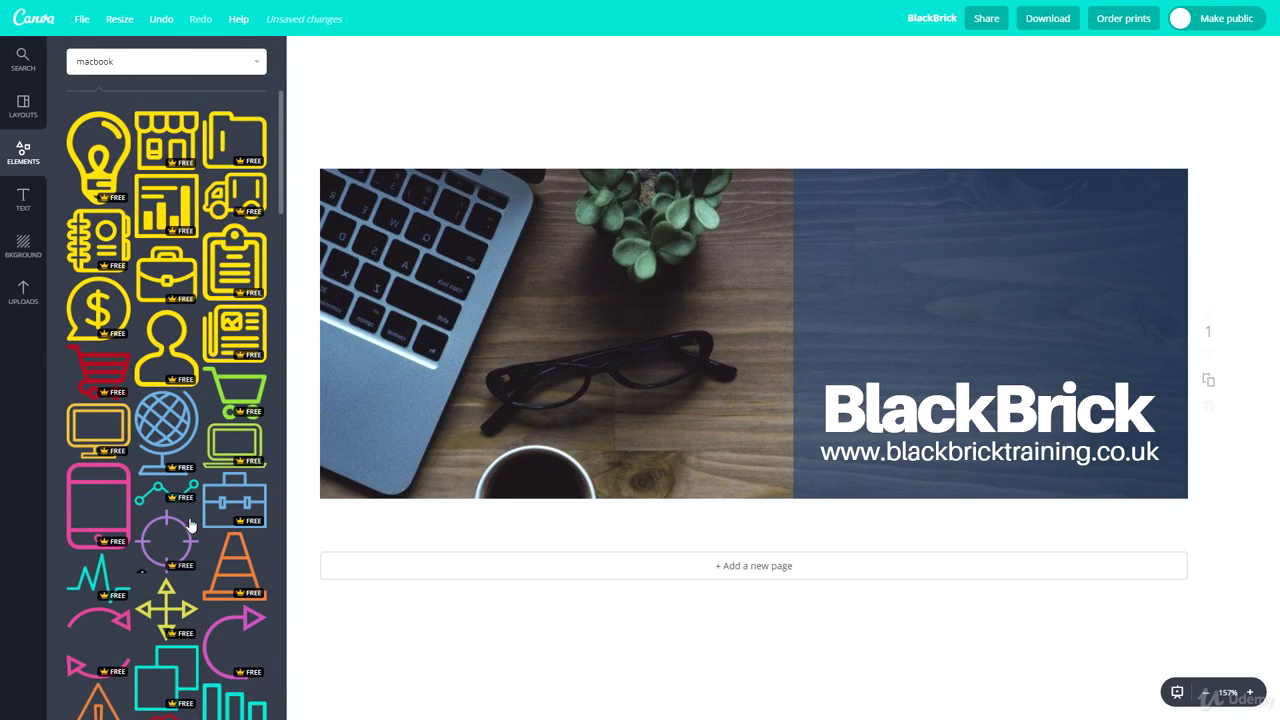
{"action": "scroll", "coordinate": [138, 470], "scroll_direction": "down", "scroll_amount": 1}
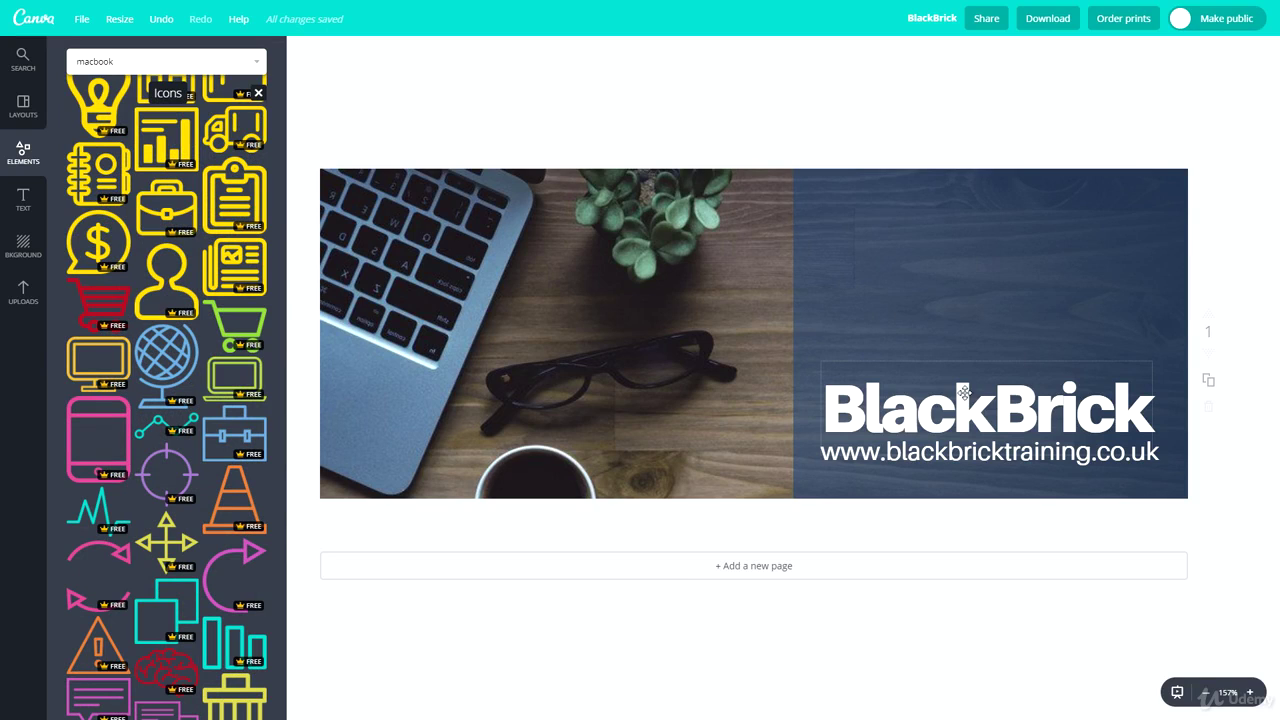
{"action": "scroll", "coordinate": [145, 358], "scroll_direction": "down", "scroll_amount": 6}
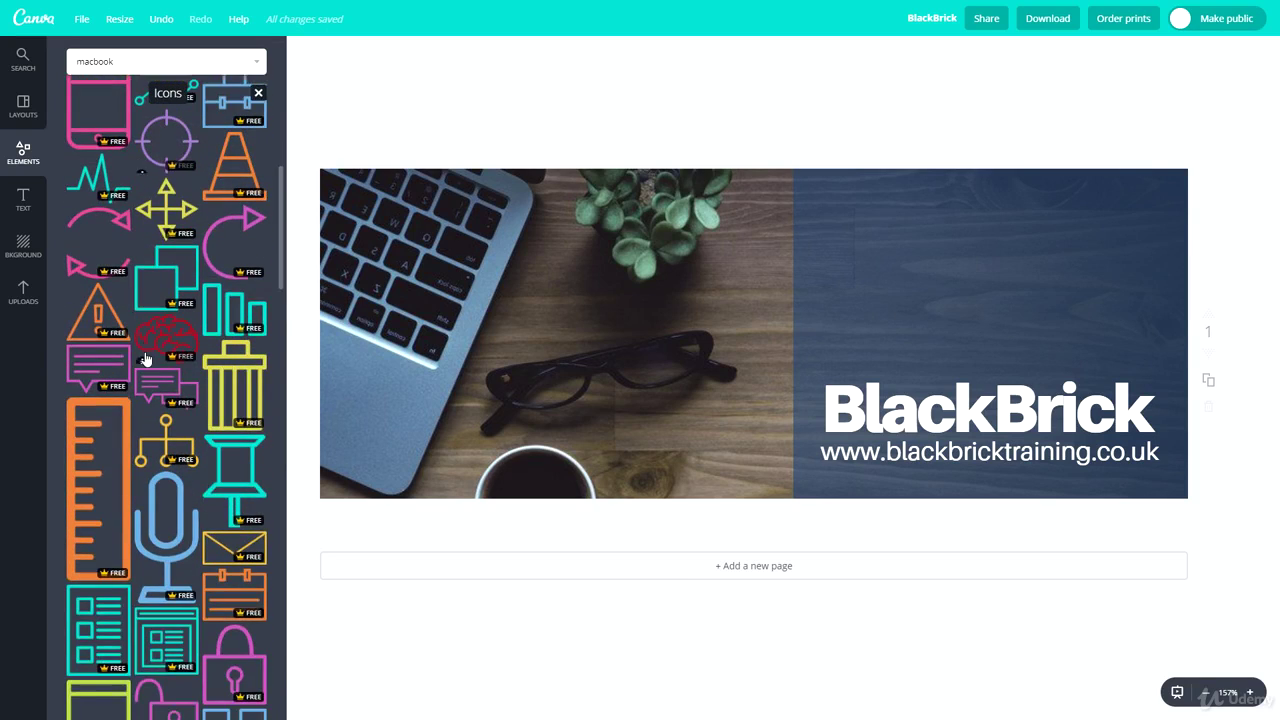
{"action": "scroll", "coordinate": [145, 358], "scroll_direction": "up", "scroll_amount": 7}
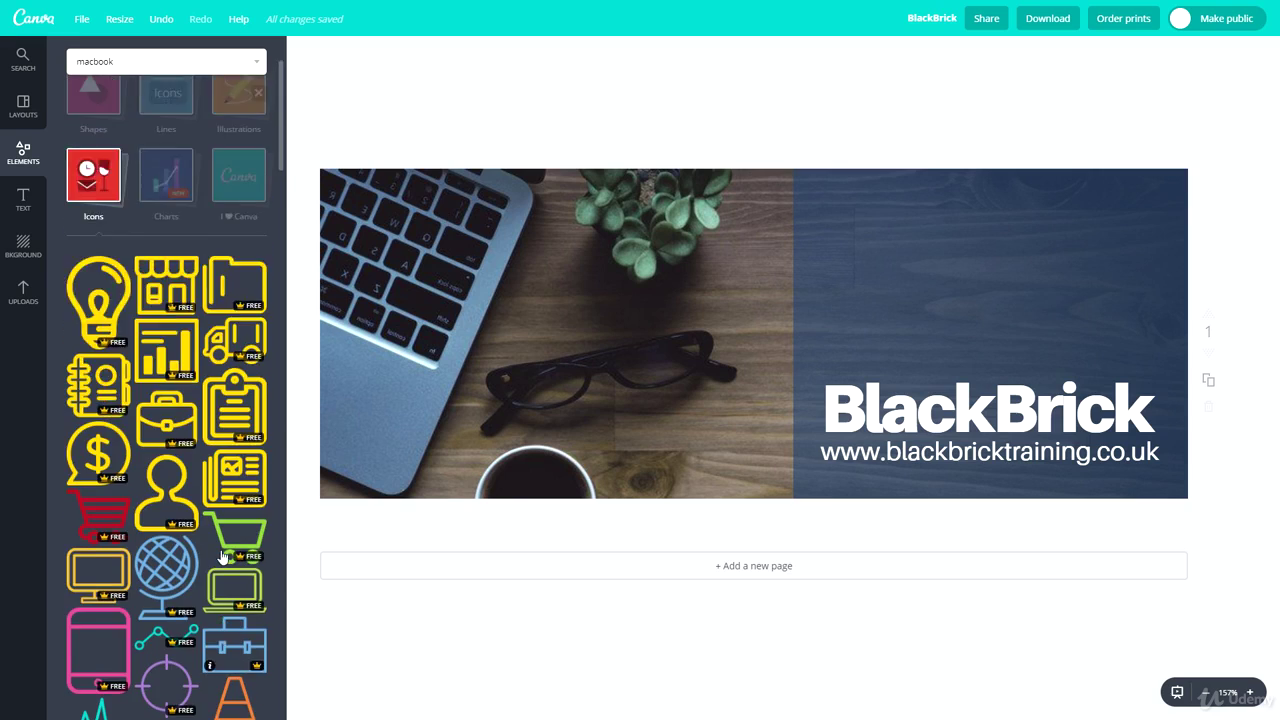
{"action": "left_click", "coordinate": [97, 399]}
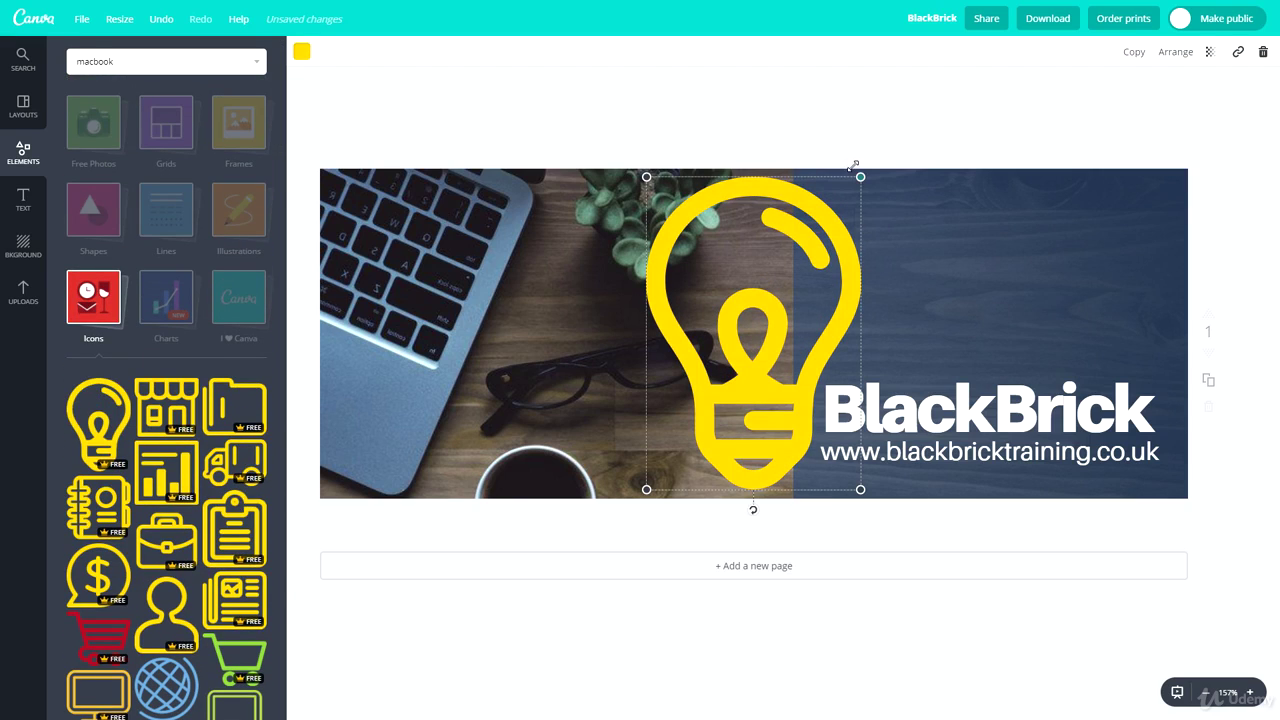
Step: Shrink the light bulb icon to fit above the BlackBrick heading on the blue panel and colour it white
{"action": "left_click_drag", "start_coordinate": [853, 166], "coordinate": [775, 302]}
{"action": "left_click_drag", "start_coordinate": [705, 394], "coordinate": [998, 273]}
{"action": "left_click", "coordinate": [301, 51]}
{"action": "left_click", "coordinate": [418, 262]}
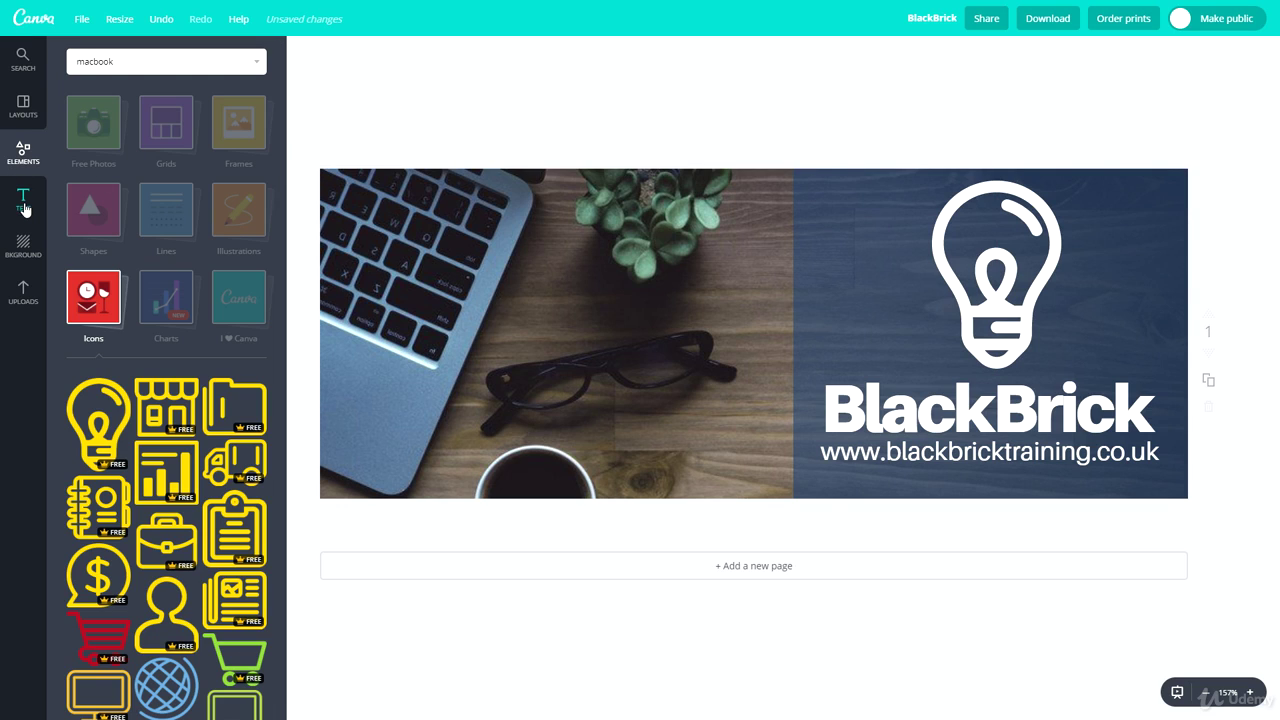
Step: Search for "twitter" and place the rounded-square Twitter icon, shrunk to a small size, in the cover's lower-left corner
{"action": "left_click", "coordinate": [19, 70]}
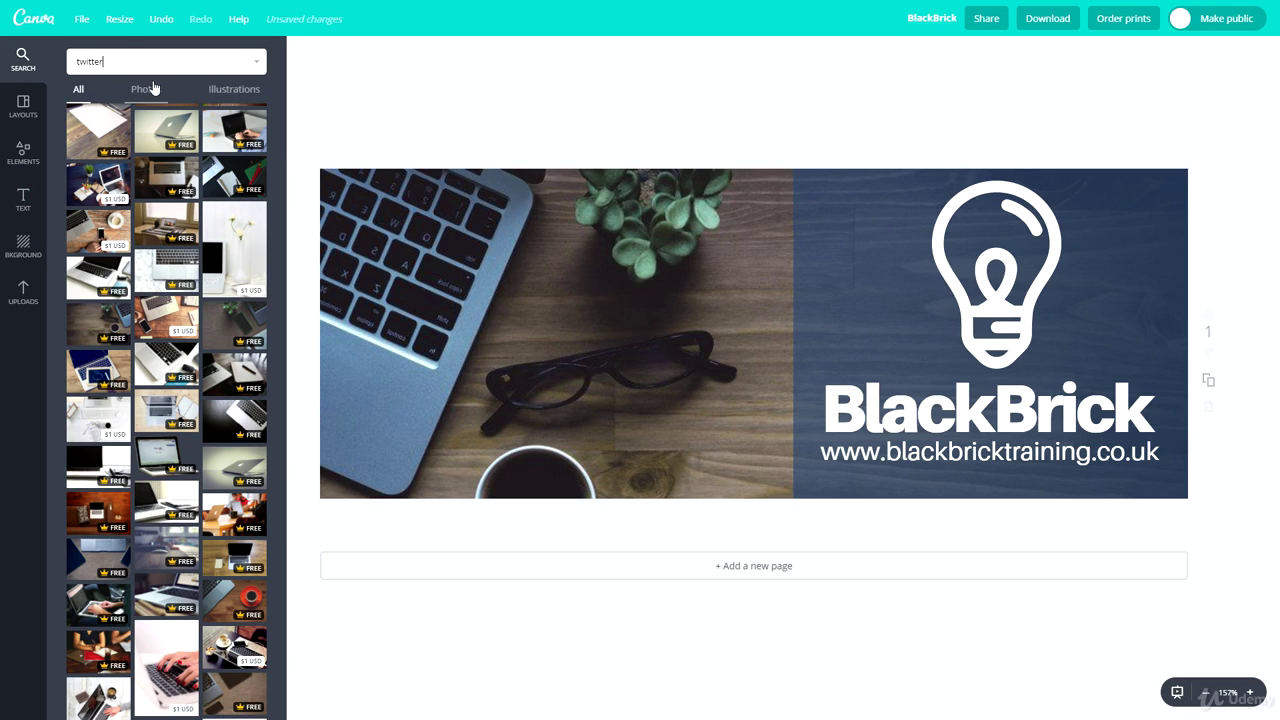
{"action": "key", "text": "Return"}
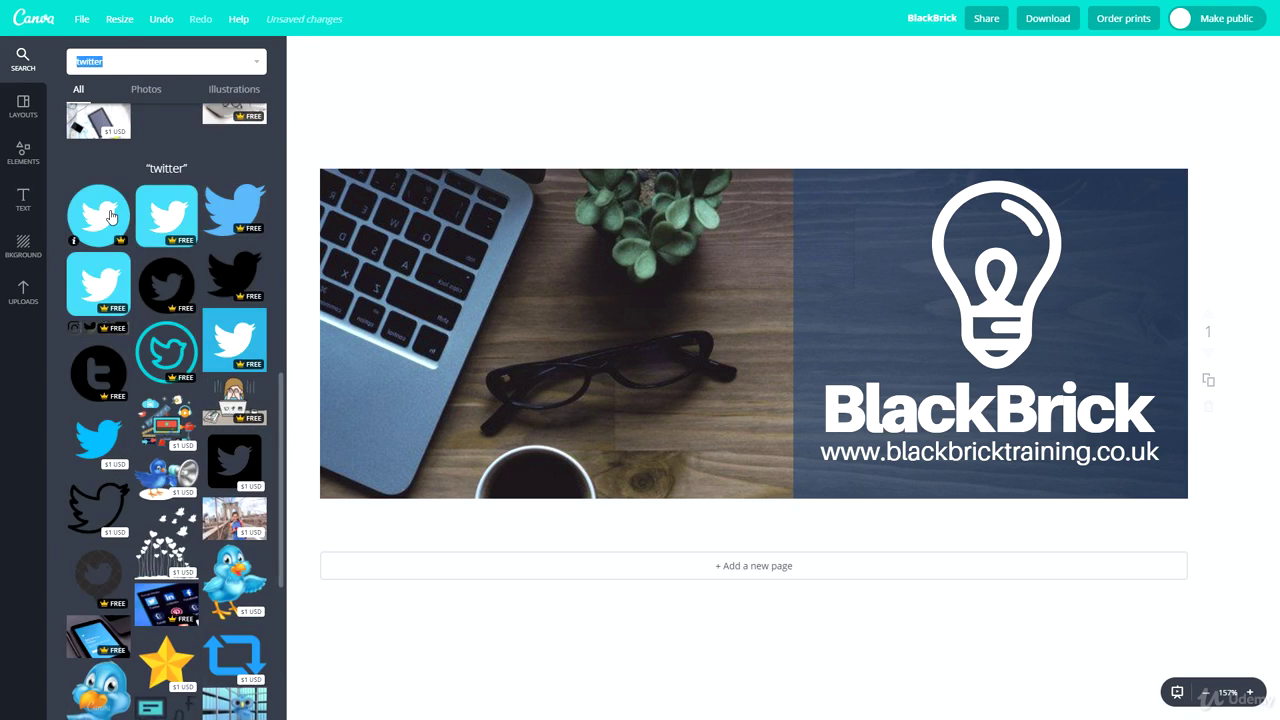
{"action": "left_click", "coordinate": [185, 215]}
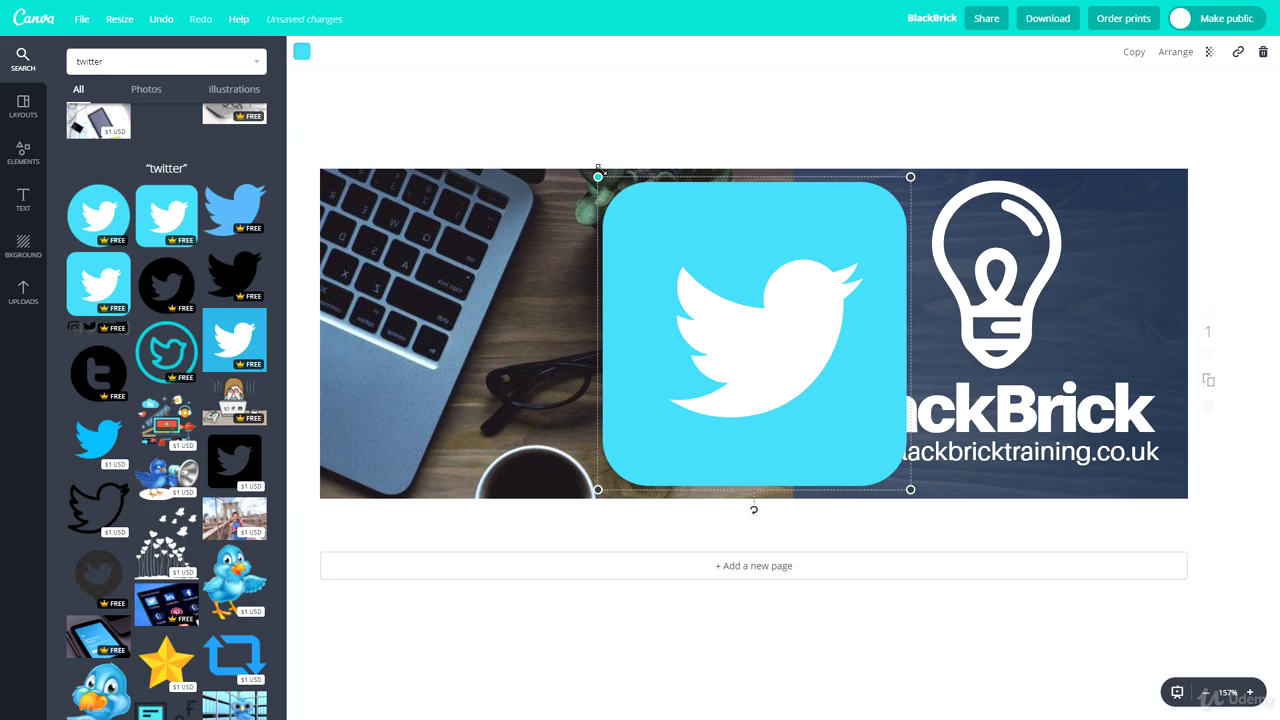
{"action": "left_click_drag", "start_coordinate": [603, 177], "coordinate": [346, 474]}
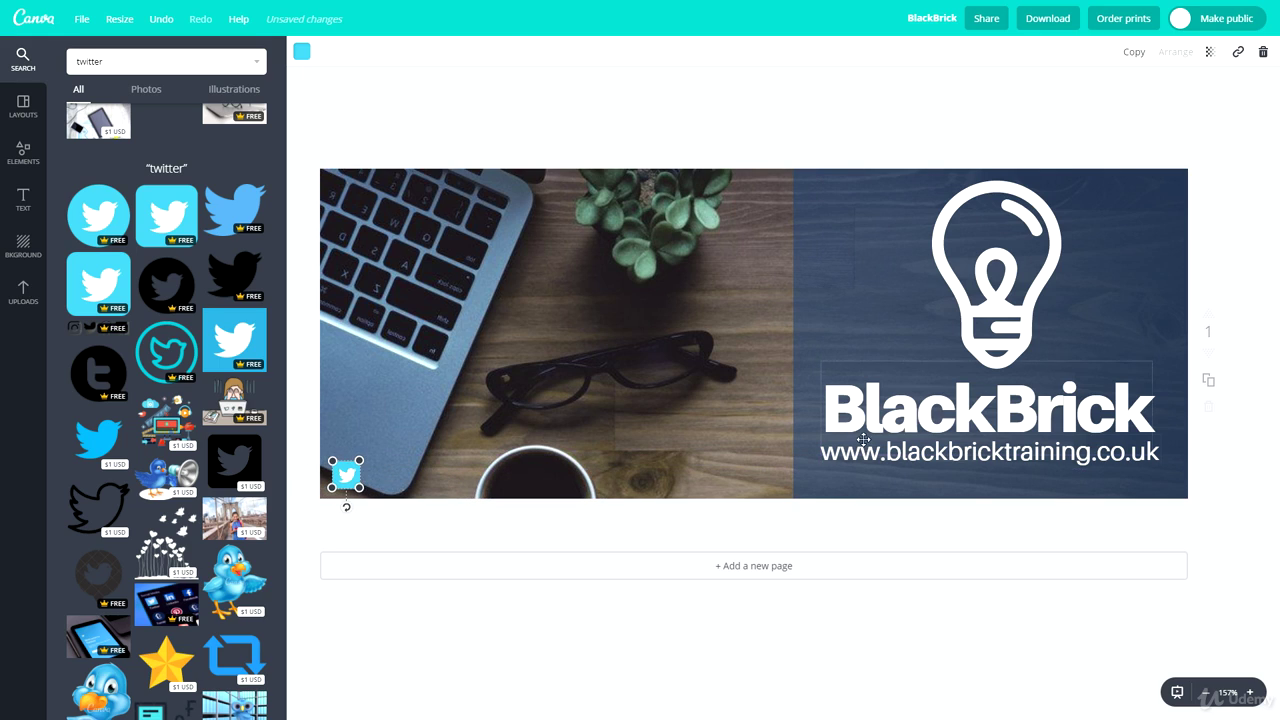
{"action": "left_click", "coordinate": [864, 442]}
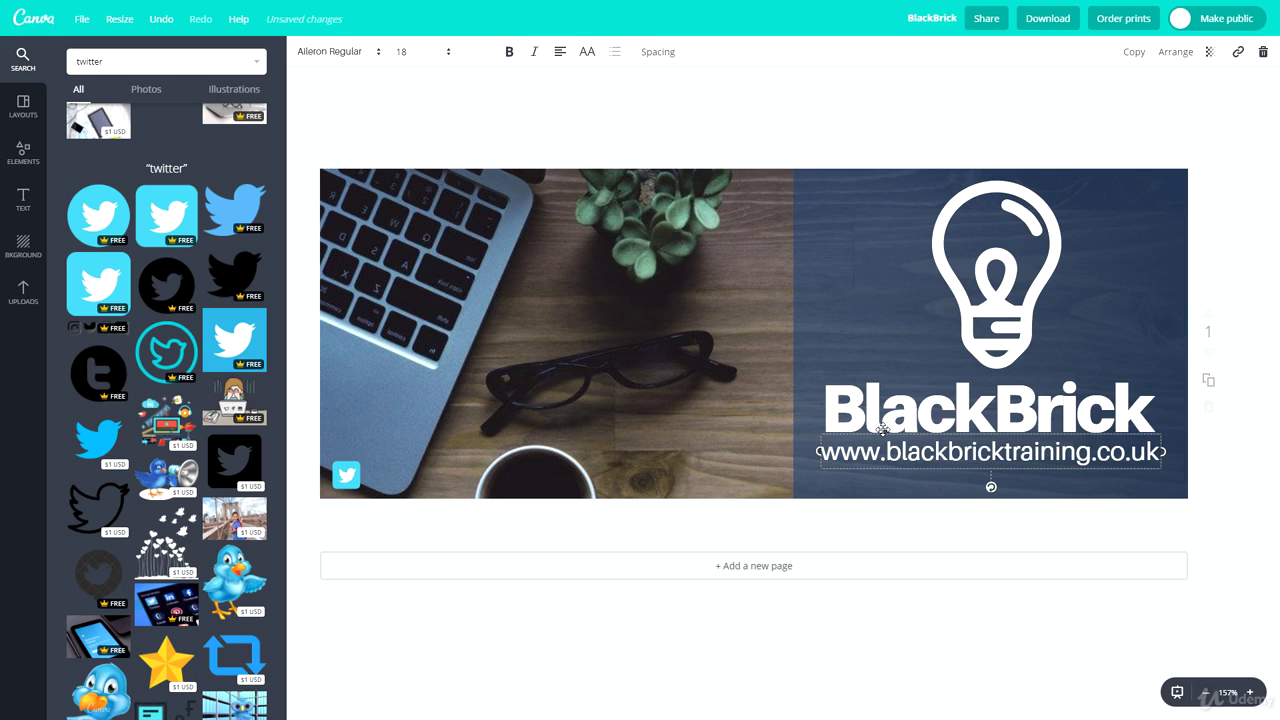
{"action": "key", "text": "ctrl+d"}
{"action": "left_click_drag", "start_coordinate": [938, 464], "coordinate": [502, 424]}
{"action": "left_click", "coordinate": [484, 452]}
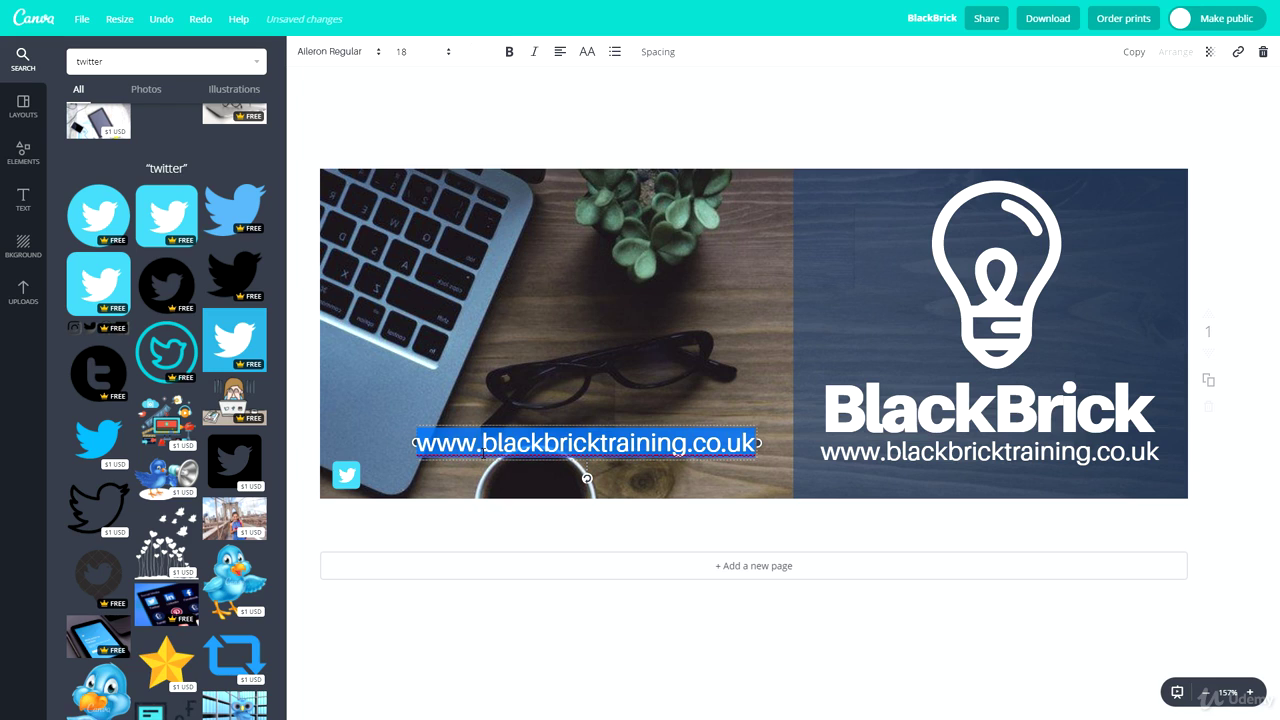
{"action": "type", "text": "@Bl"}
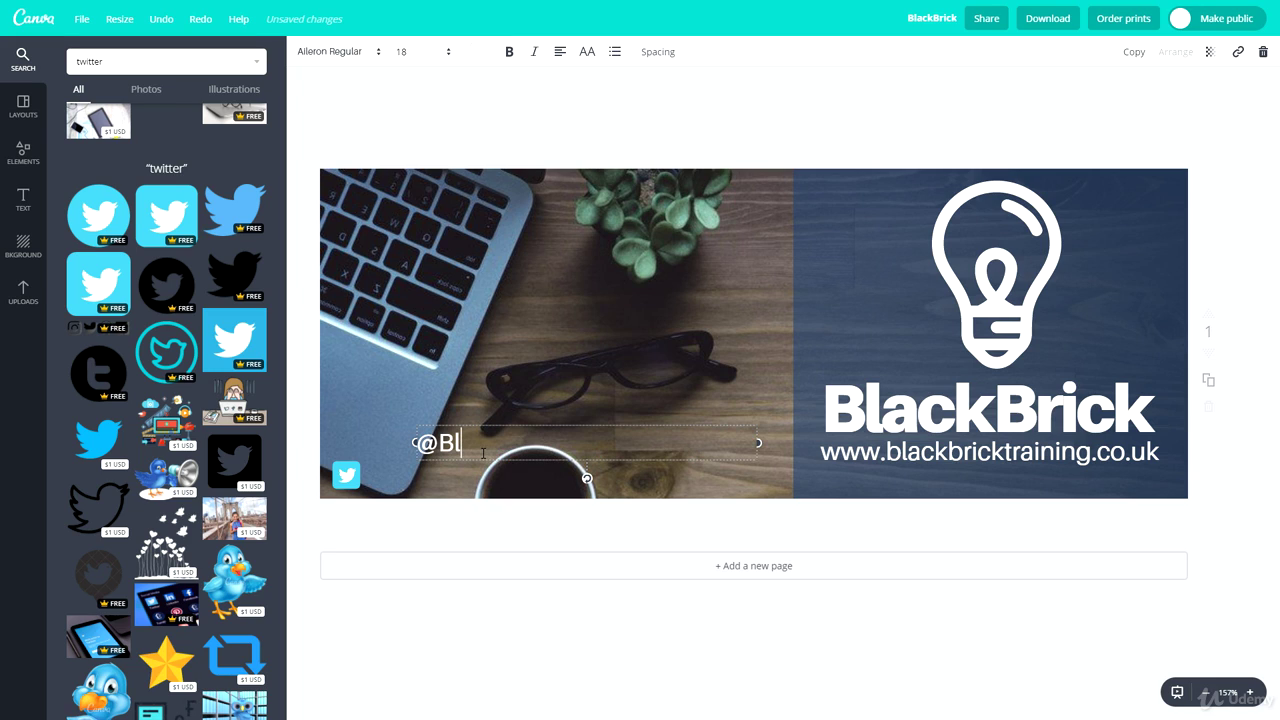
{"action": "type", "text": "ackBrickLearn"}
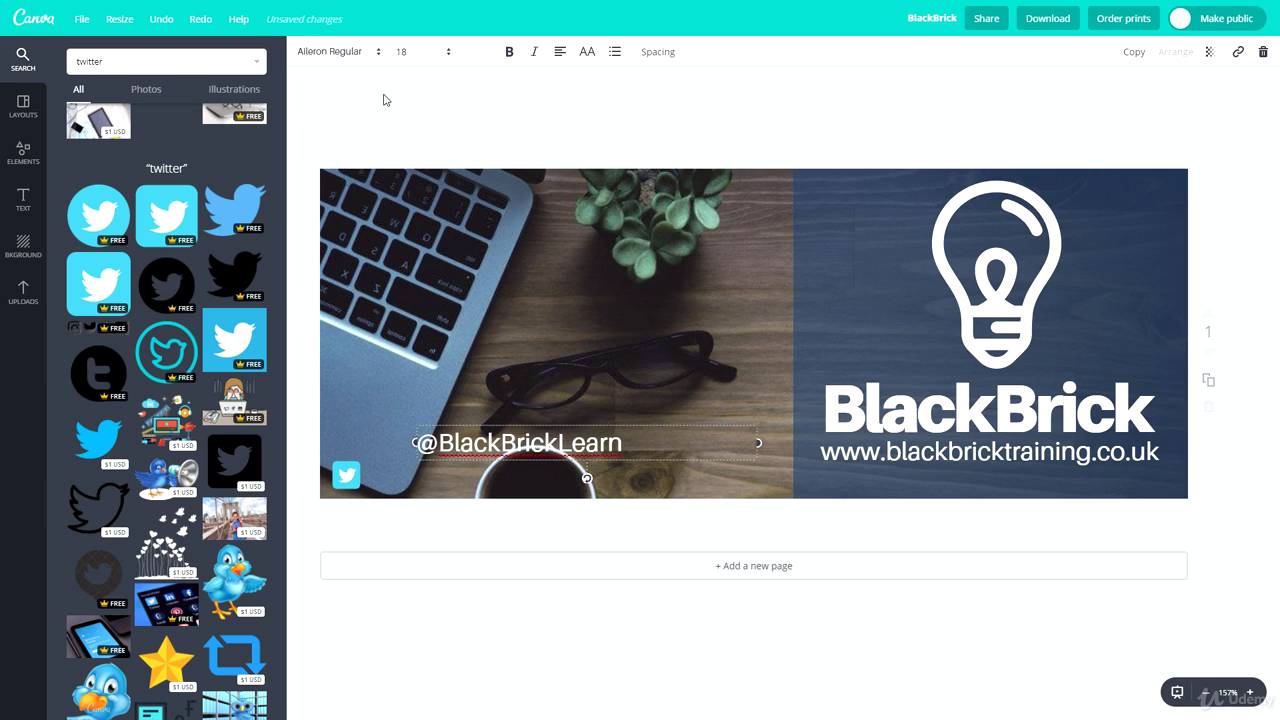
{"action": "left_click", "coordinate": [412, 54]}
{"action": "left_click", "coordinate": [419, 152]}
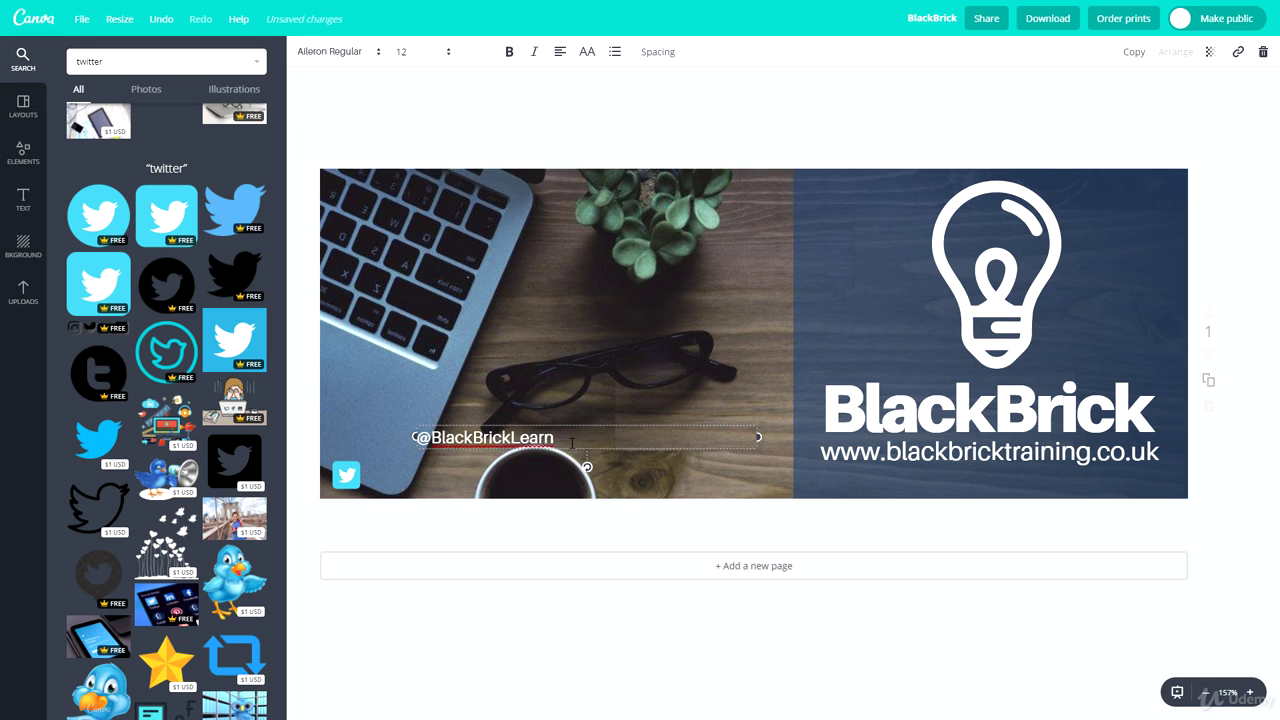
{"action": "left_click_drag", "start_coordinate": [757, 443], "coordinate": [469, 459]}
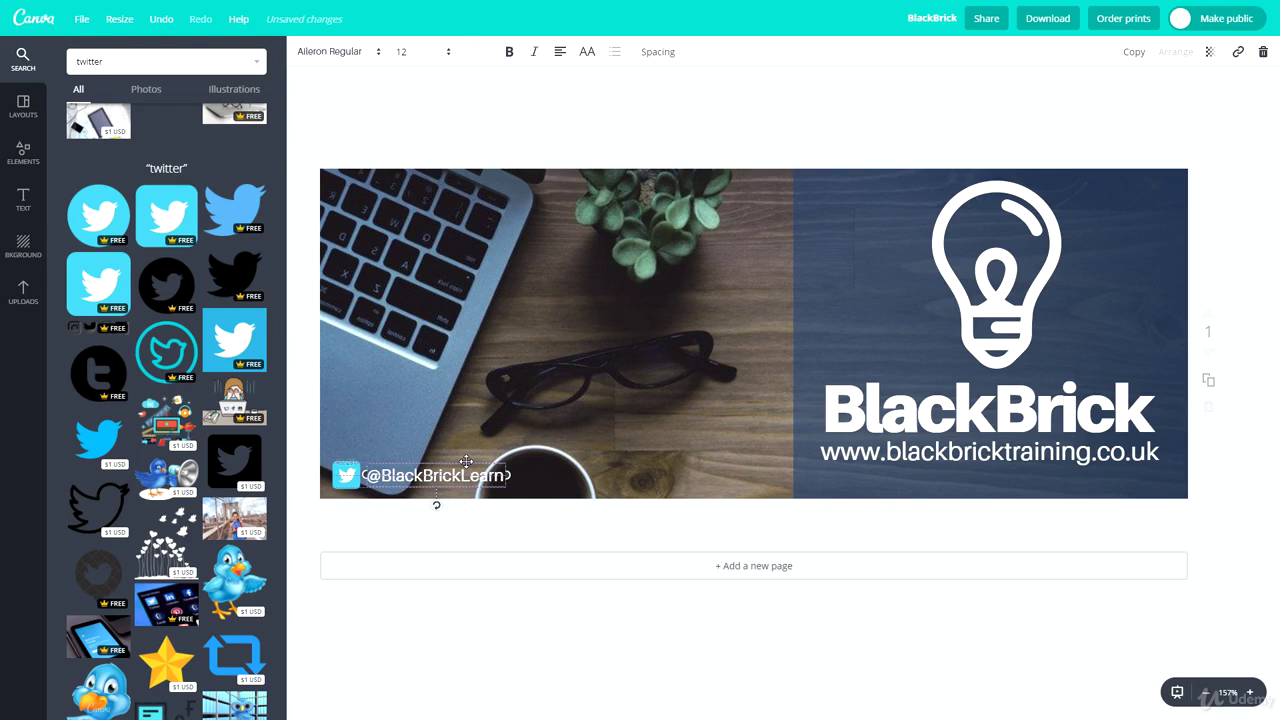
{"action": "left_click", "coordinate": [437, 512]}
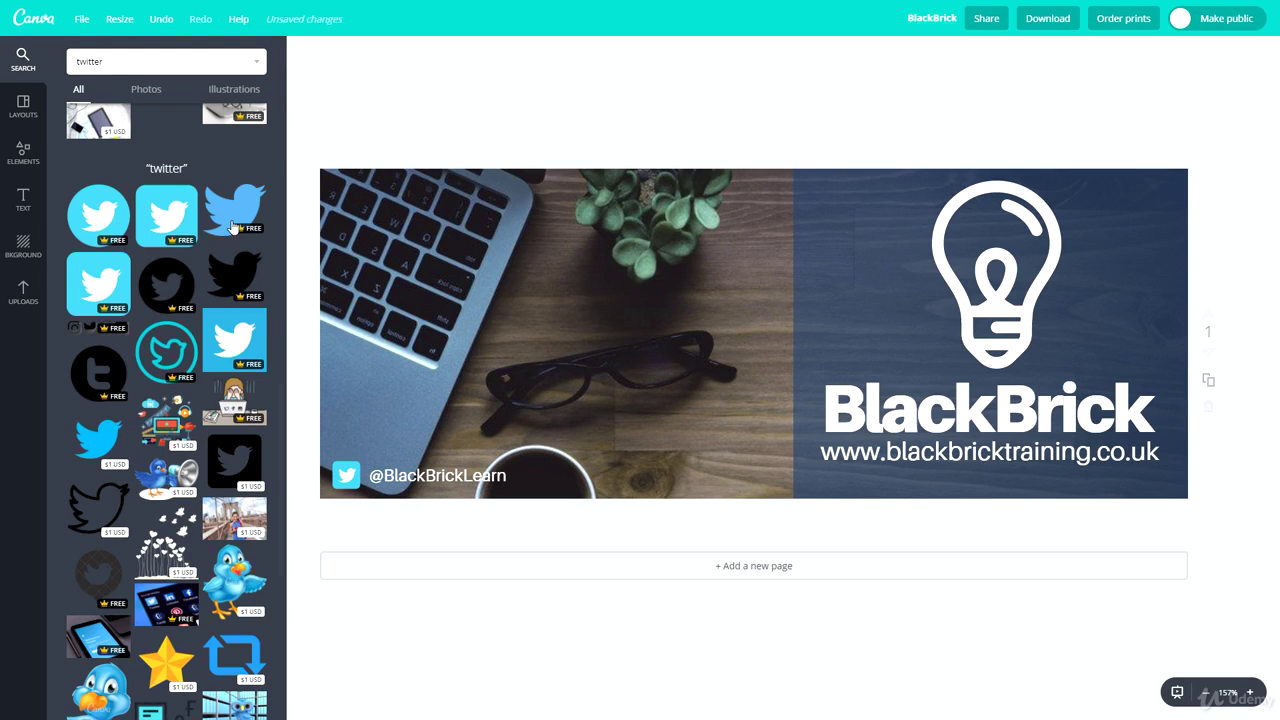
Step: Search for "instagram", add the multicoloured Instagram icon and shrink it to sit just after the Twitter handle
{"action": "left_click", "coordinate": [111, 62]}
{"action": "type", "text": "instagram"}
{"action": "key", "text": "Return"}
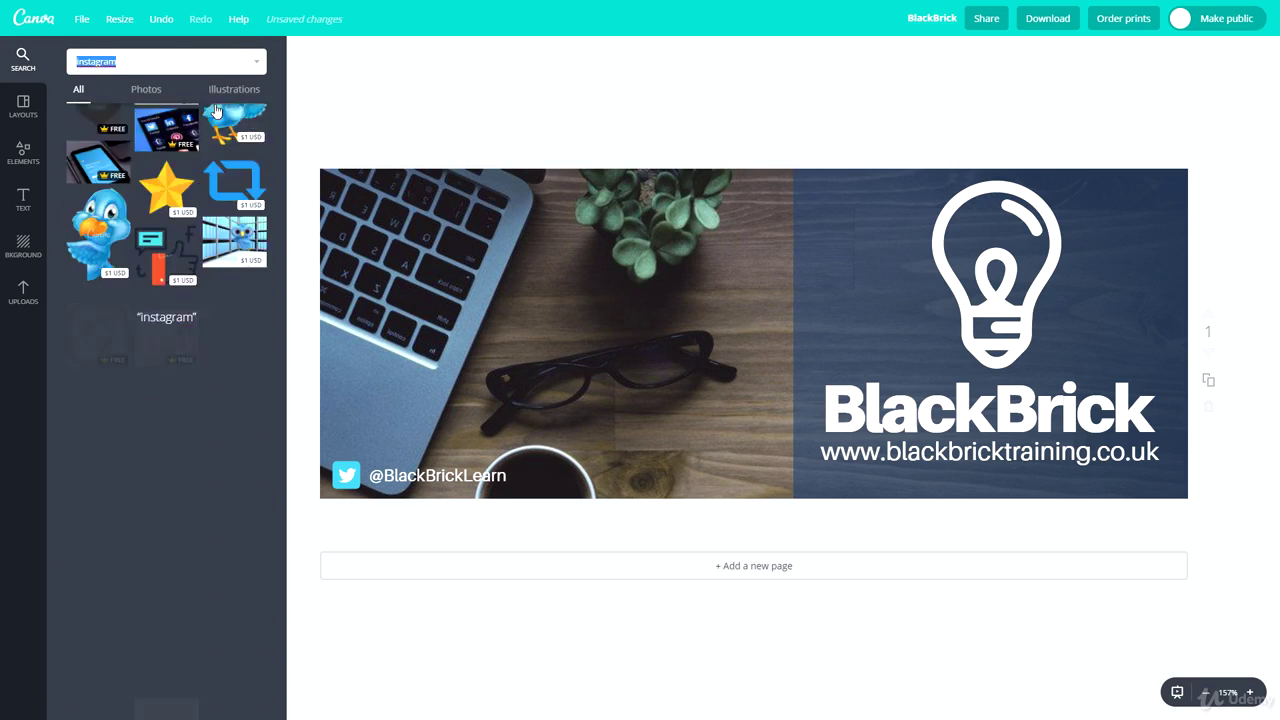
{"action": "left_click", "coordinate": [166, 215]}
{"action": "left_click_drag", "start_coordinate": [908, 172], "coordinate": [530, 475]}
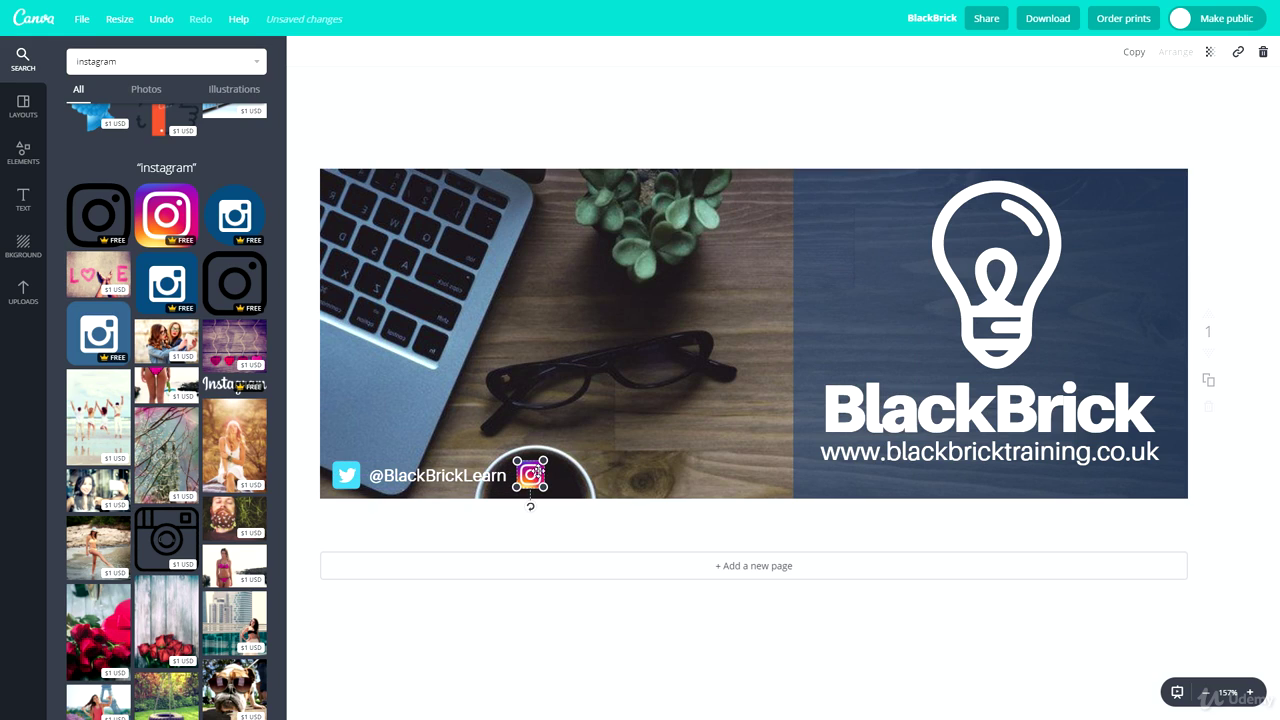
{"action": "left_click", "coordinate": [441, 460]}
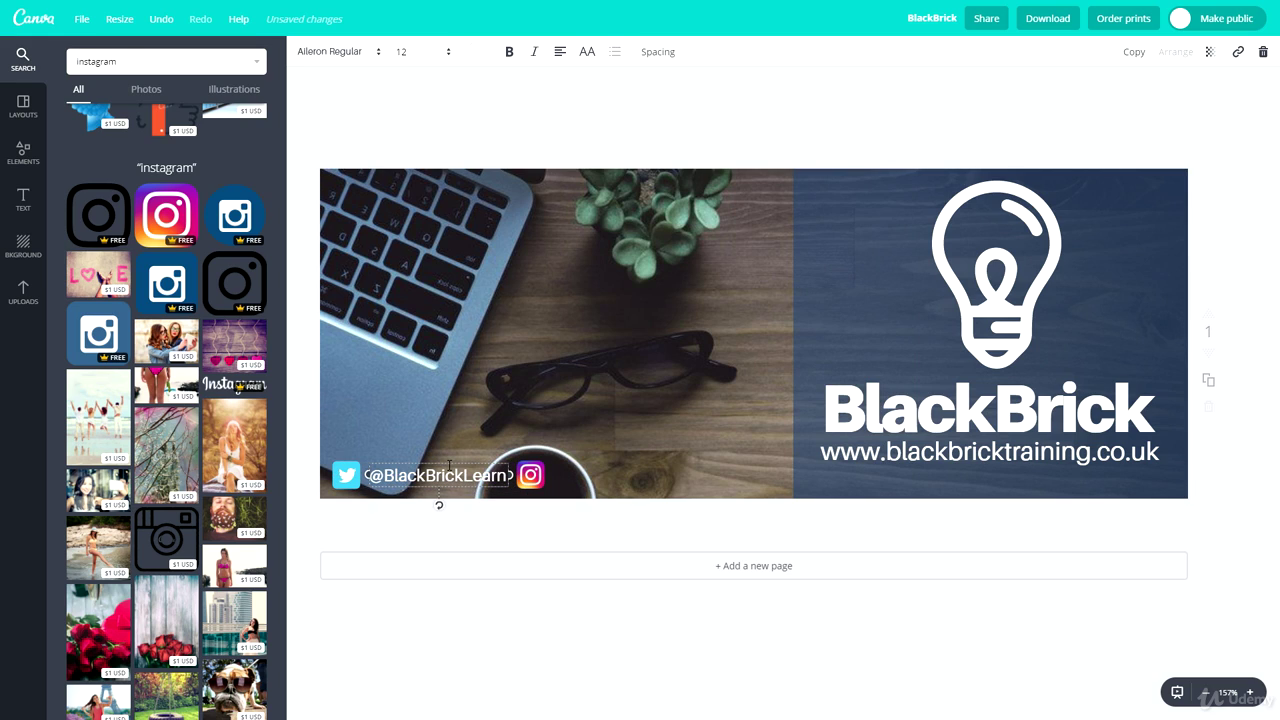
{"action": "left_click_drag", "start_coordinate": [449, 465], "coordinate": [631, 467]}
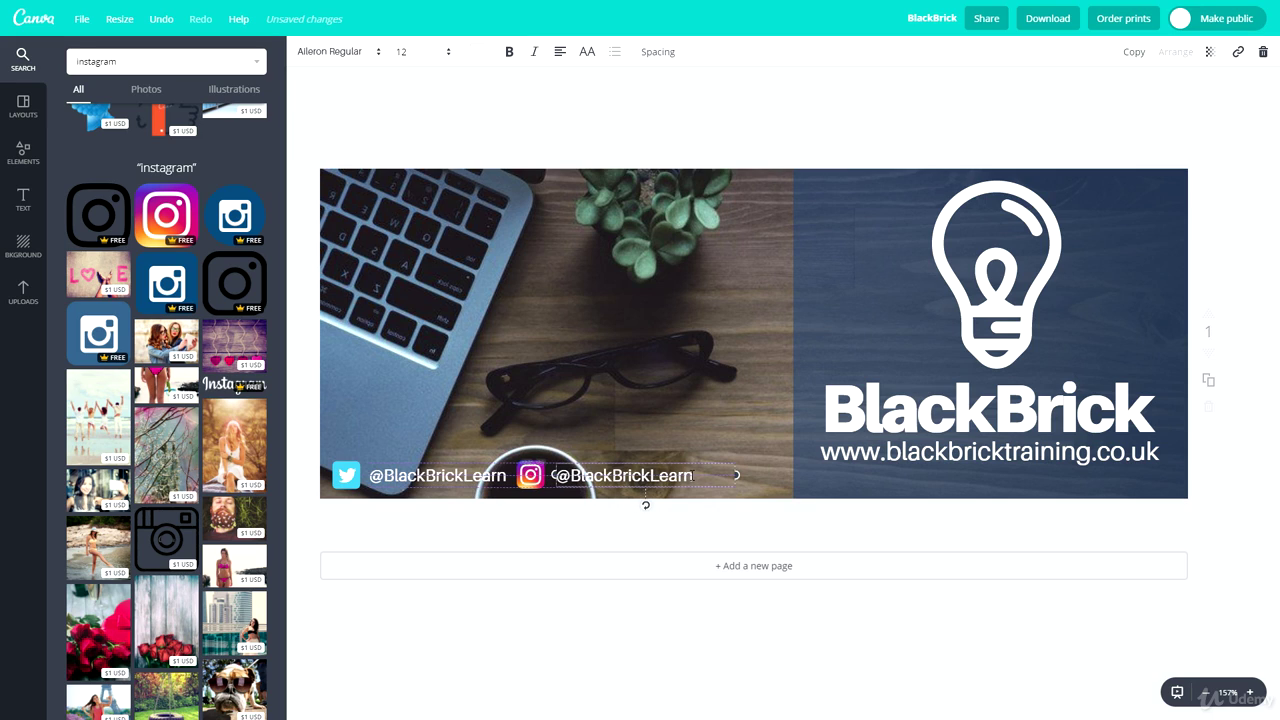
{"action": "left_click_drag", "start_coordinate": [693, 475], "coordinate": [690, 475]}
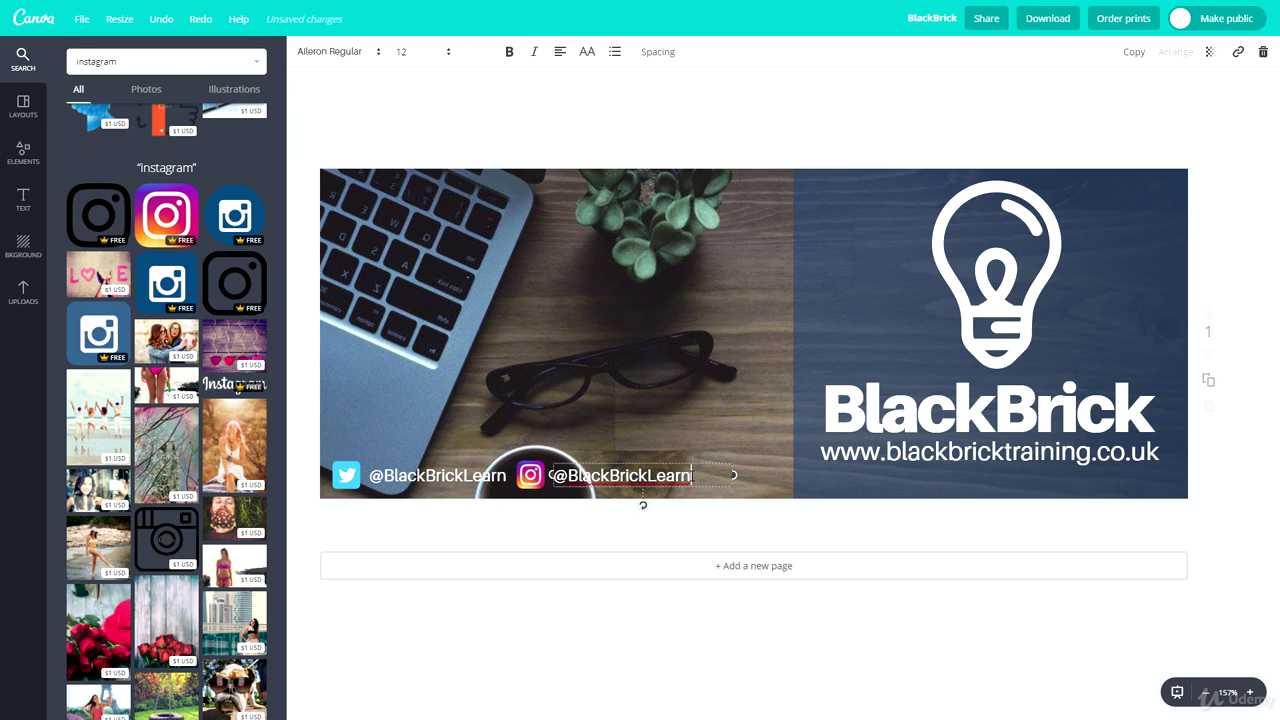
{"action": "left_click_drag", "start_coordinate": [647, 475], "coordinate": [731, 475]}
{"action": "type", "text": "Training"}
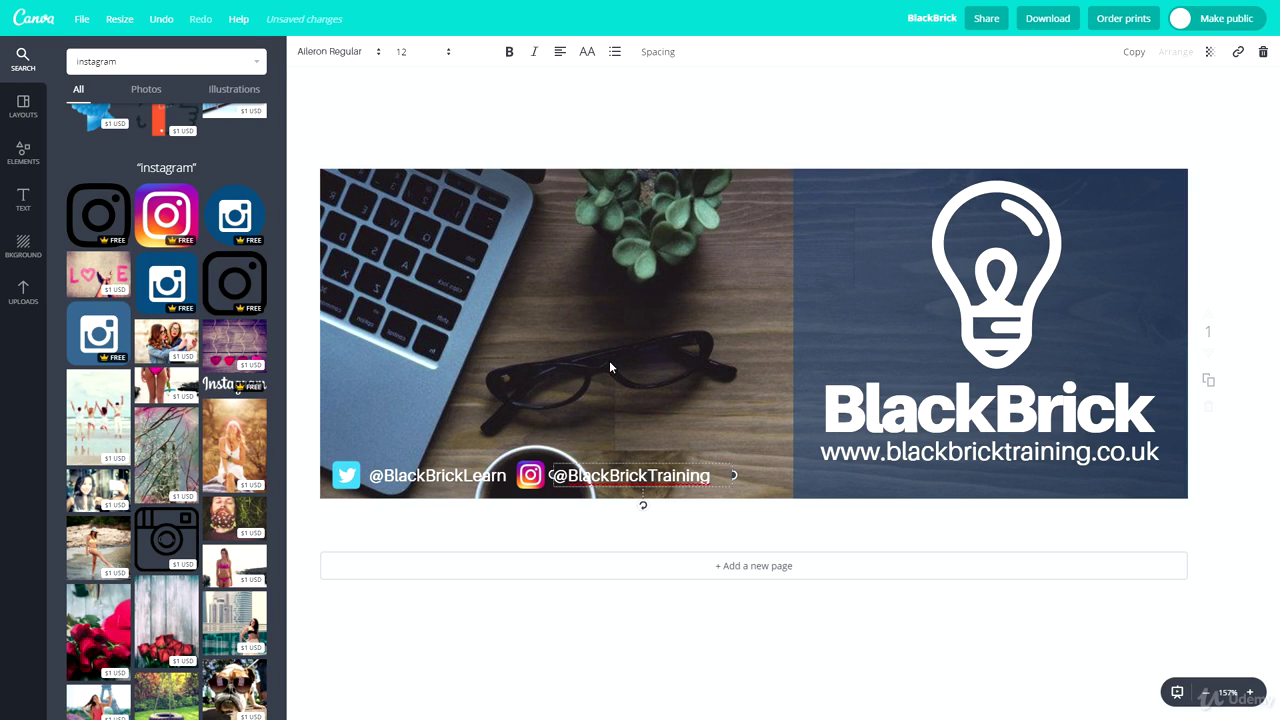
{"action": "key", "text": "Escape"}
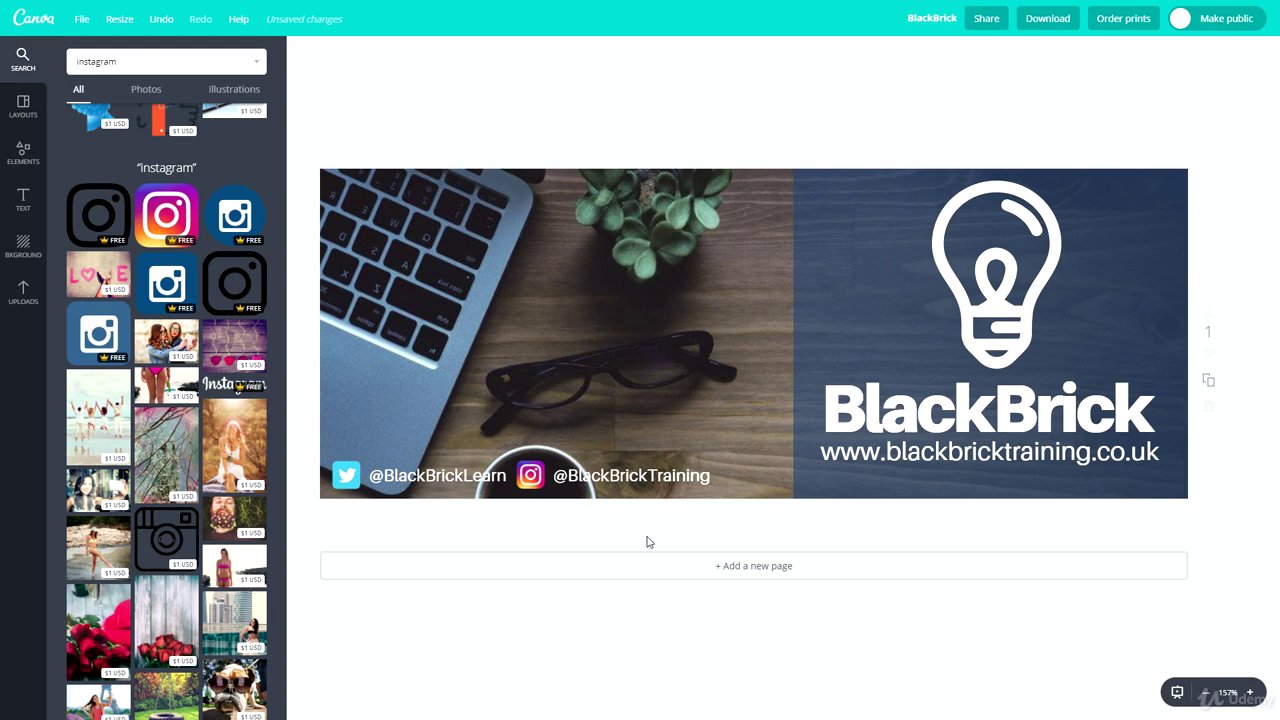
Step: Search for "snapchat", add the yellow rounded-square ghost icon and shrink it to sit just after the Instagram handle
{"action": "double_click", "coordinate": [140, 62]}
{"action": "type", "text": "snap"}
{"action": "key", "text": "Return"}
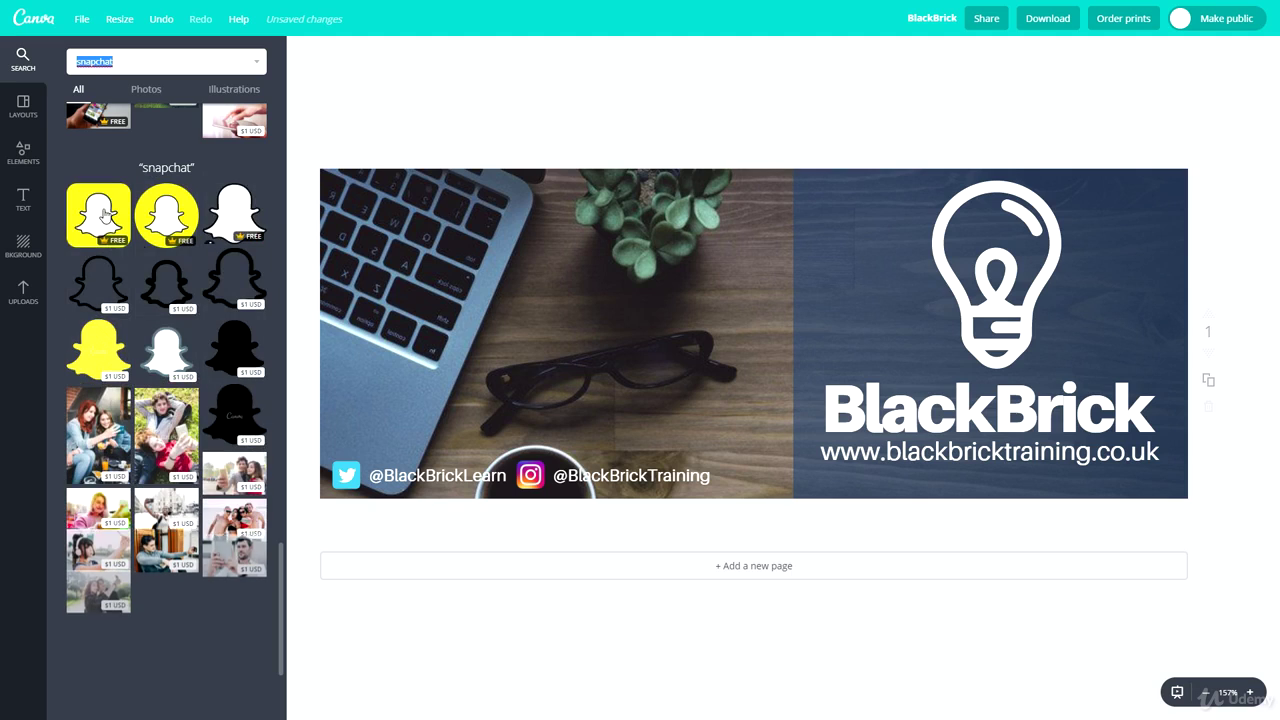
{"action": "left_click", "coordinate": [98, 215]}
{"action": "left_click", "coordinate": [846, 248]}
{"action": "left_click_drag", "start_coordinate": [780, 326], "coordinate": [836, 383]}
{"action": "left_click_drag", "start_coordinate": [907, 293], "coordinate": [731, 480]}
{"action": "left_click", "coordinate": [402, 464]}
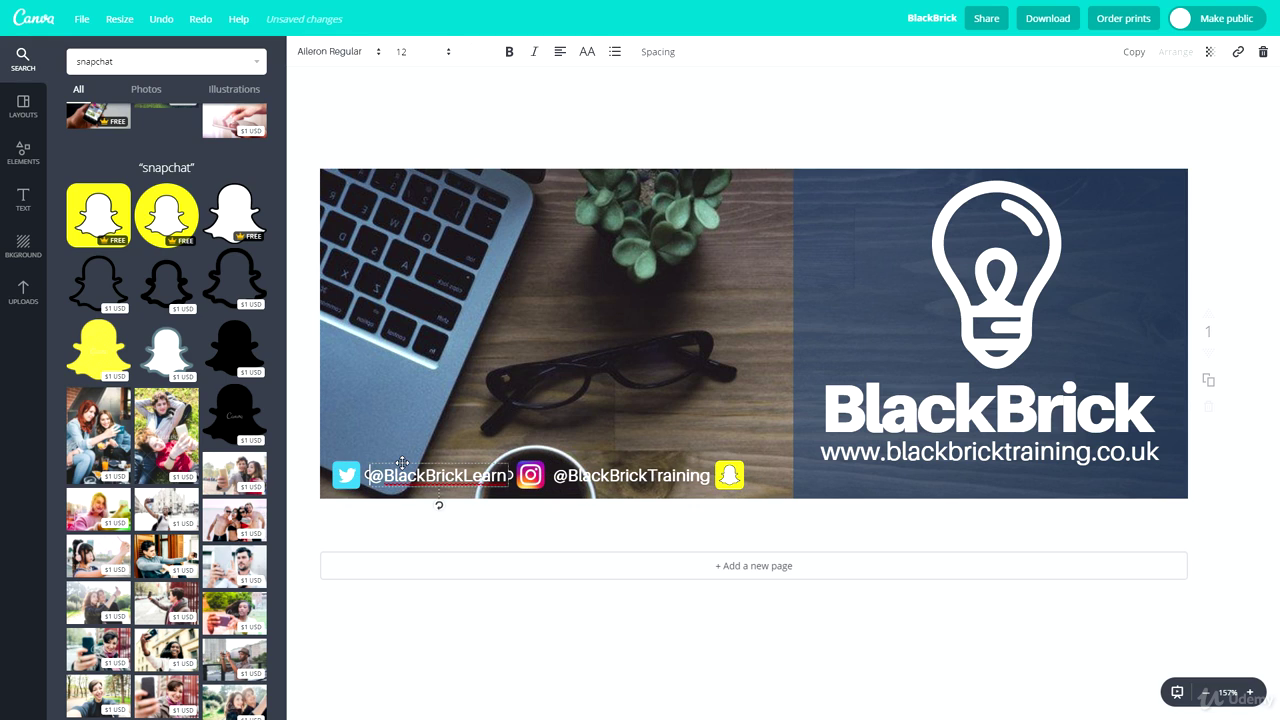
{"action": "key", "text": "ctrl+d"}
{"action": "left_click_drag", "start_coordinate": [414, 486], "coordinate": [807, 457]}
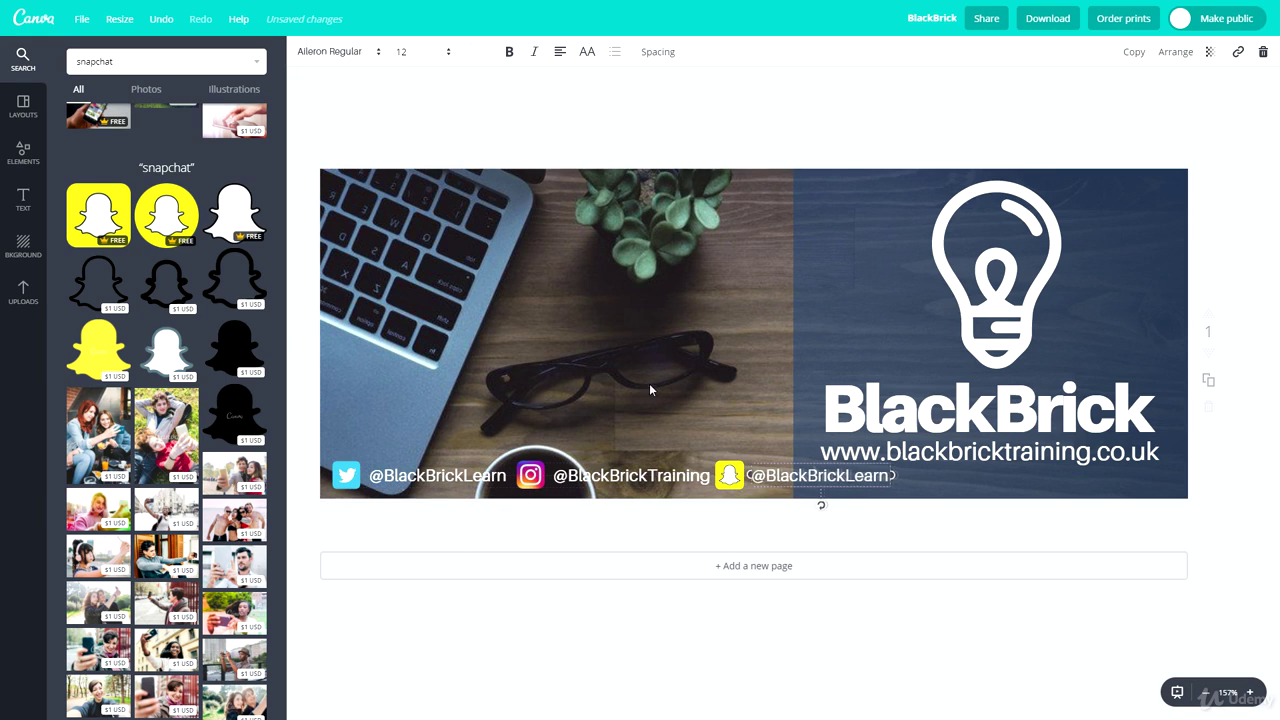
{"action": "left_click", "coordinate": [776, 512]}
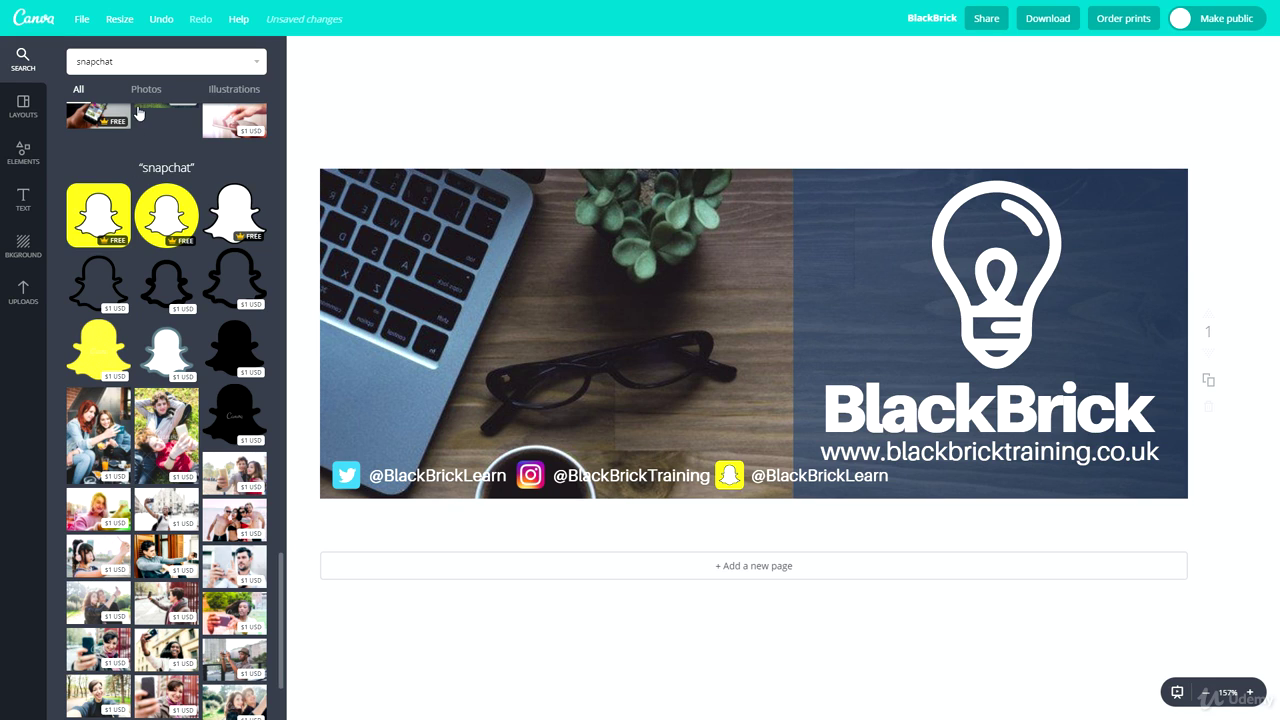
Step: Search for "youtube", add the red rounded-square YouTube icon and shrink it to icon size after the Snapchat handle
{"action": "left_click", "coordinate": [126, 60]}
{"action": "key", "text": "ctrl+a"}
{"action": "key", "text": "BackSpace"}
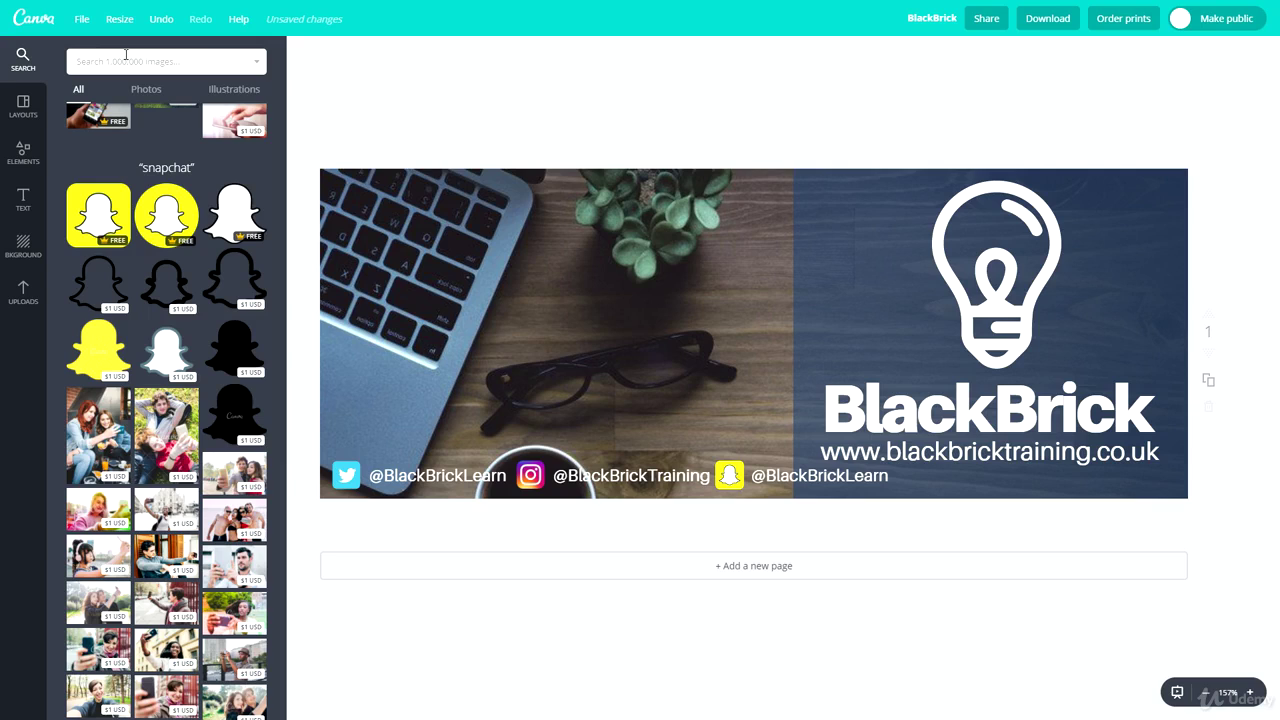
{"action": "type", "text": "youtube"}
{"action": "key", "text": "Return"}
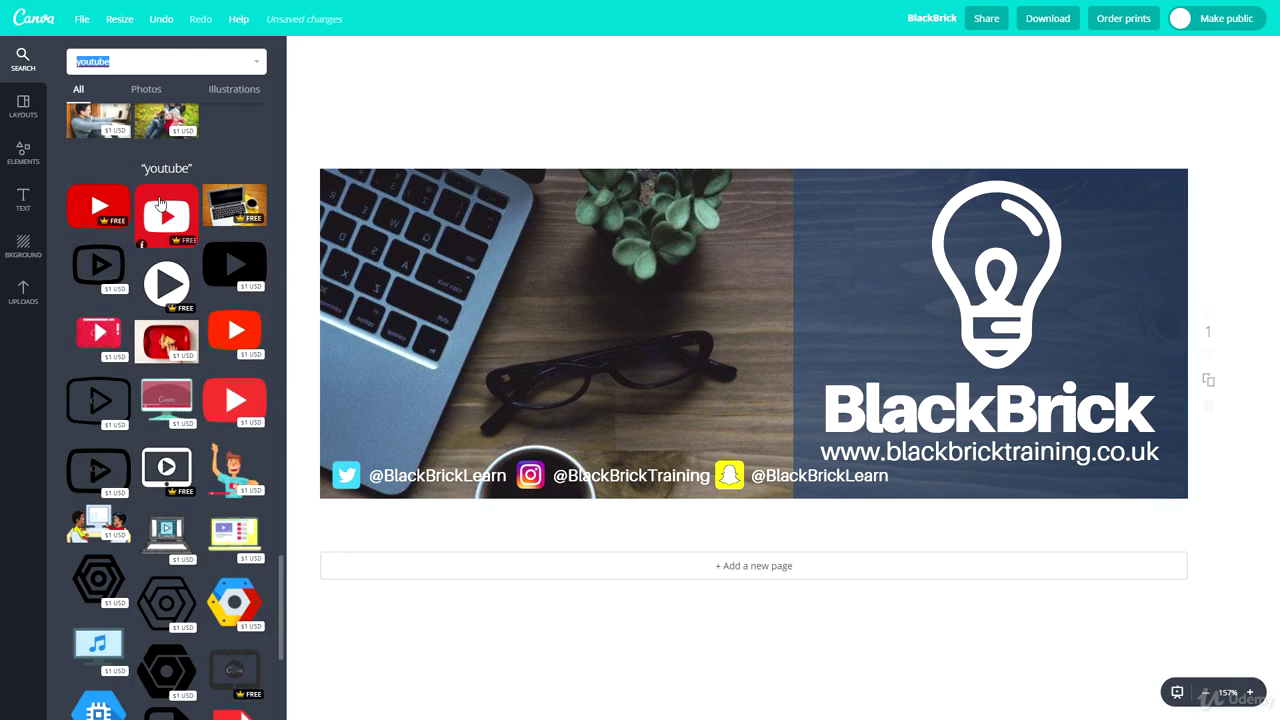
{"action": "left_click", "coordinate": [166, 216]}
{"action": "left_click_drag", "start_coordinate": [842, 404], "coordinate": [1049, 366]}
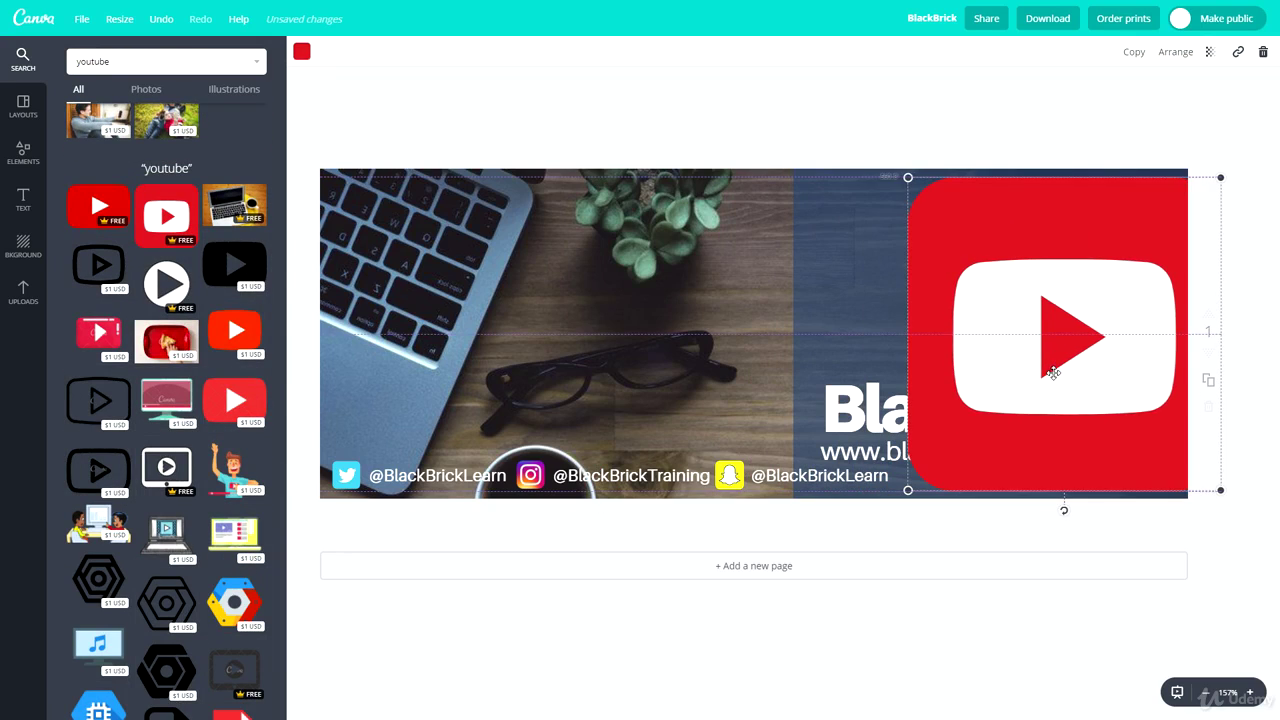
{"action": "left_click_drag", "start_coordinate": [1210, 191], "coordinate": [939, 475]}
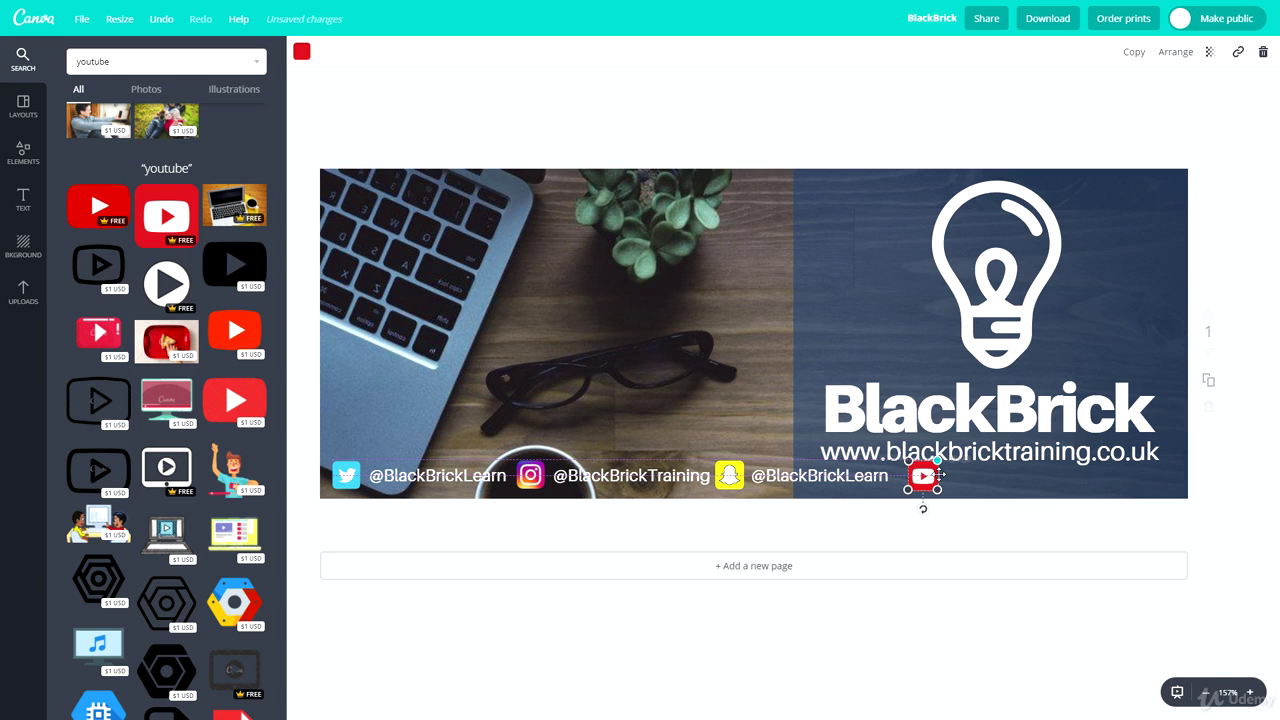
{"action": "left_click_drag", "start_coordinate": [940, 475], "coordinate": [927, 476]}
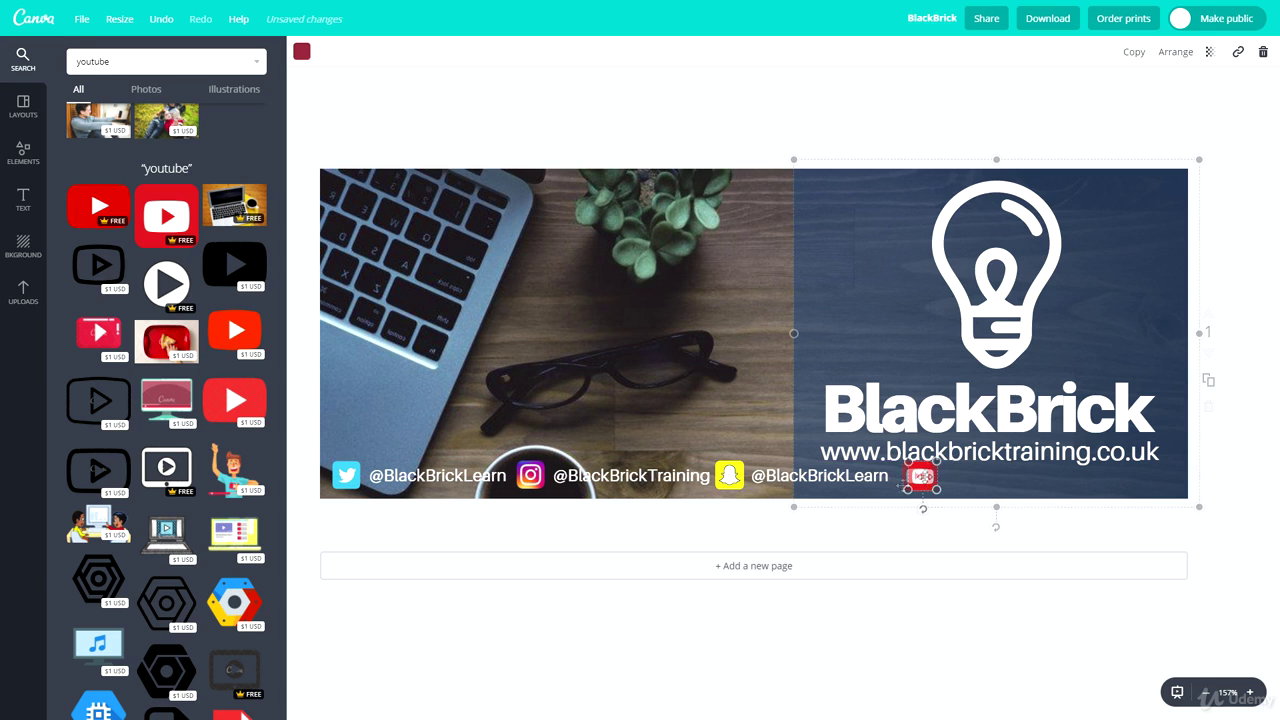
Step: Move the BlackBrick heading and web address up slightly, and nudge the YouTube icon closer to the Snapchat handle
{"action": "left_click", "coordinate": [945, 418]}
{"action": "left_click_drag", "start_coordinate": [945, 415], "coordinate": [949, 405]}
{"action": "left_click_drag", "start_coordinate": [982, 451], "coordinate": [982, 442]}
{"action": "left_click_drag", "start_coordinate": [906, 478], "coordinate": [901, 478]}
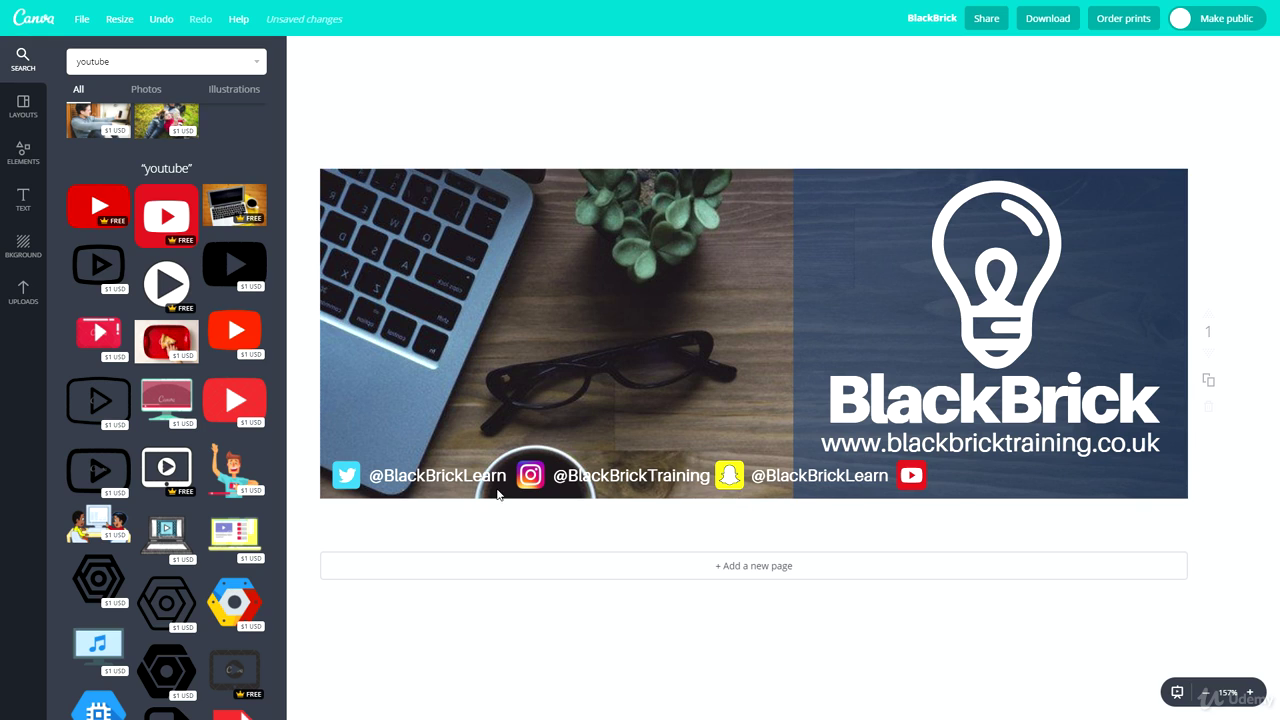
Step: Duplicate the Instagram handle beside the YouTube icon and change the copy to "/BlackBrick"
{"action": "left_click", "coordinate": [655, 482]}
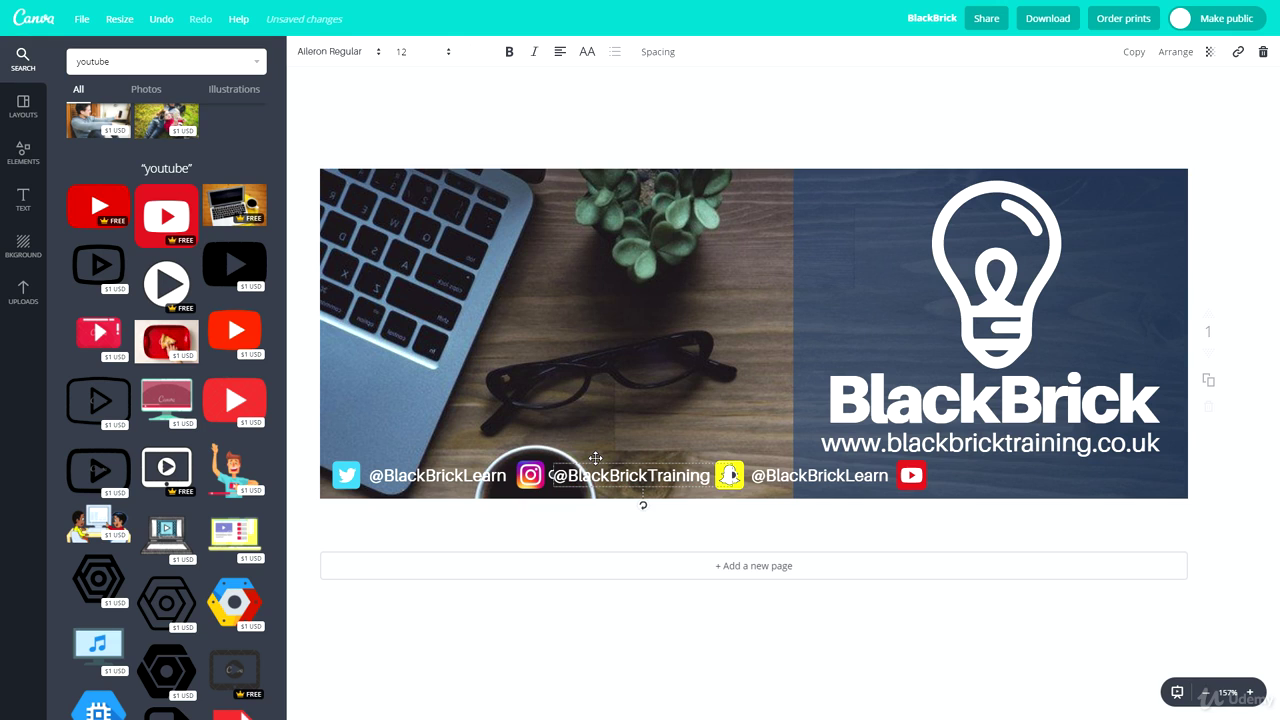
{"action": "left_click_drag", "start_coordinate": [595, 458], "coordinate": [955, 459]}
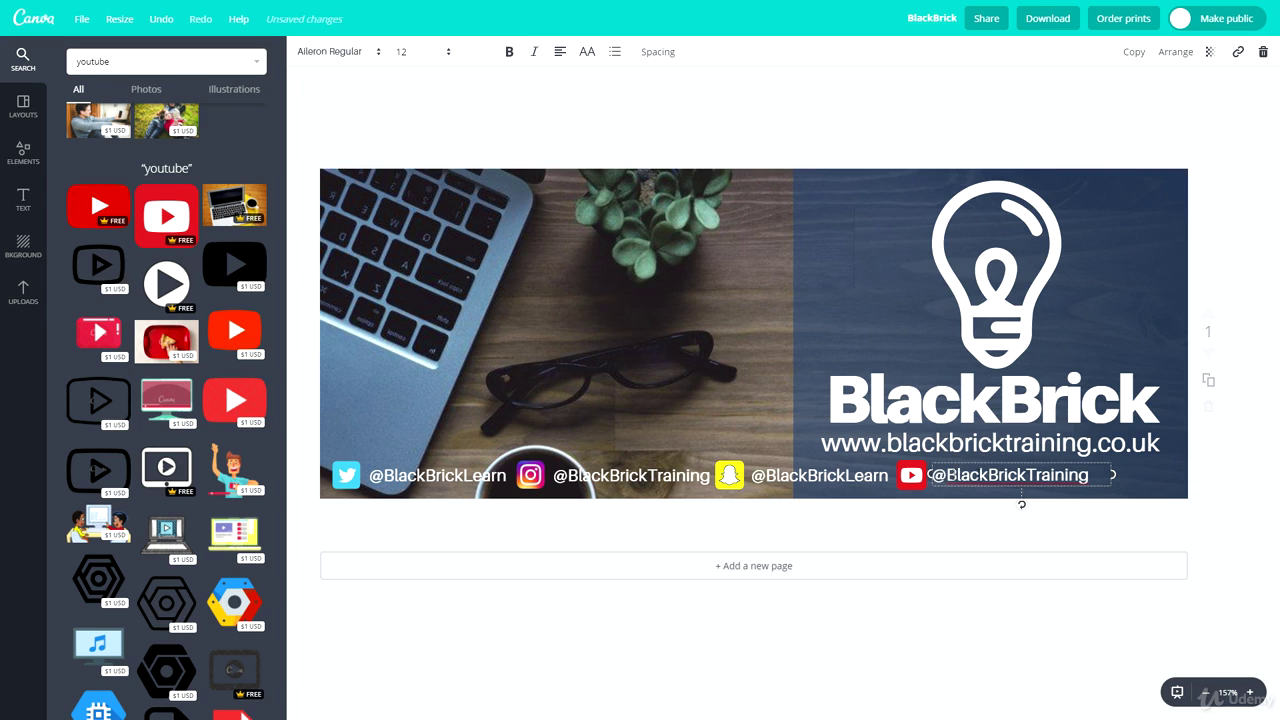
{"action": "key", "text": "BackSpace"}
{"action": "type", "text": "/"}
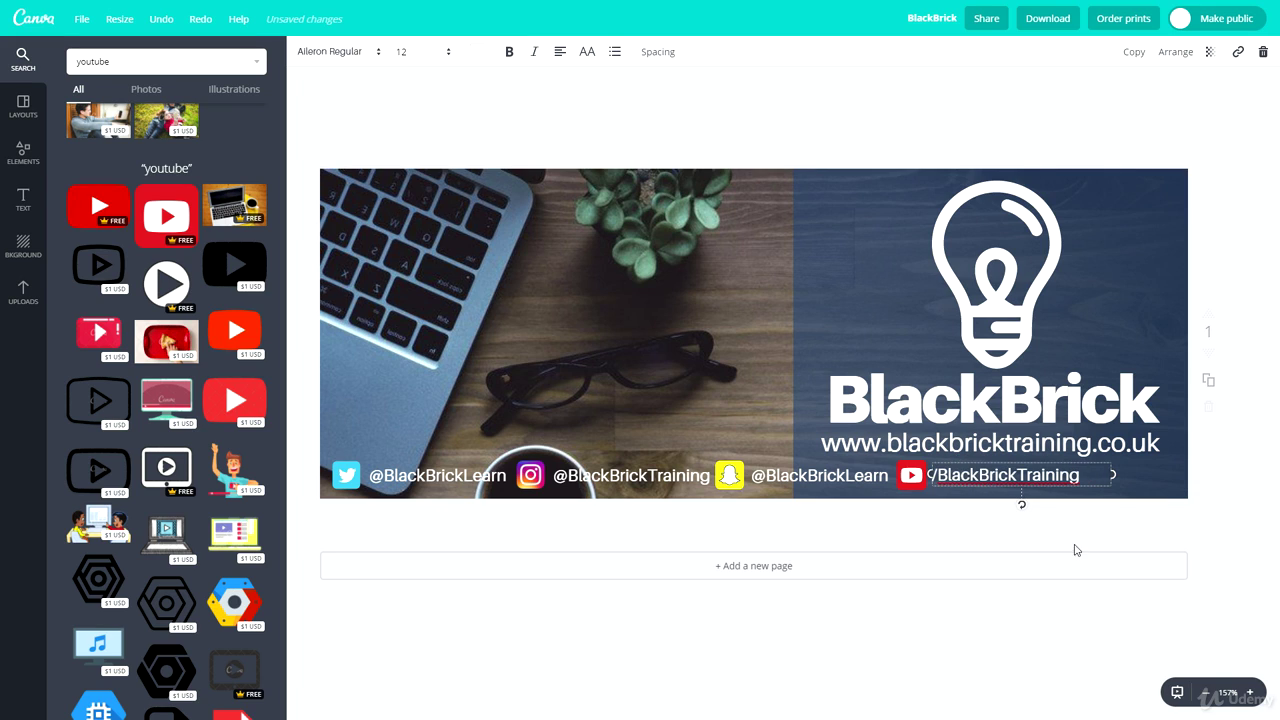
{"action": "left_click_drag", "start_coordinate": [1080, 475], "coordinate": [1024, 475]}
{"action": "key", "text": "BackSpace"}
{"action": "left_click", "coordinate": [1054, 526]}
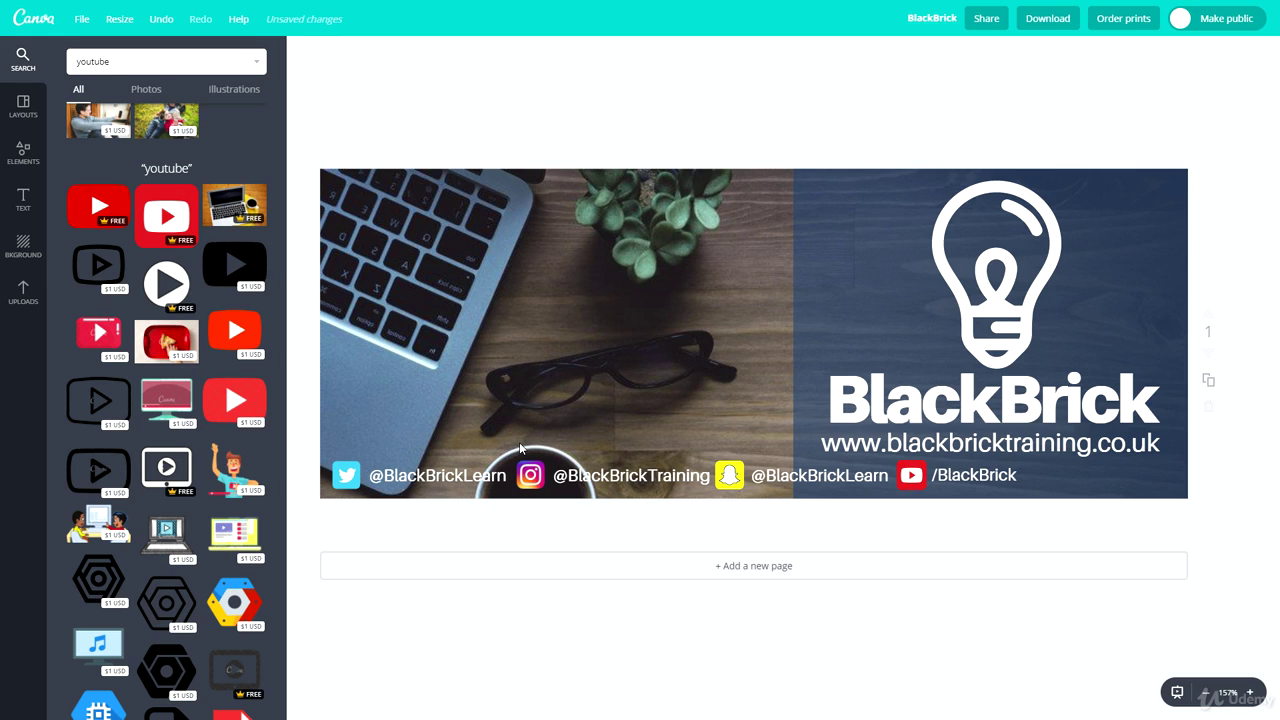
Step: Swap the Instagram and Snapchat pairs so Snapchat follows the Twitter handle and Instagram sits before the YouTube icon
{"action": "left_click_drag", "start_coordinate": [519, 442], "coordinate": [637, 380]}
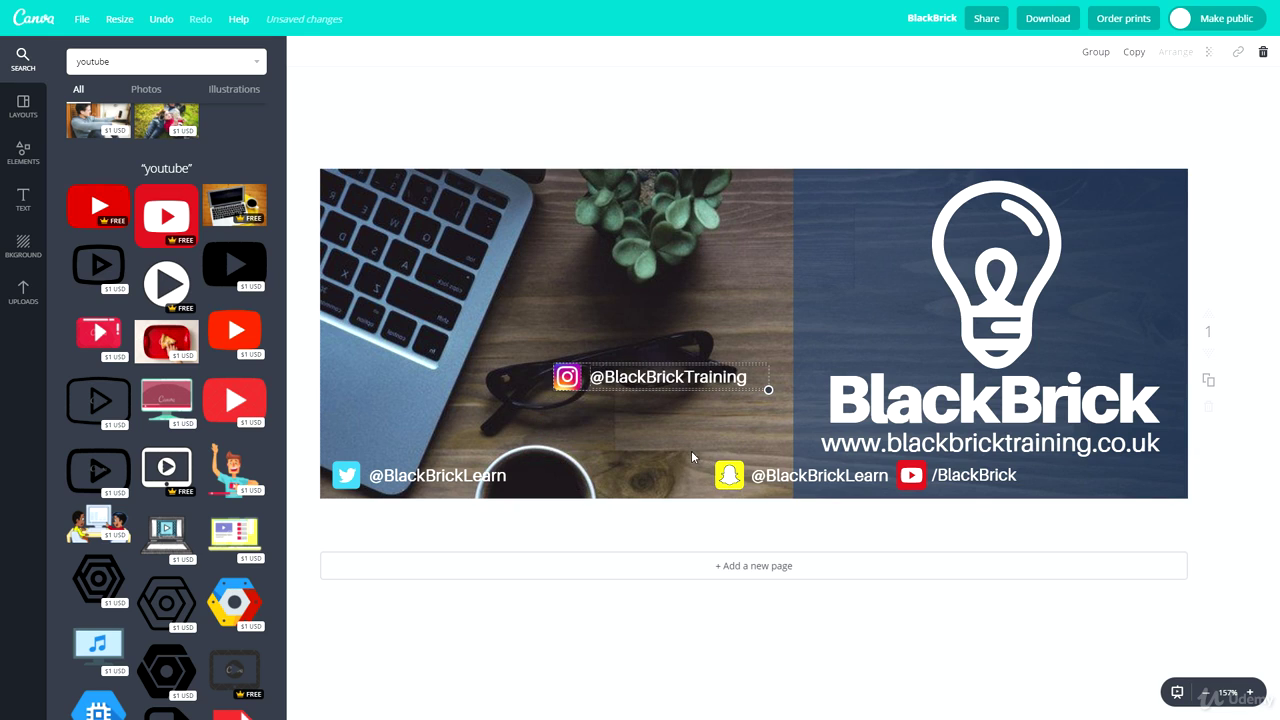
{"action": "left_click_drag", "start_coordinate": [691, 450], "coordinate": [575, 481]}
{"action": "left_click_drag", "start_coordinate": [574, 481], "coordinate": [572, 481]}
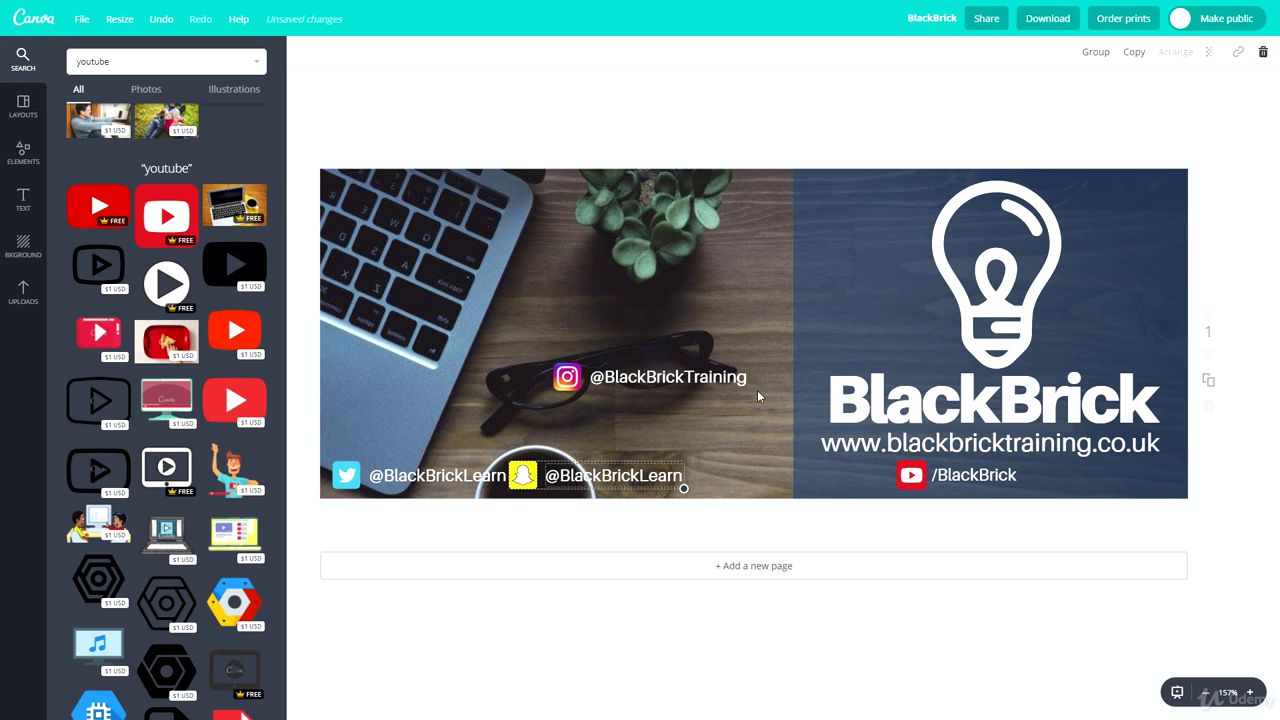
{"action": "left_click_drag", "start_coordinate": [589, 390], "coordinate": [721, 481]}
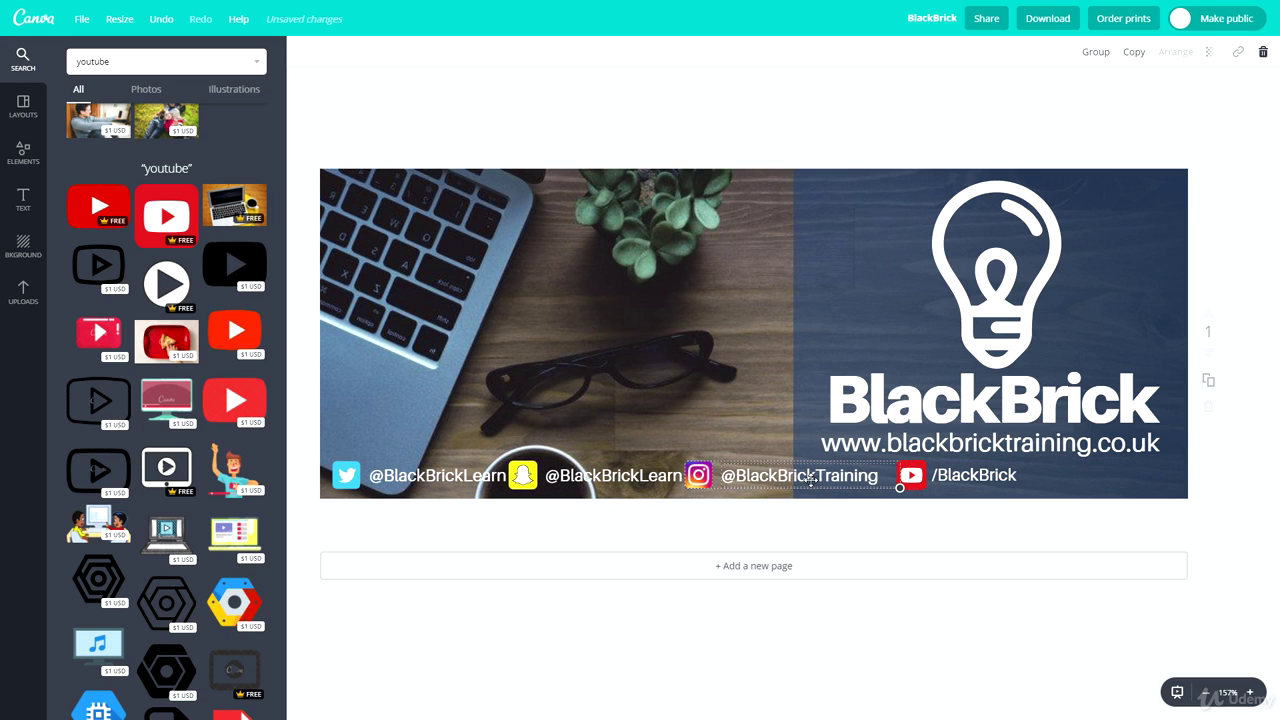
{"action": "left_click", "coordinate": [788, 528]}
Step: Nudge the Snapchat and Instagram icons and handles to even out the gaps between the Twitter handle and the YouTube icon
{"action": "left_click_drag", "start_coordinate": [765, 472], "coordinate": [760, 474]}
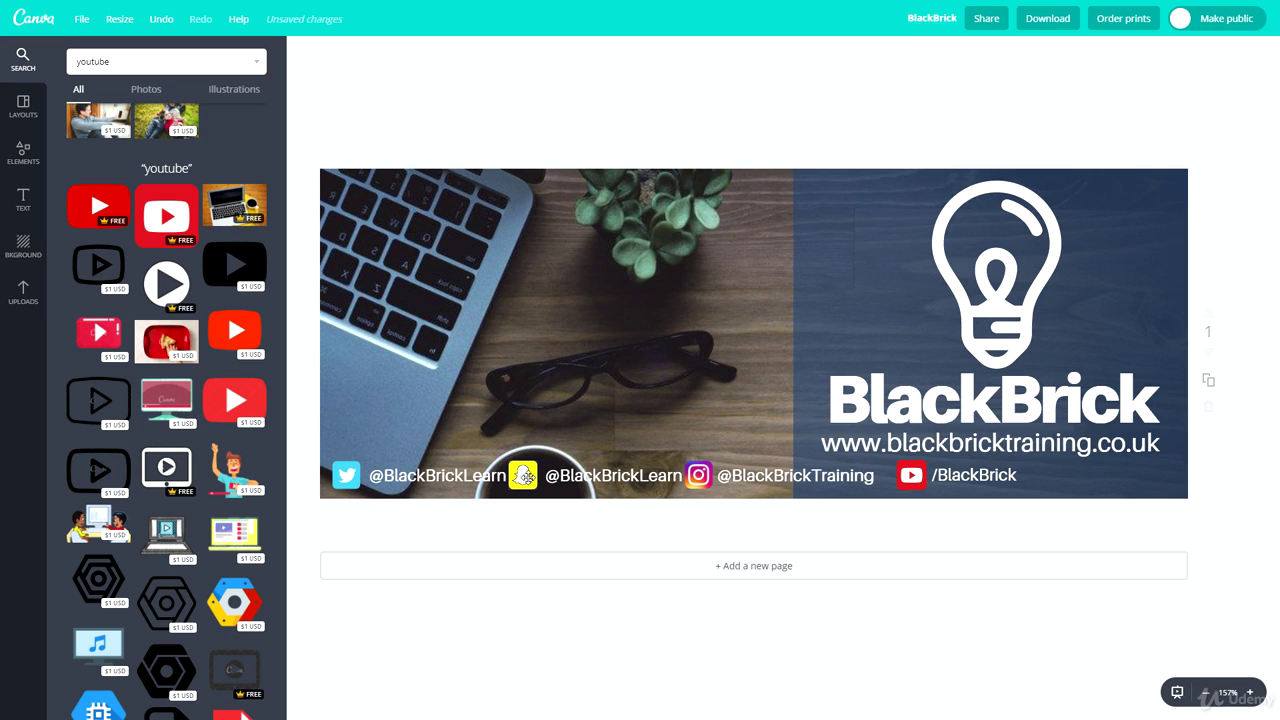
{"action": "left_click_drag", "start_coordinate": [525, 477], "coordinate": [533, 477]}
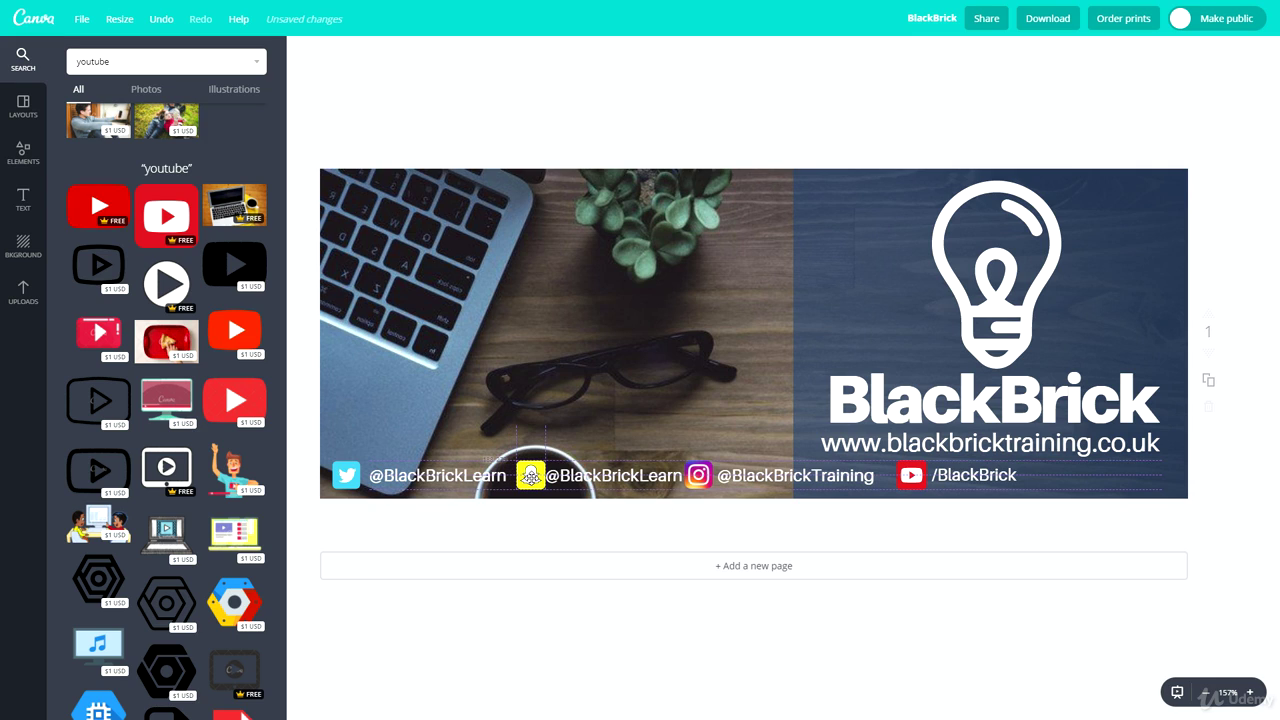
{"action": "mouse_move", "coordinate": [825, 478]}
{"action": "left_mouse_down"}
{"action": "mouse_move", "coordinate": [890, 471]}
{"action": "mouse_move", "coordinate": [818, 467]}
{"action": "left_mouse_up"}
{"action": "left_click", "coordinate": [832, 478]}
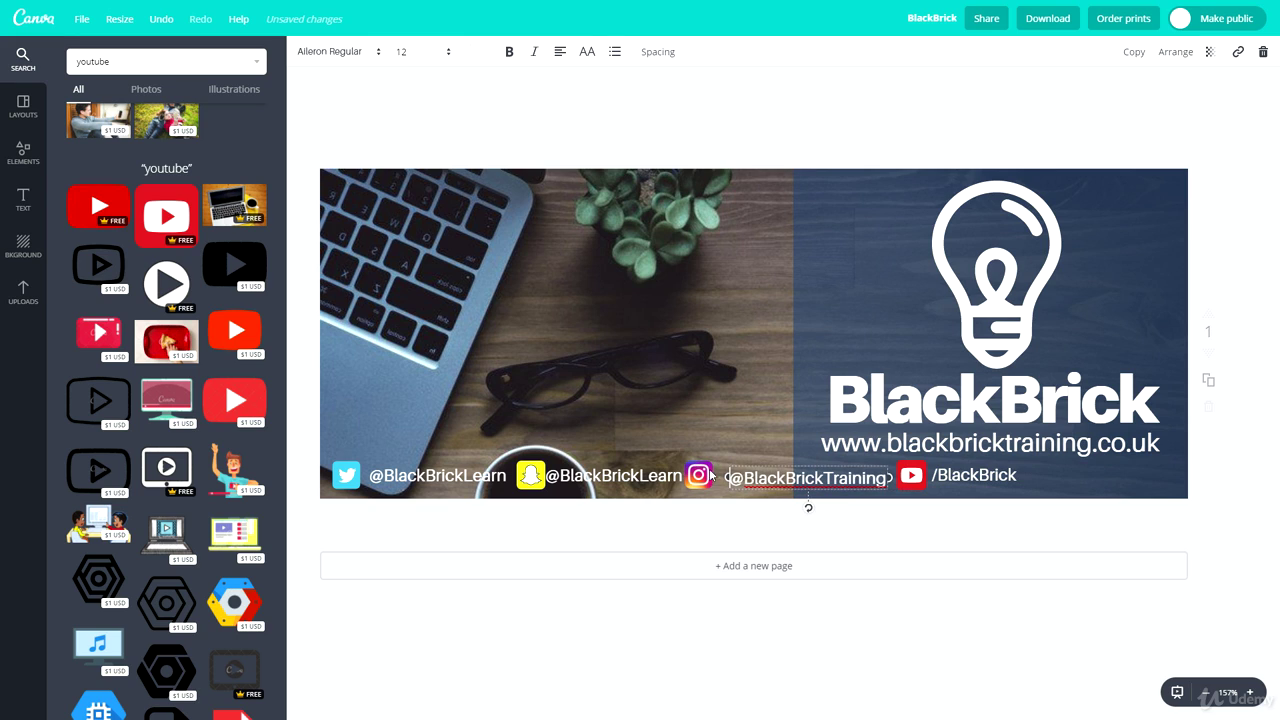
{"action": "left_click_drag", "start_coordinate": [699, 475], "coordinate": [641, 476]}
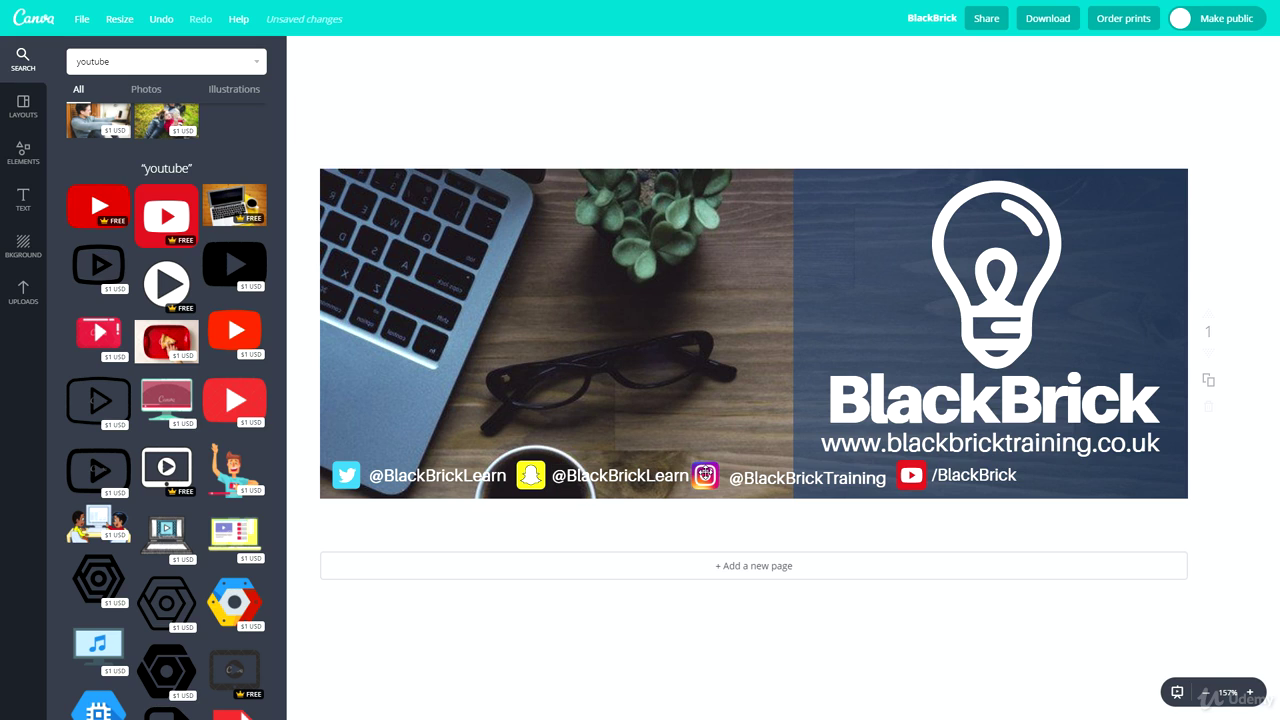
{"action": "left_click_drag", "start_coordinate": [975, 475], "coordinate": [987, 475]}
{"action": "left_click", "coordinate": [911, 476]}
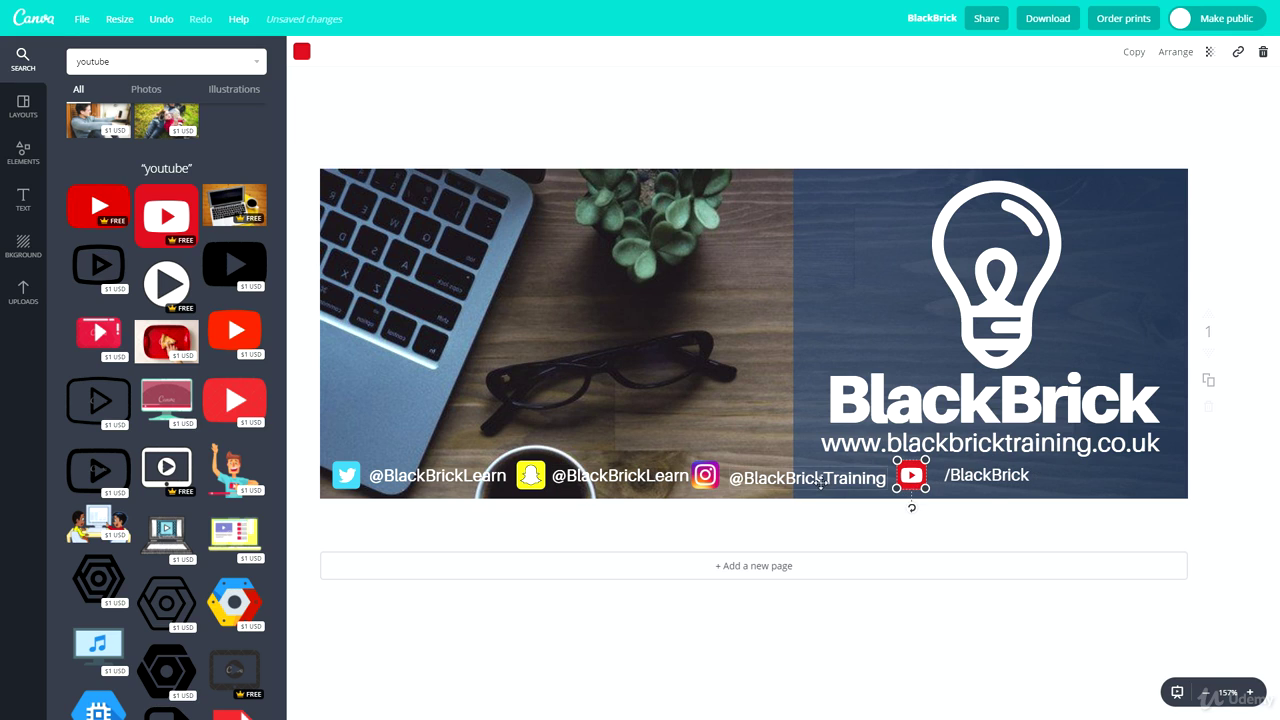
{"action": "left_click_drag", "start_coordinate": [821, 481], "coordinate": [715, 480]}
{"action": "left_click_drag", "start_coordinate": [964, 476], "coordinate": [951, 476]}
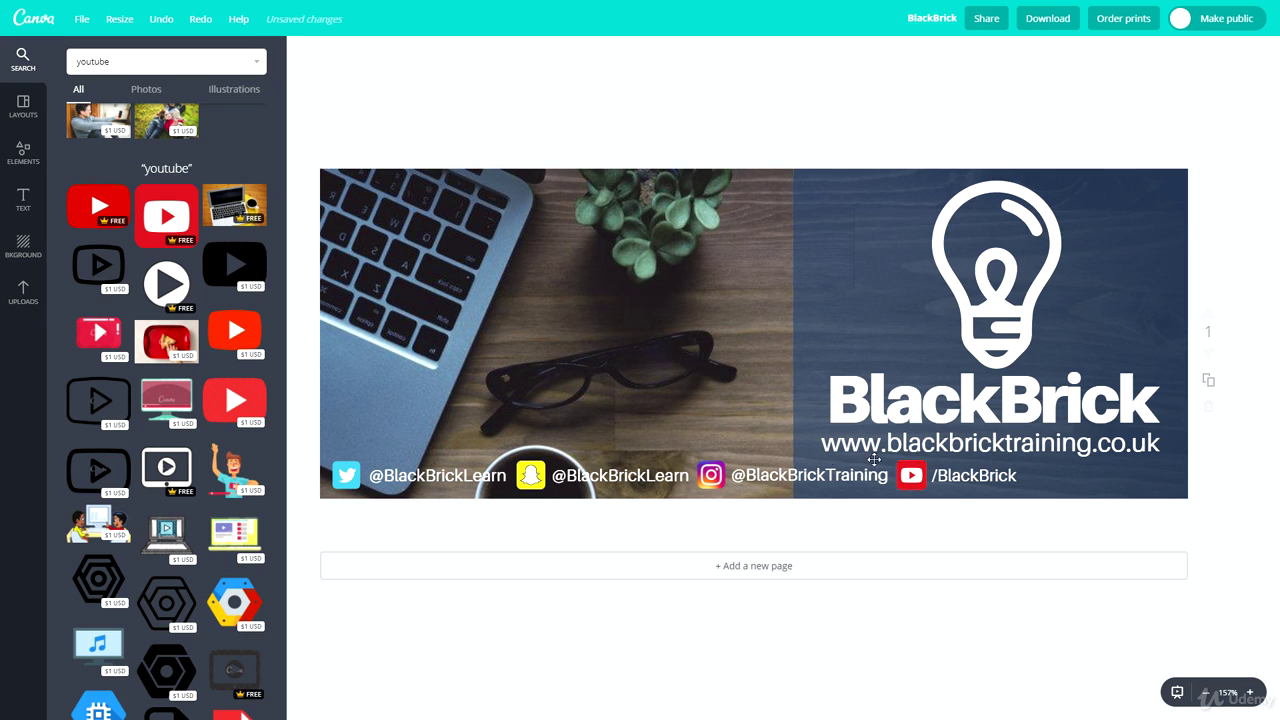
Step: Move the YouTube and Instagram icon-and-handle pairs onto the blue panel, under the web address, with YouTube at the far end
{"action": "left_click_drag", "start_coordinate": [960, 476], "coordinate": [1112, 478]}
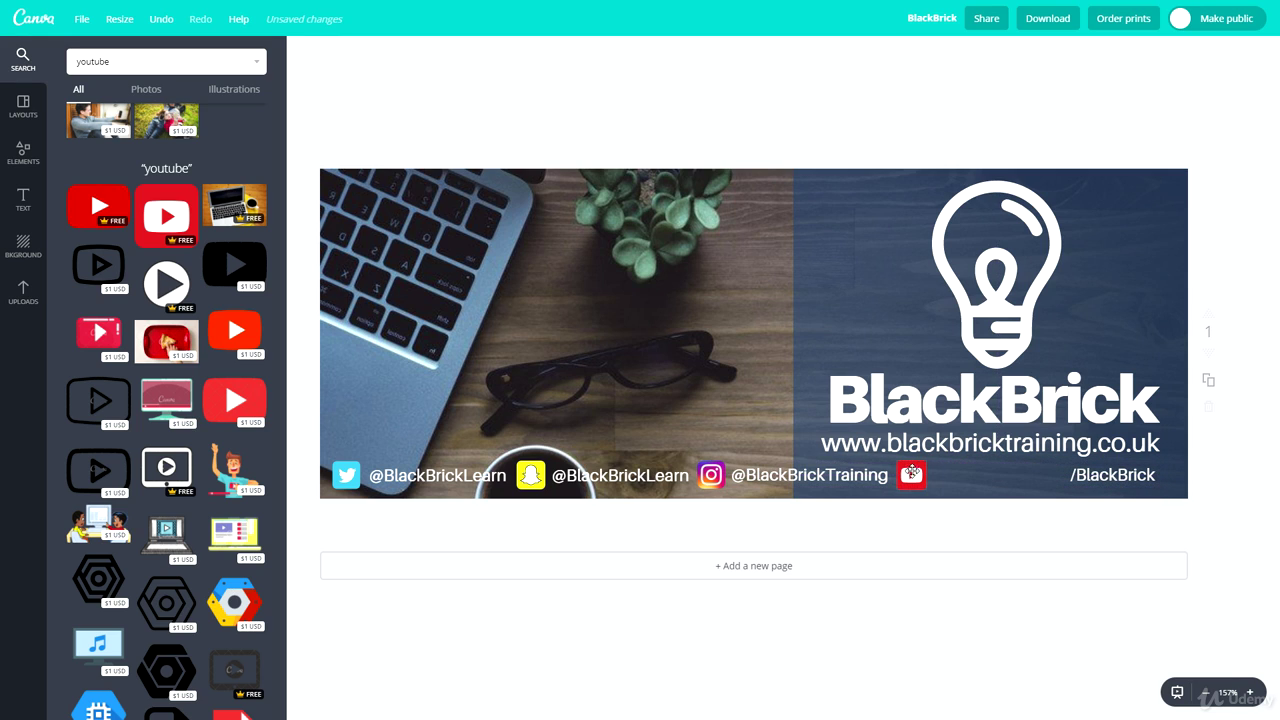
{"action": "left_click_drag", "start_coordinate": [931, 476], "coordinate": [1066, 477]}
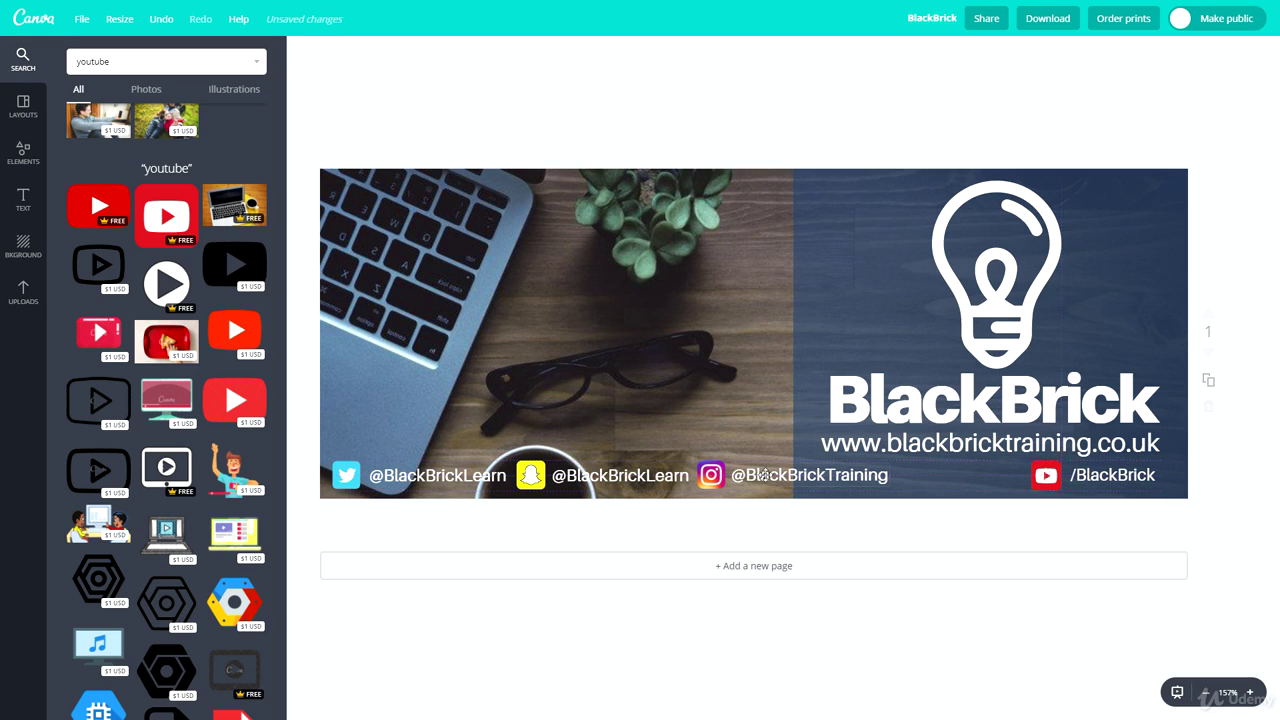
{"action": "left_click_drag", "start_coordinate": [773, 476], "coordinate": [893, 468]}
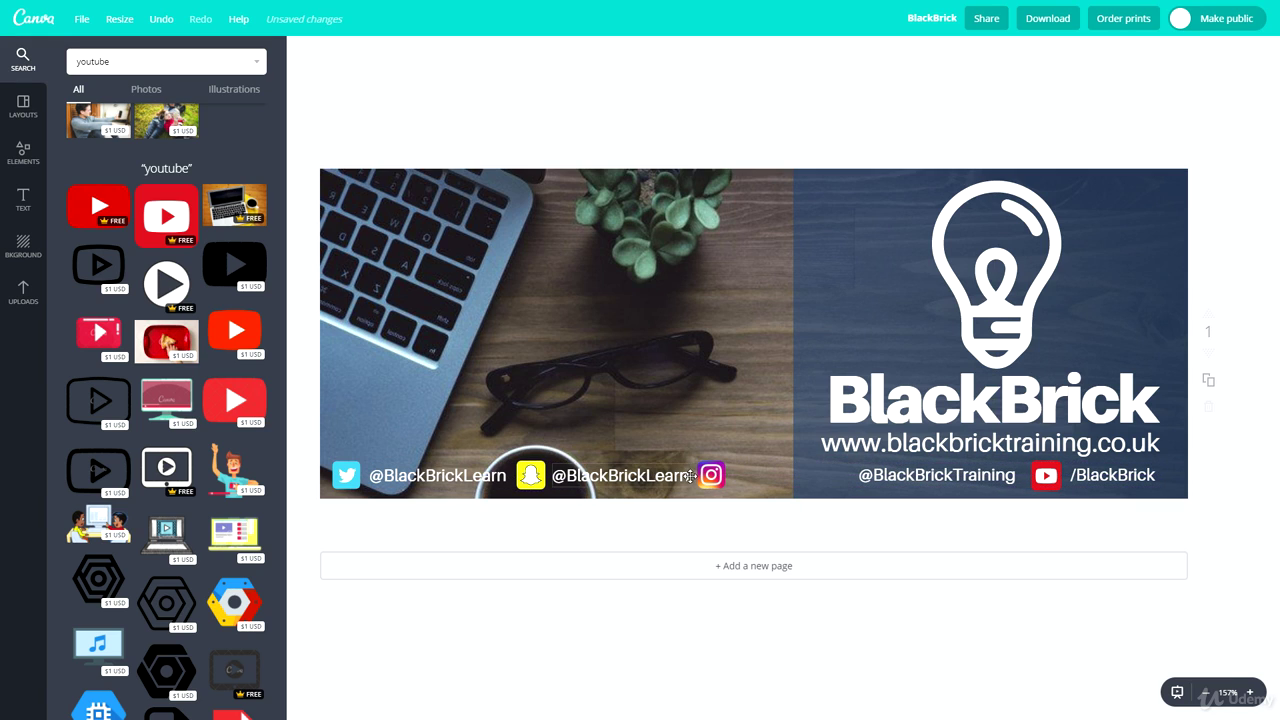
{"action": "left_click_drag", "start_coordinate": [711, 475], "coordinate": [839, 473]}
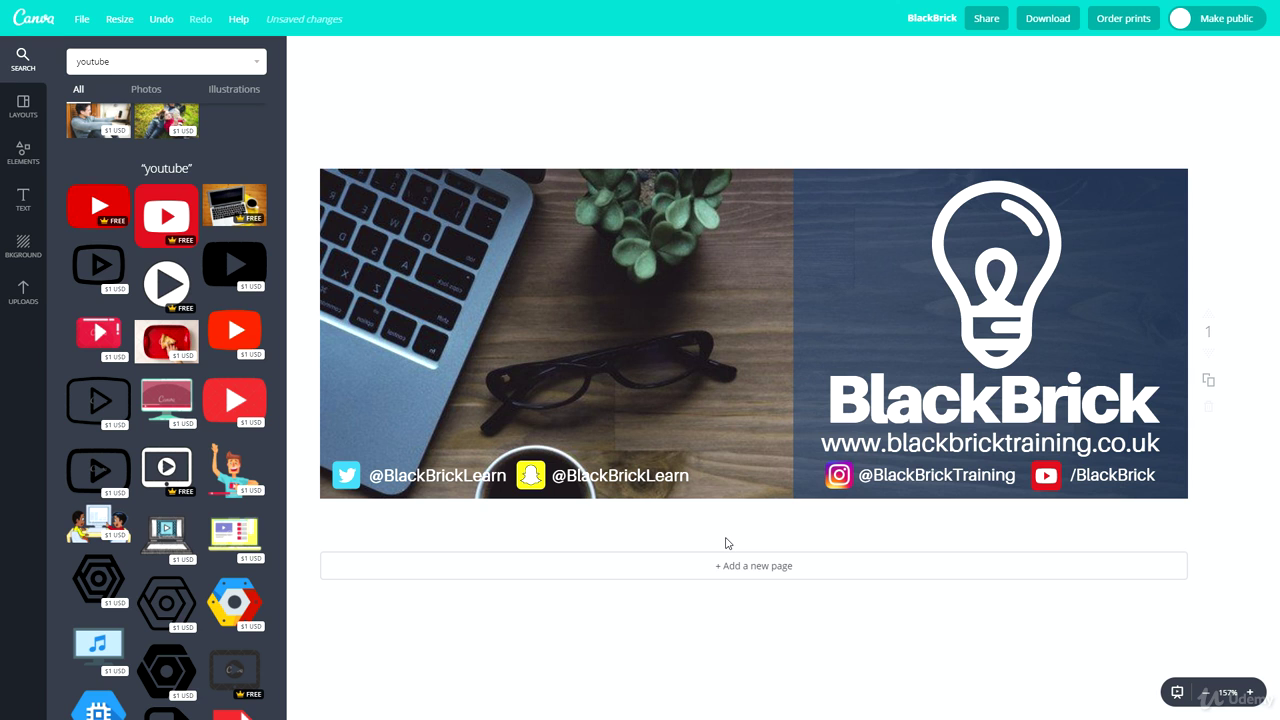
Step: Rename the design as "facebook banner"
{"action": "left_click", "coordinate": [930, 20]}
{"action": "type", "text": "face"}
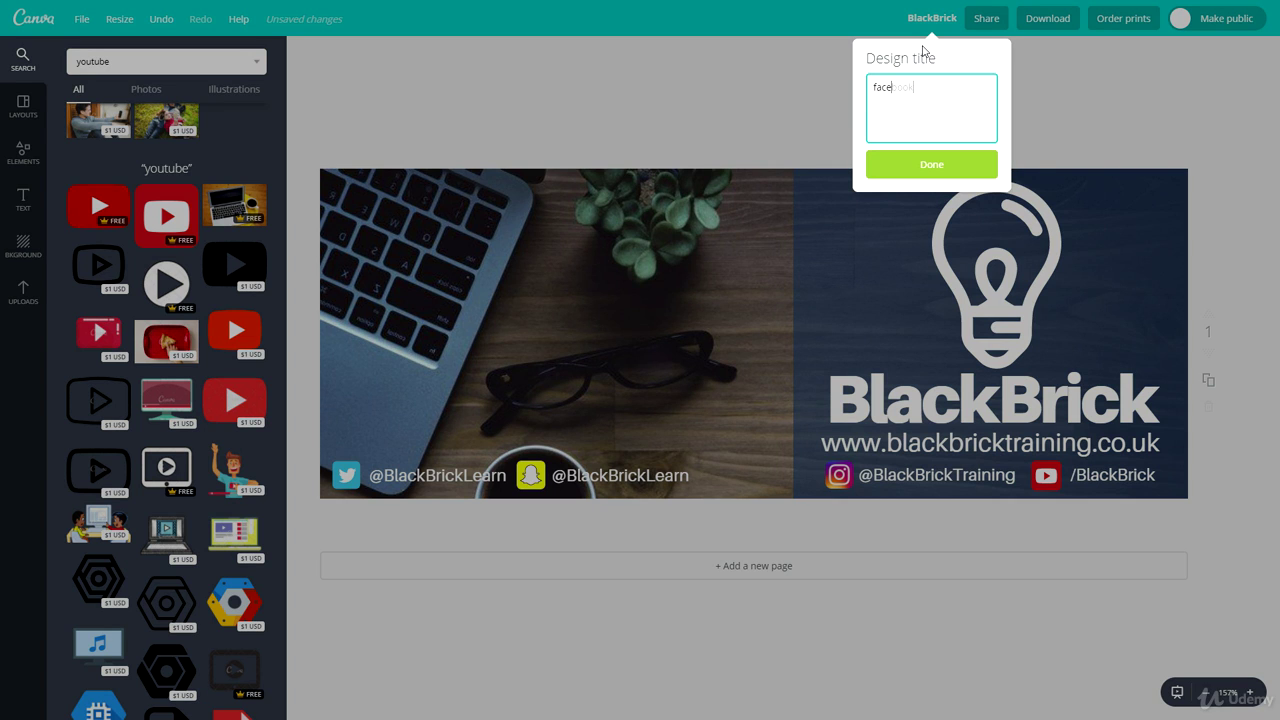
{"action": "type", "text": "book banner"}
{"action": "key", "text": "Return"}
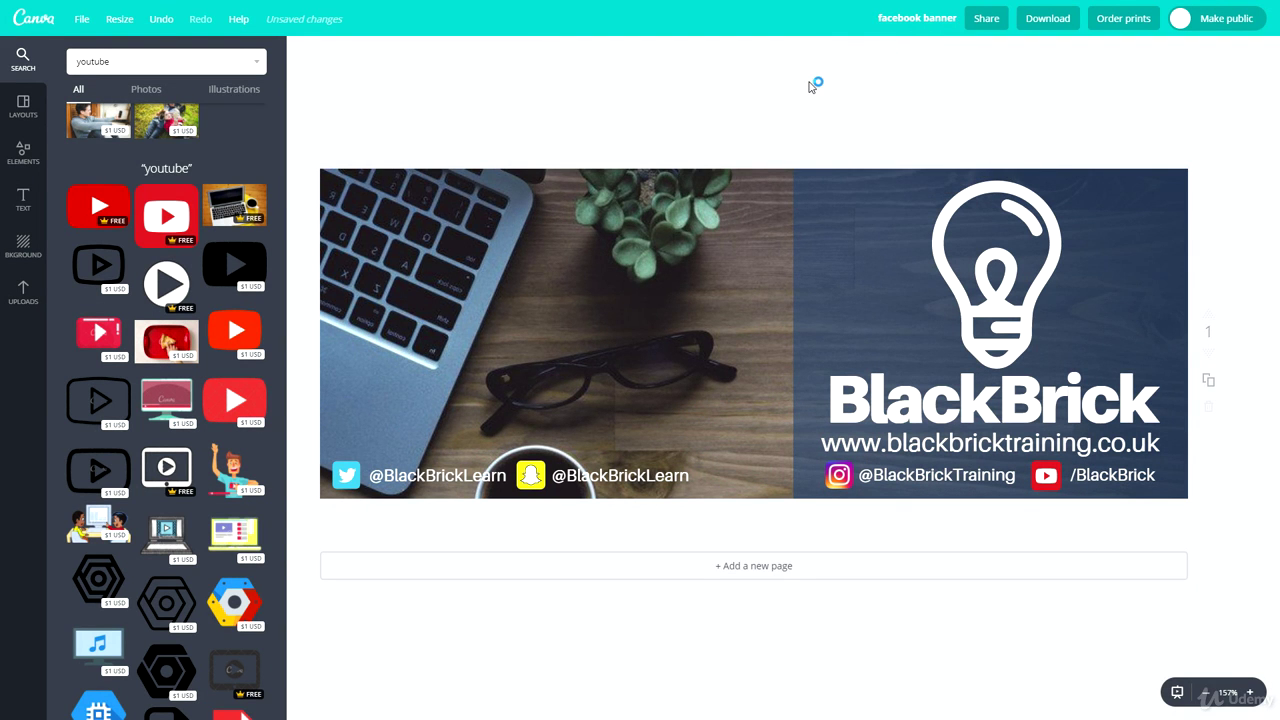